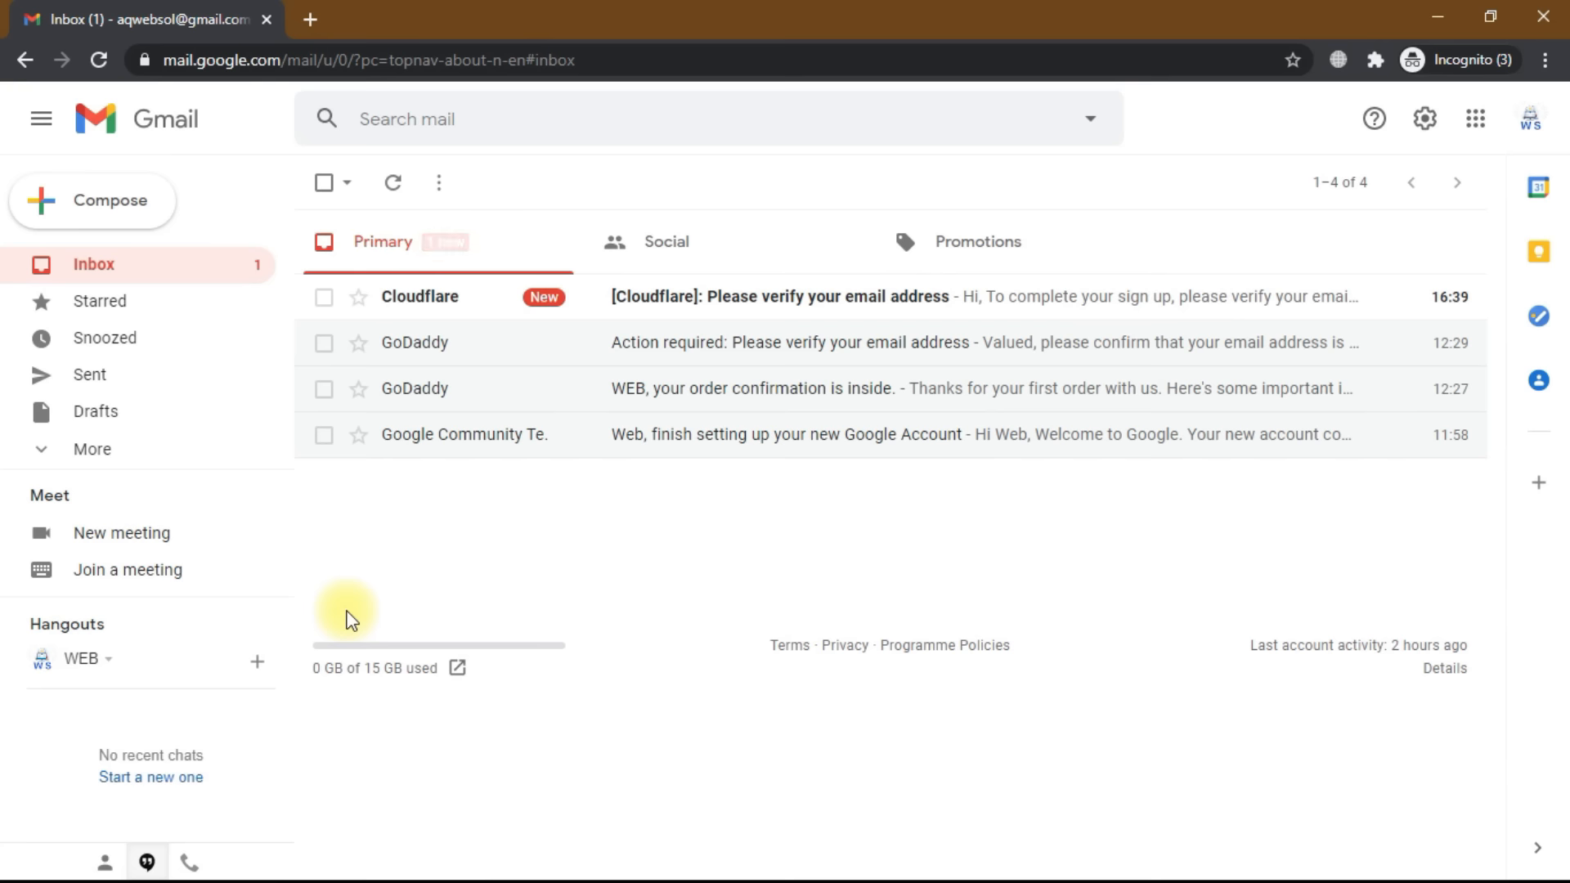
Verify the account's email address through the link in the Cloudflare message and continue to the Cloudflare dashboard
click(603, 302)
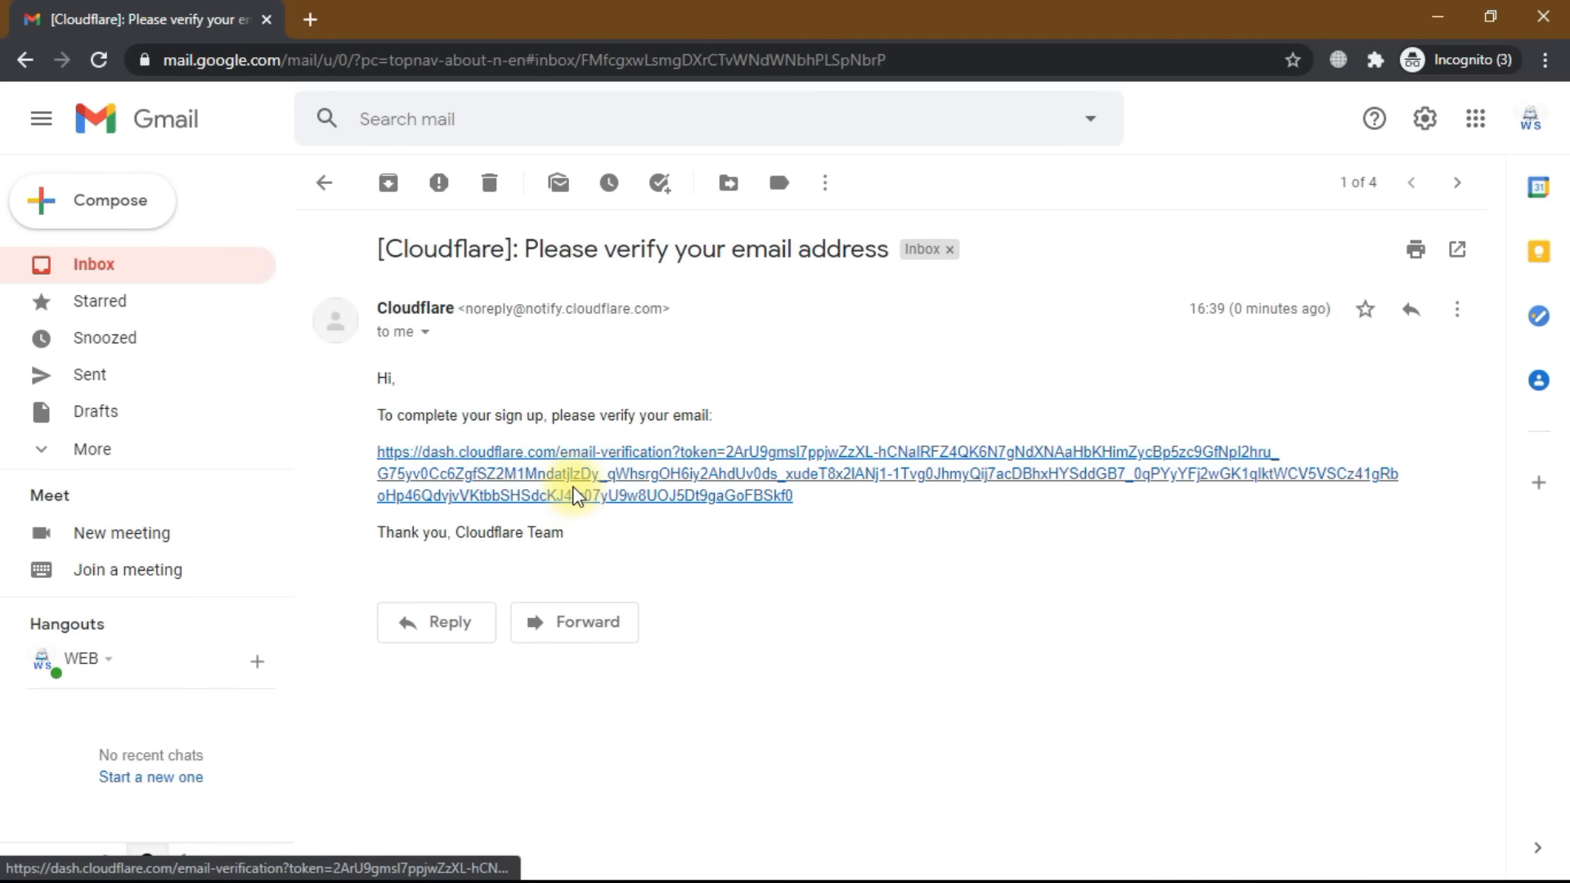
click(616, 474)
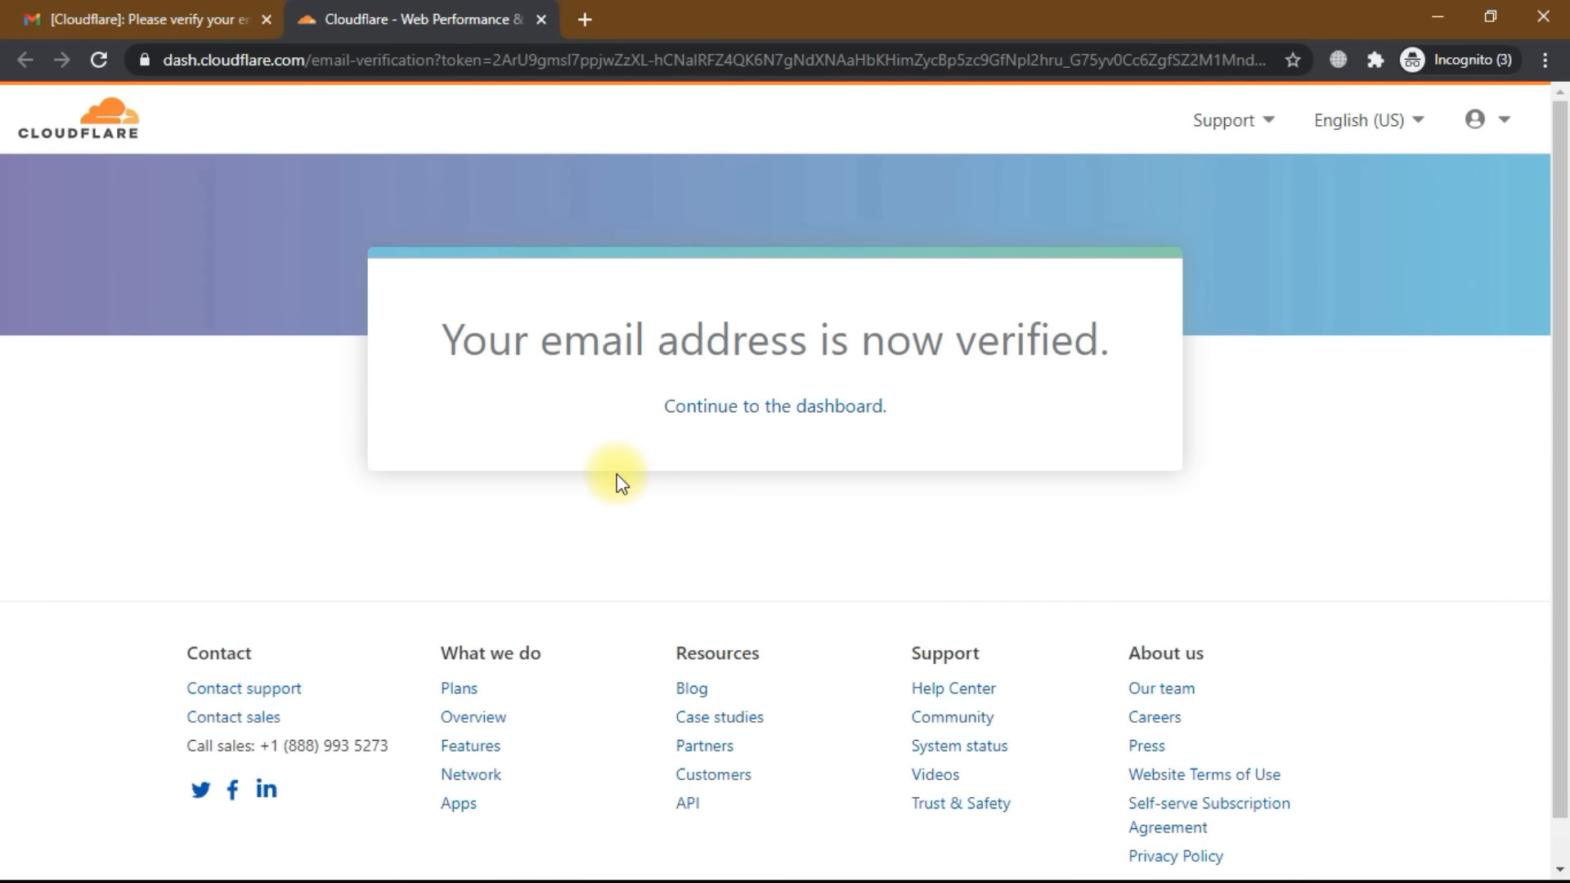
click(733, 406)
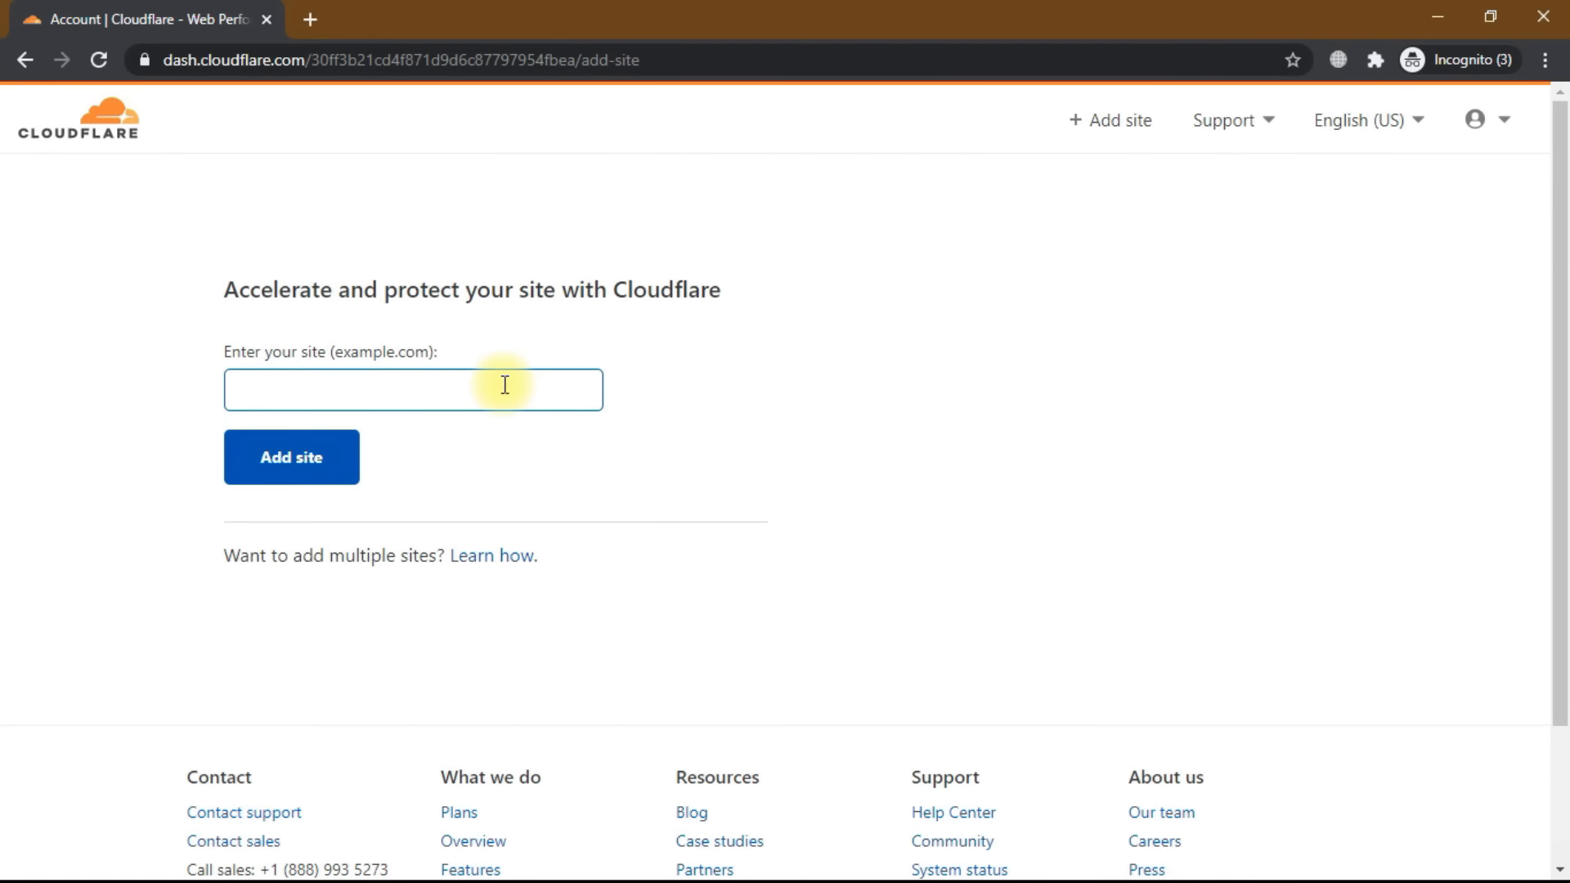
Add the site aqwebsol.com to Cloudflare and continue with the Free plan
text(aqwebsol.com)
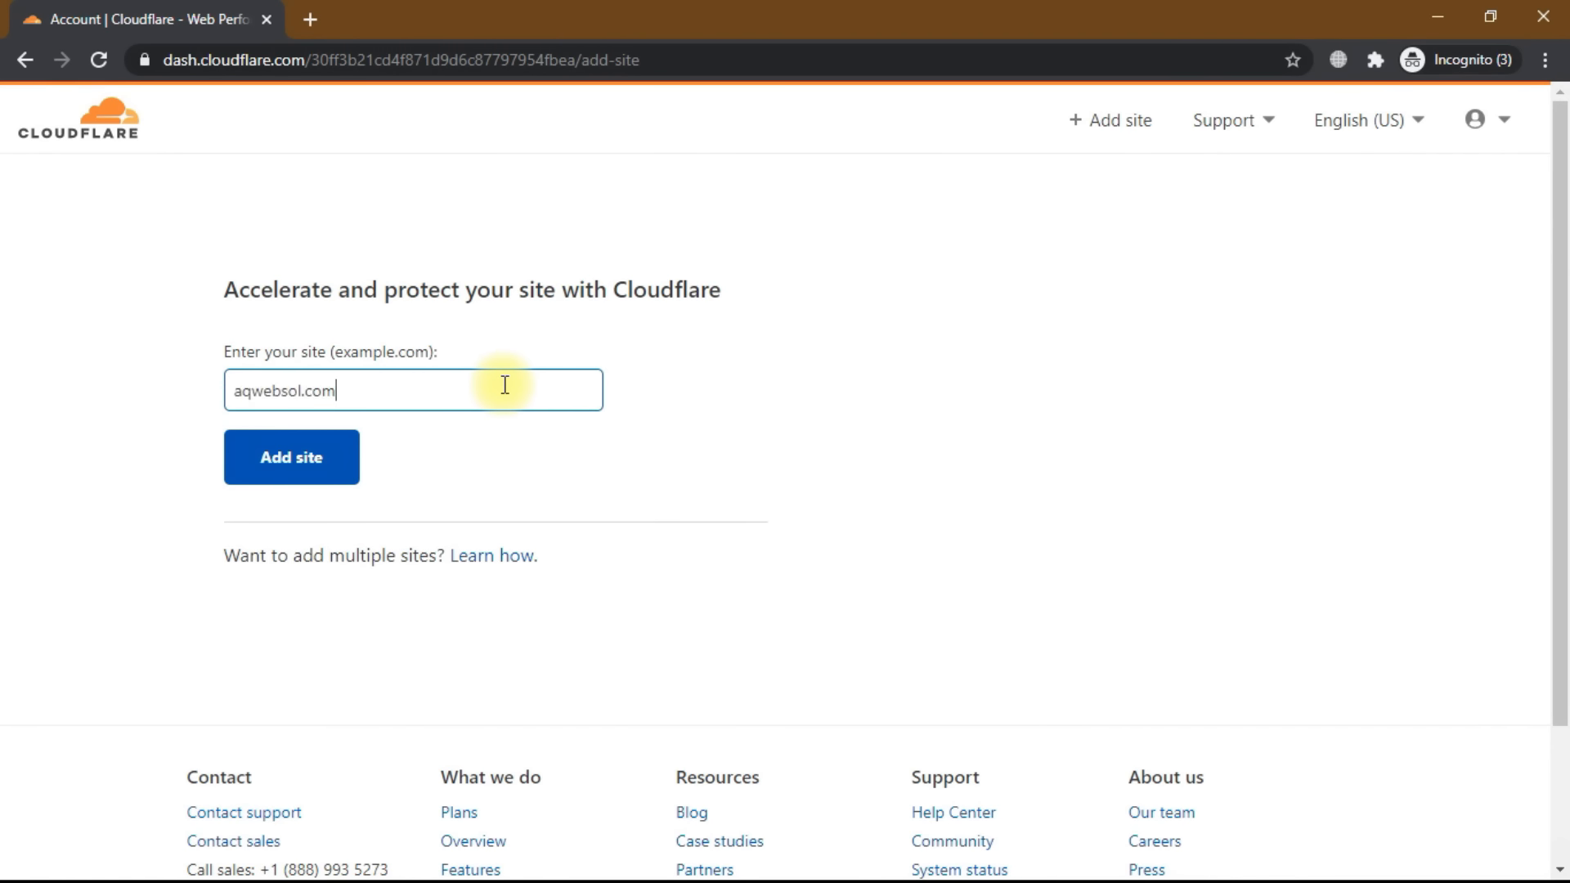
click(322, 459)
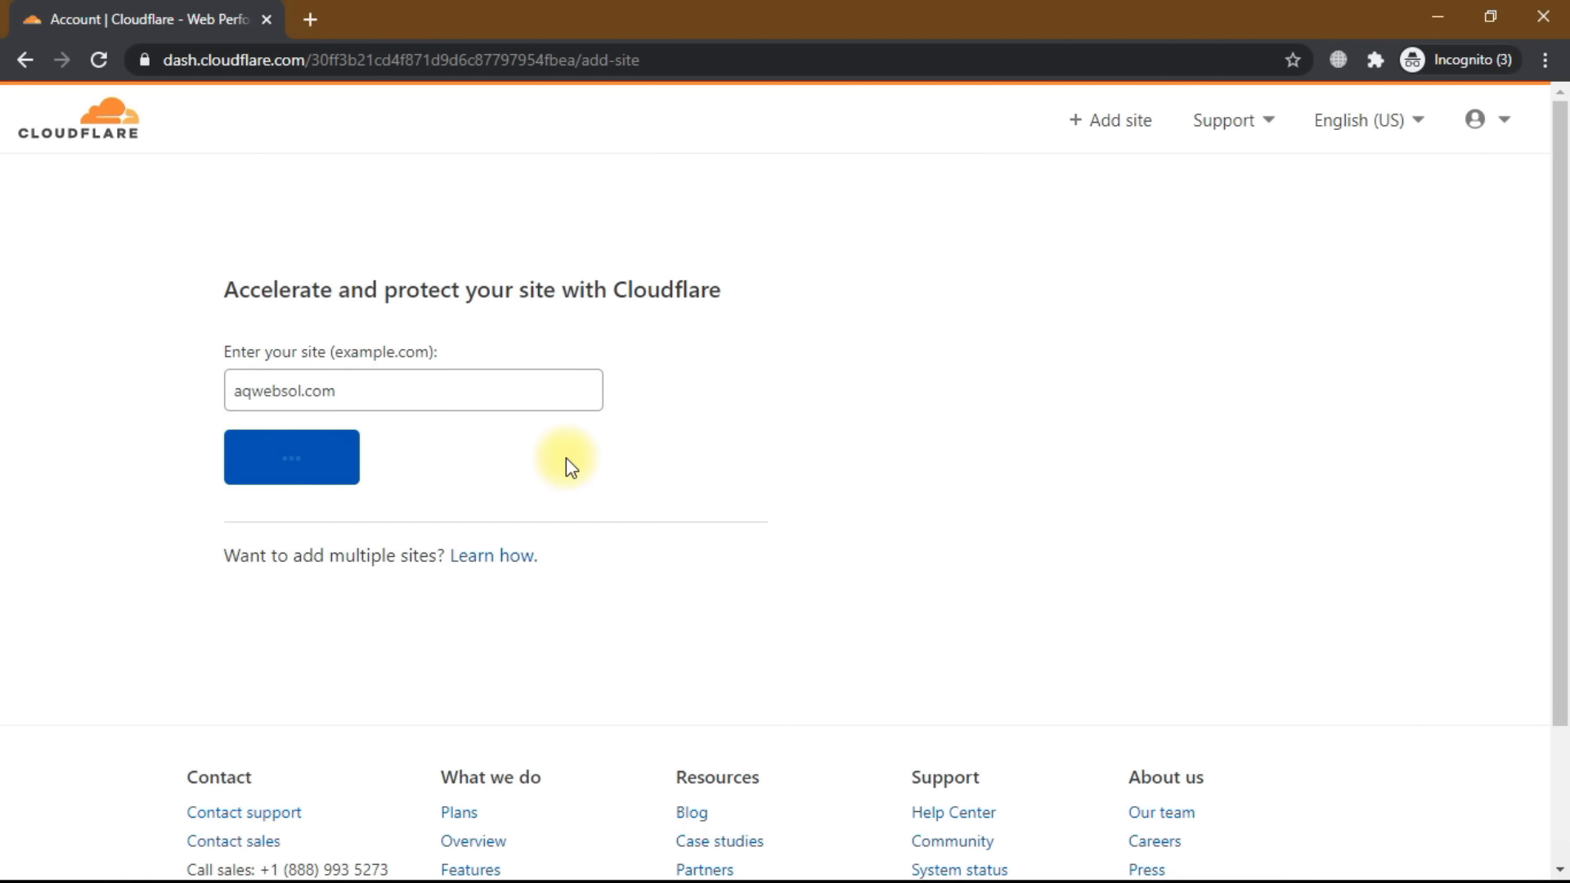
scroll(217, 568, down, 7)
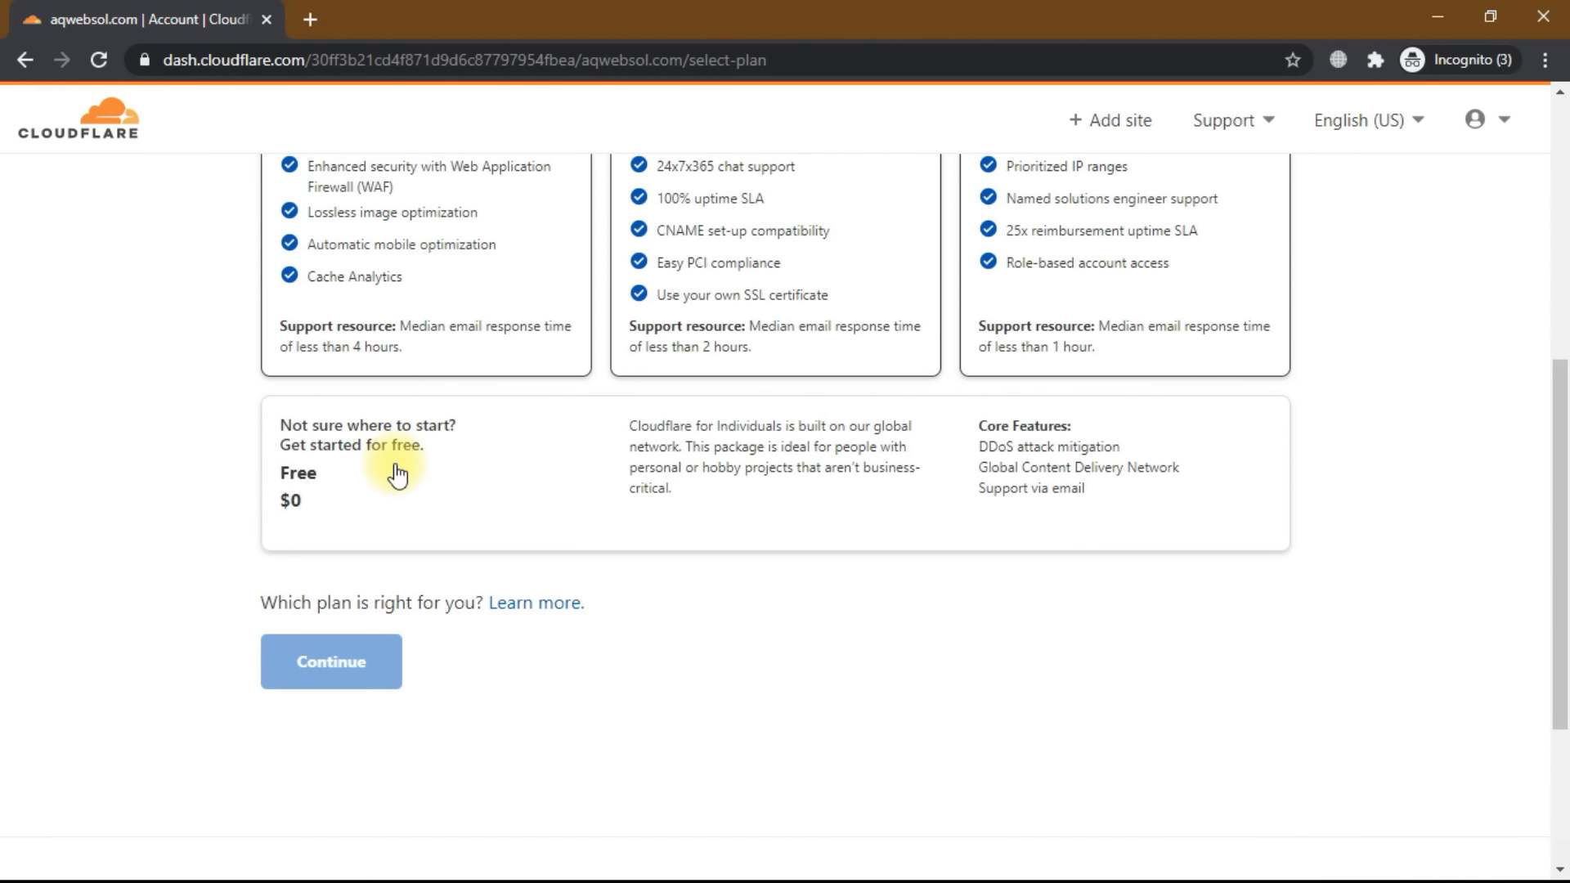
click(396, 466)
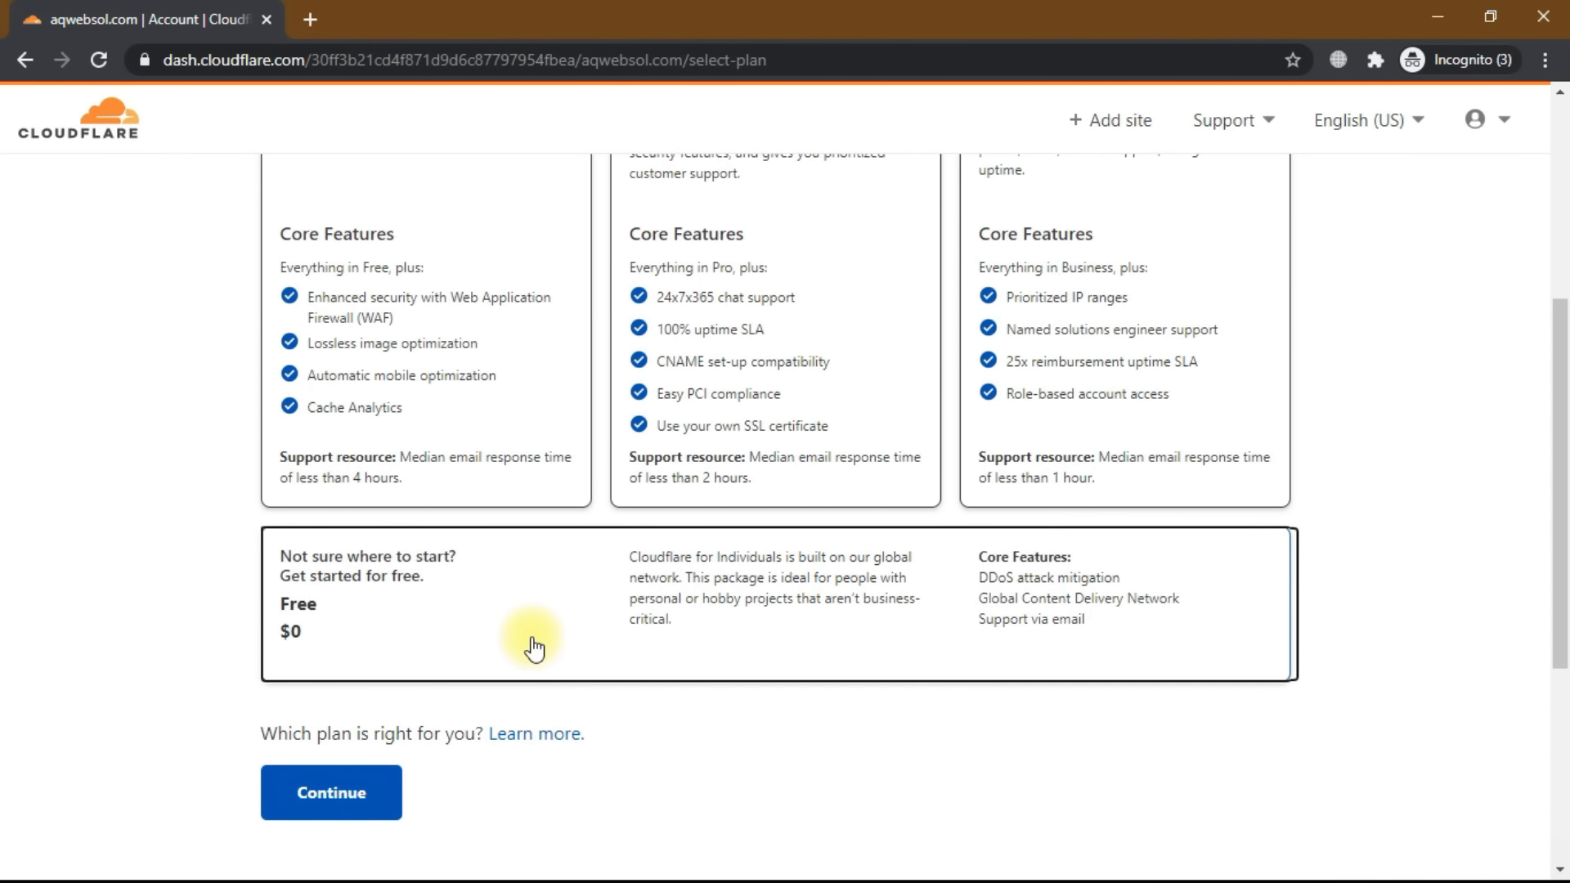
click(352, 797)
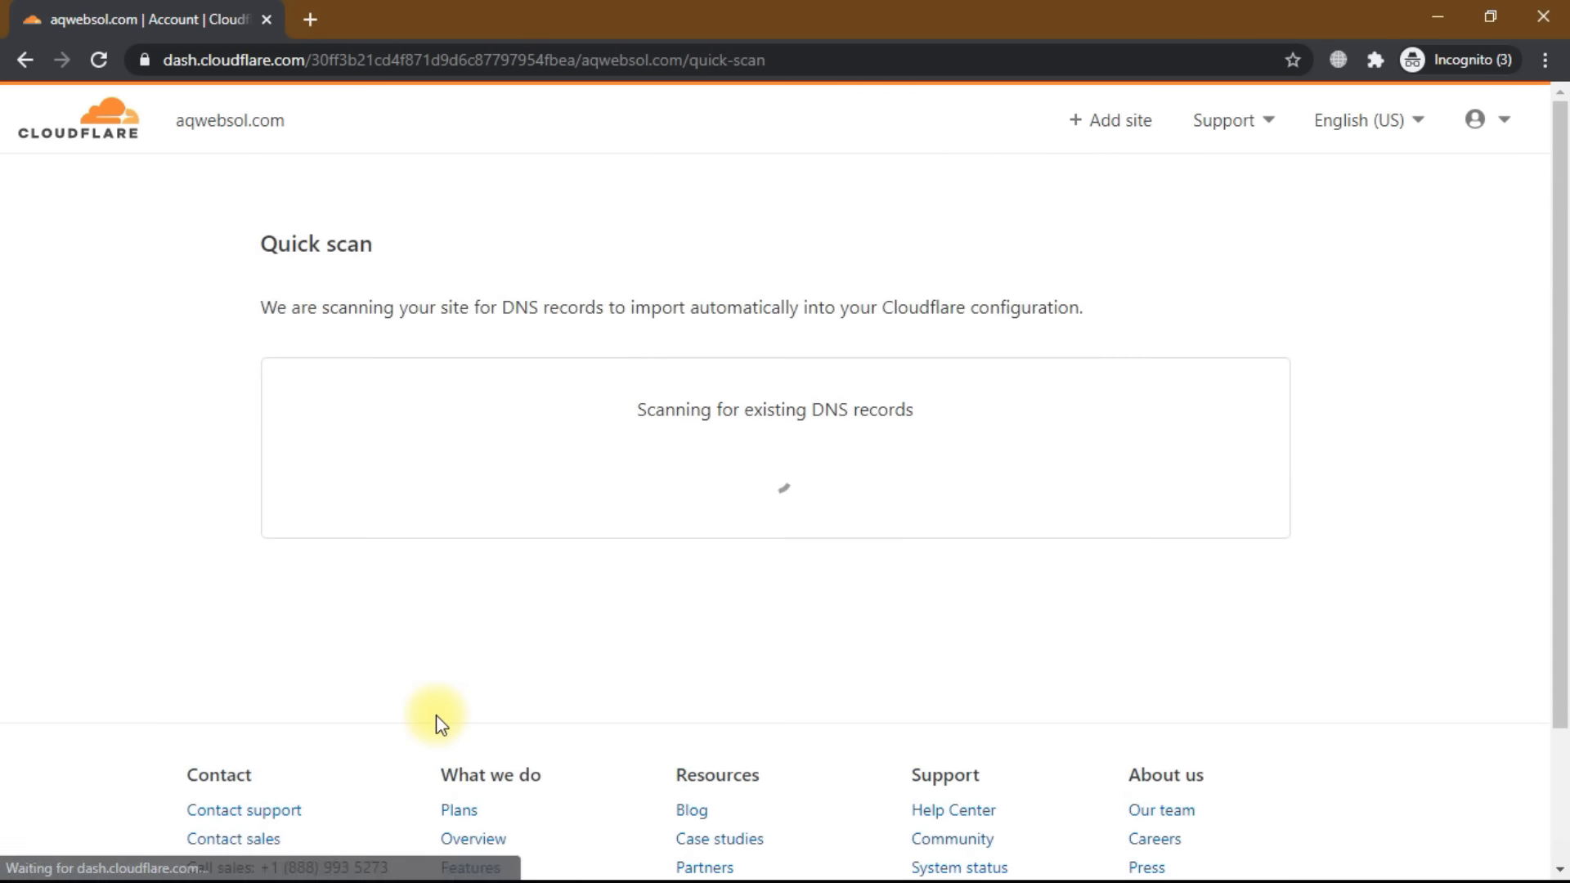
Review the scanned DNS records for aqwebsol.com and accept them as they are
scroll(458, 694, down, 2)
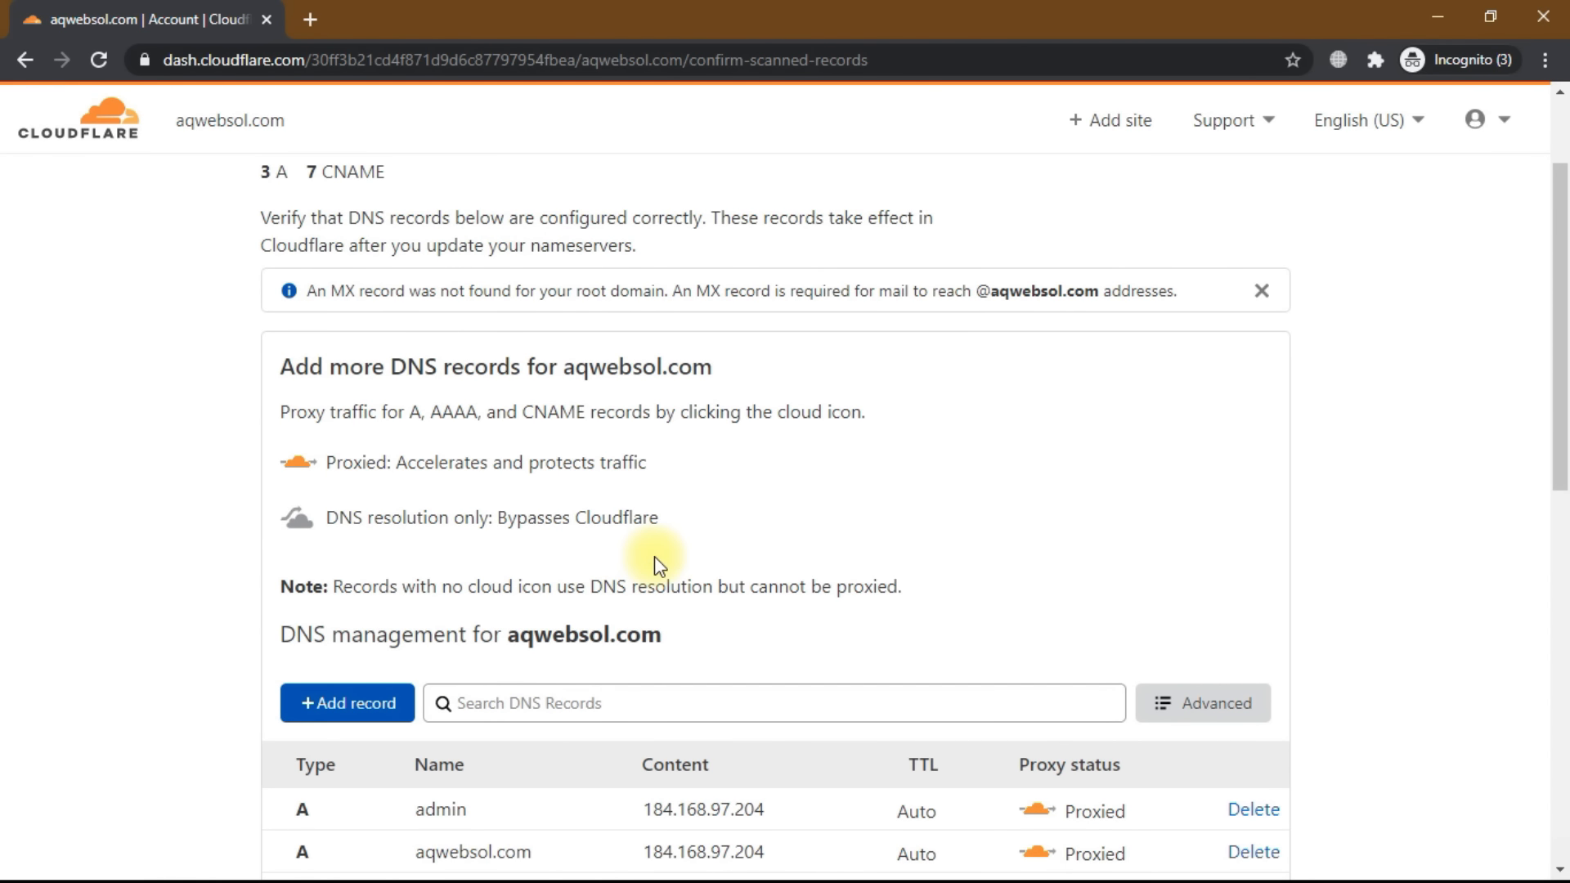
scroll(695, 572, down, 5)
scroll(799, 641, down, 4)
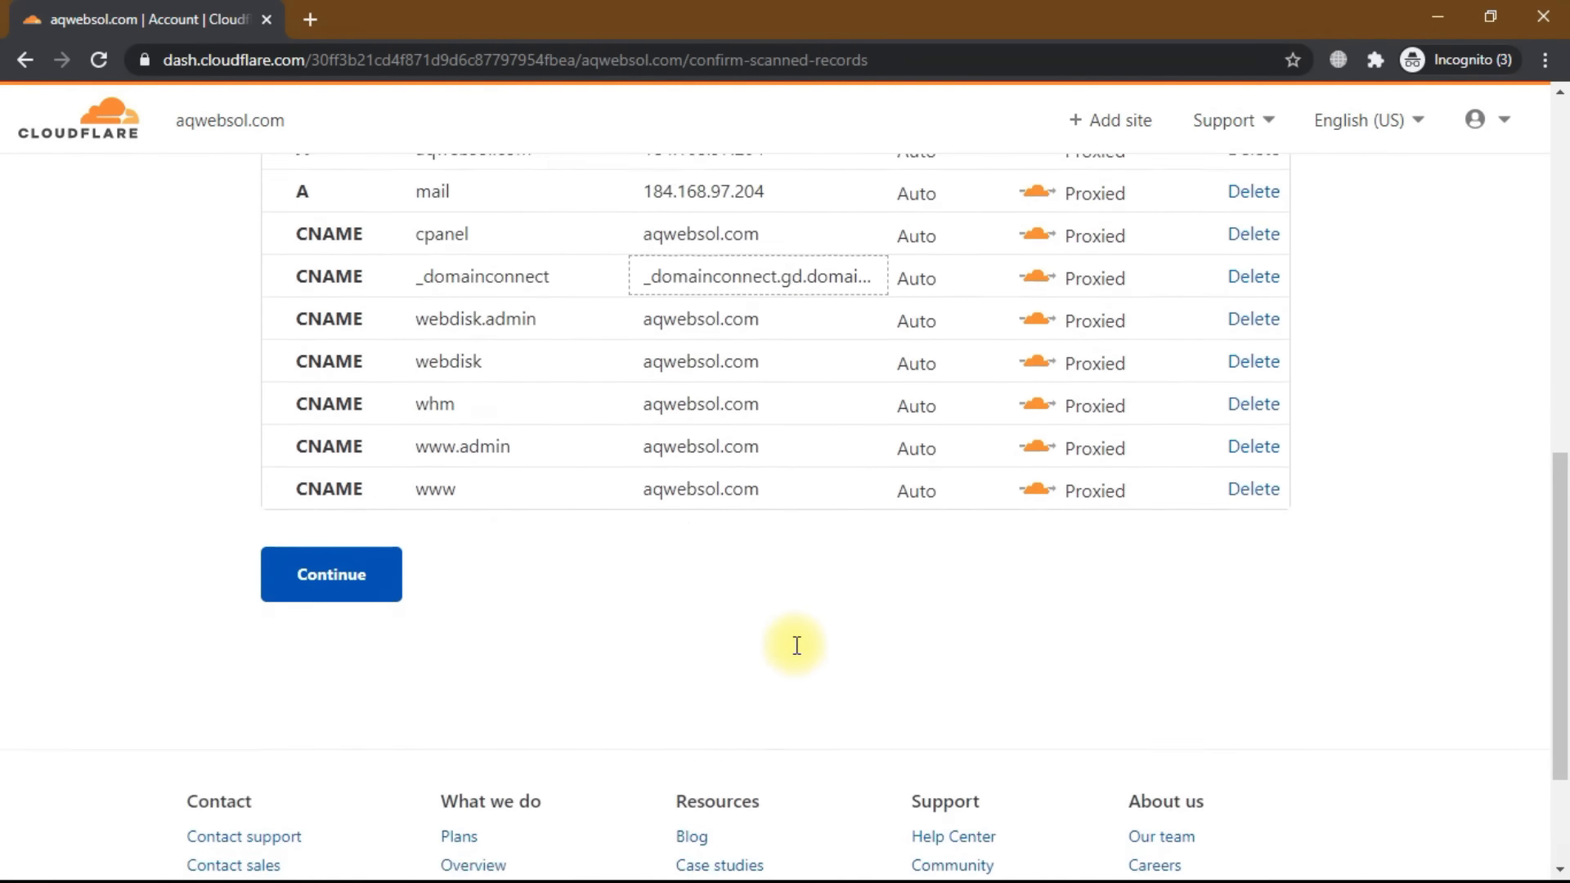
scroll(797, 646, up, 2)
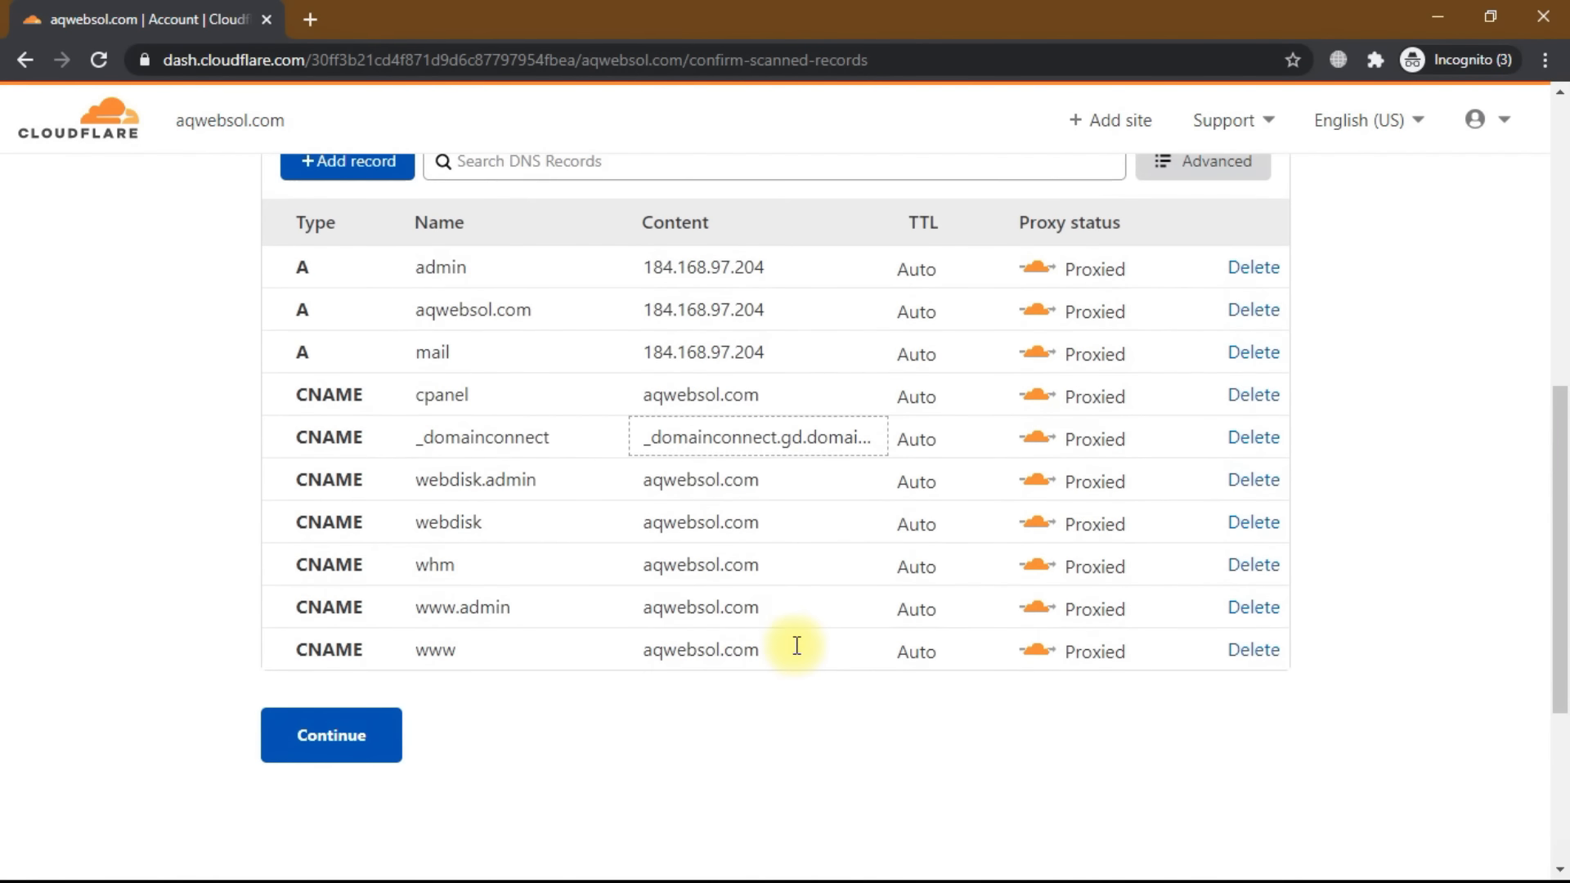
click(370, 748)
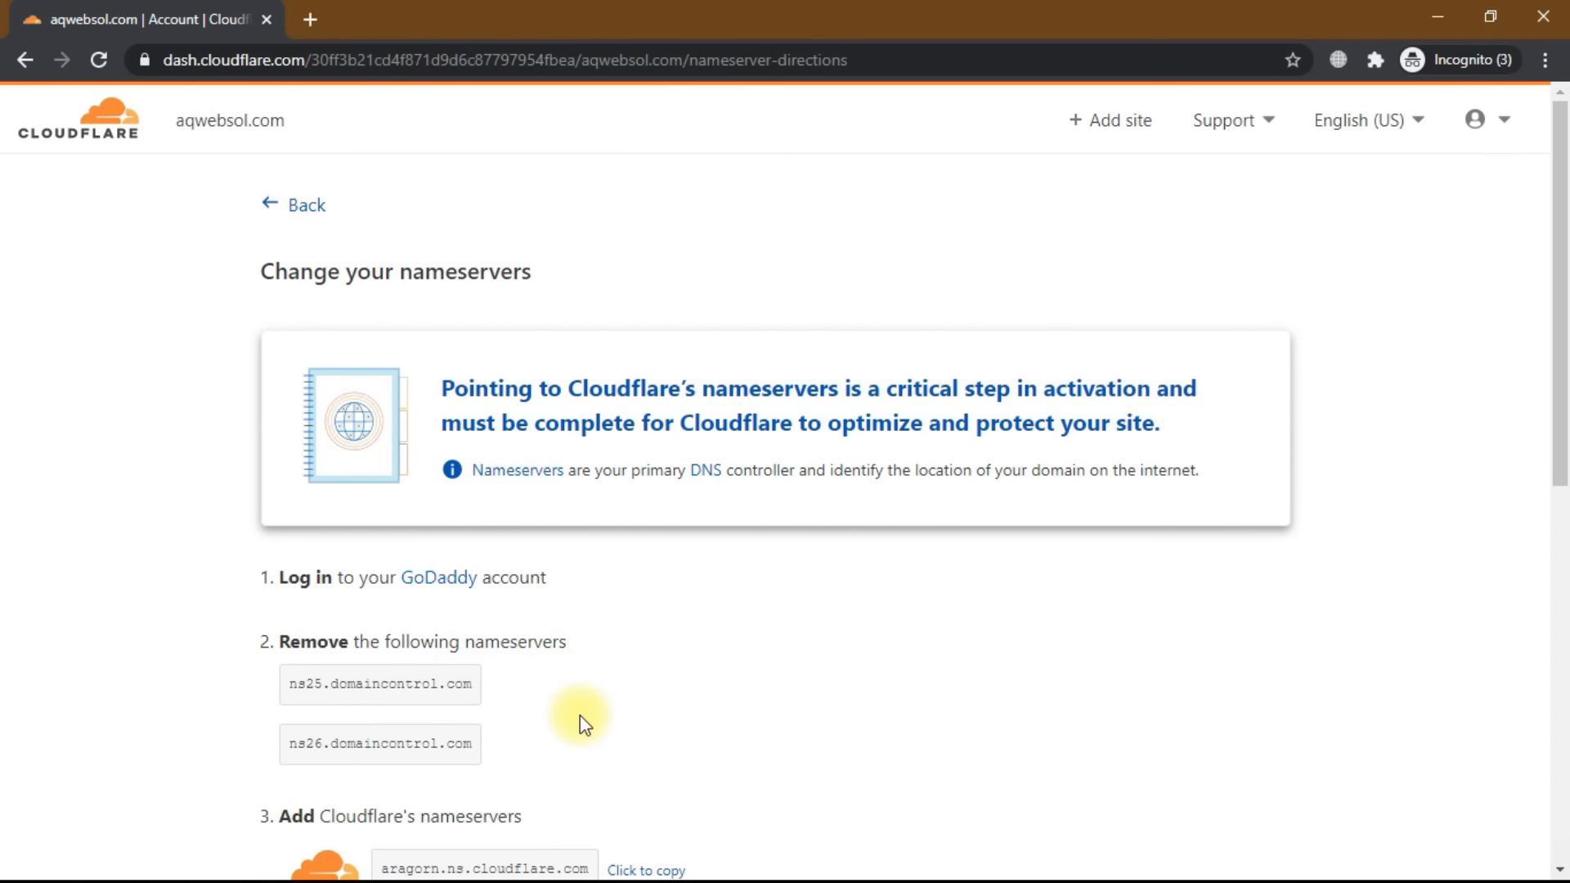
Copy Cloudflare's first nameserver, aragorn.ns.cloudflare.com, from the nameserver instructions
scroll(582, 724, down, 1)
scroll(583, 724, down, 4)
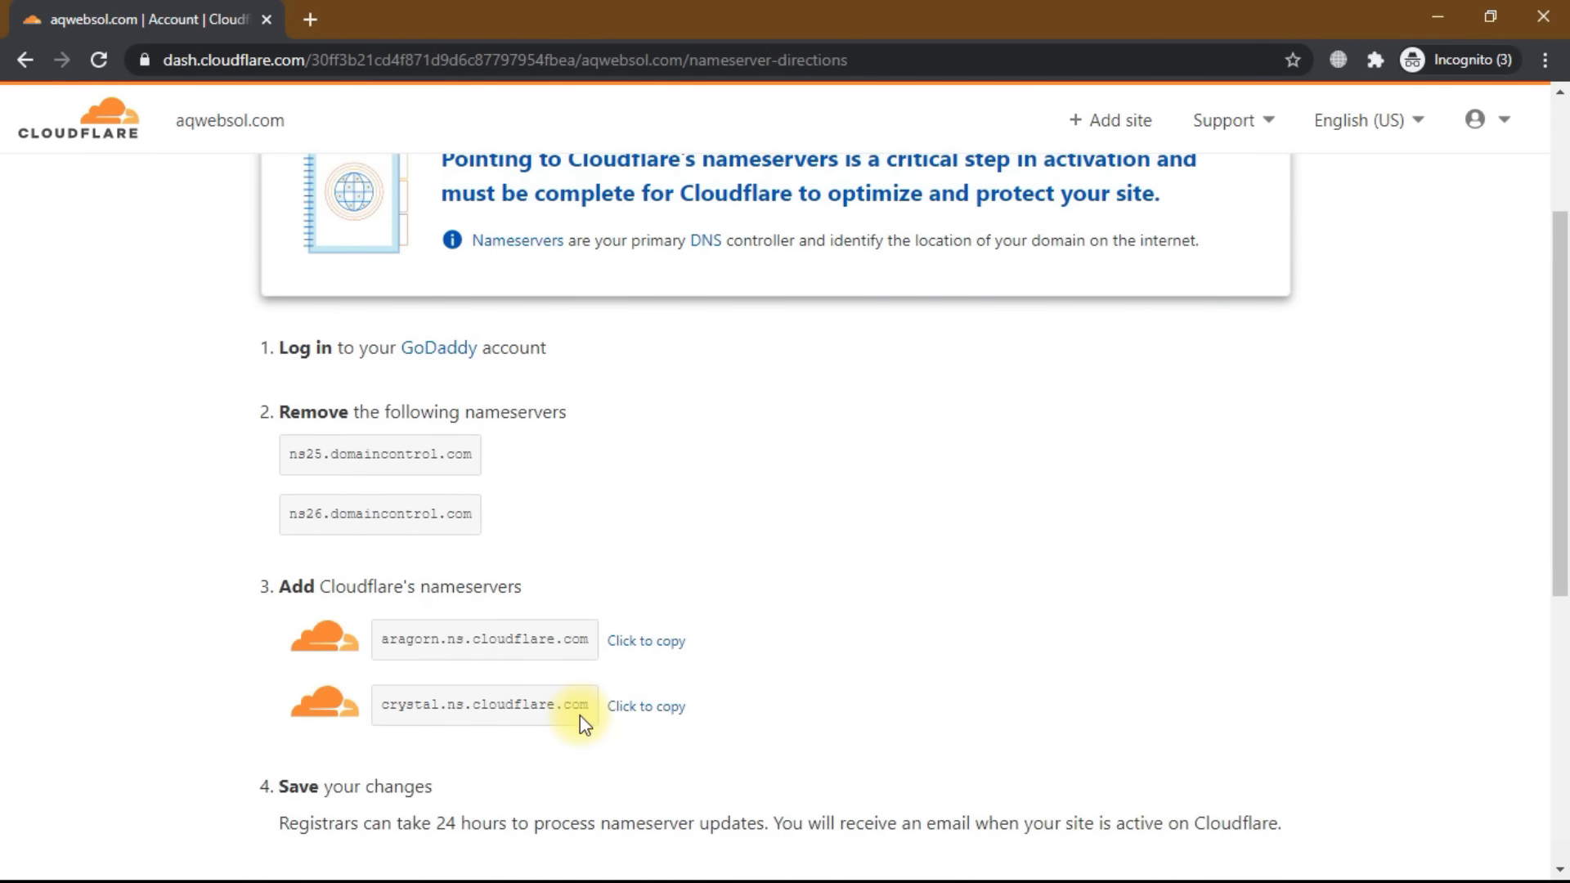
scroll(792, 527, up, 1)
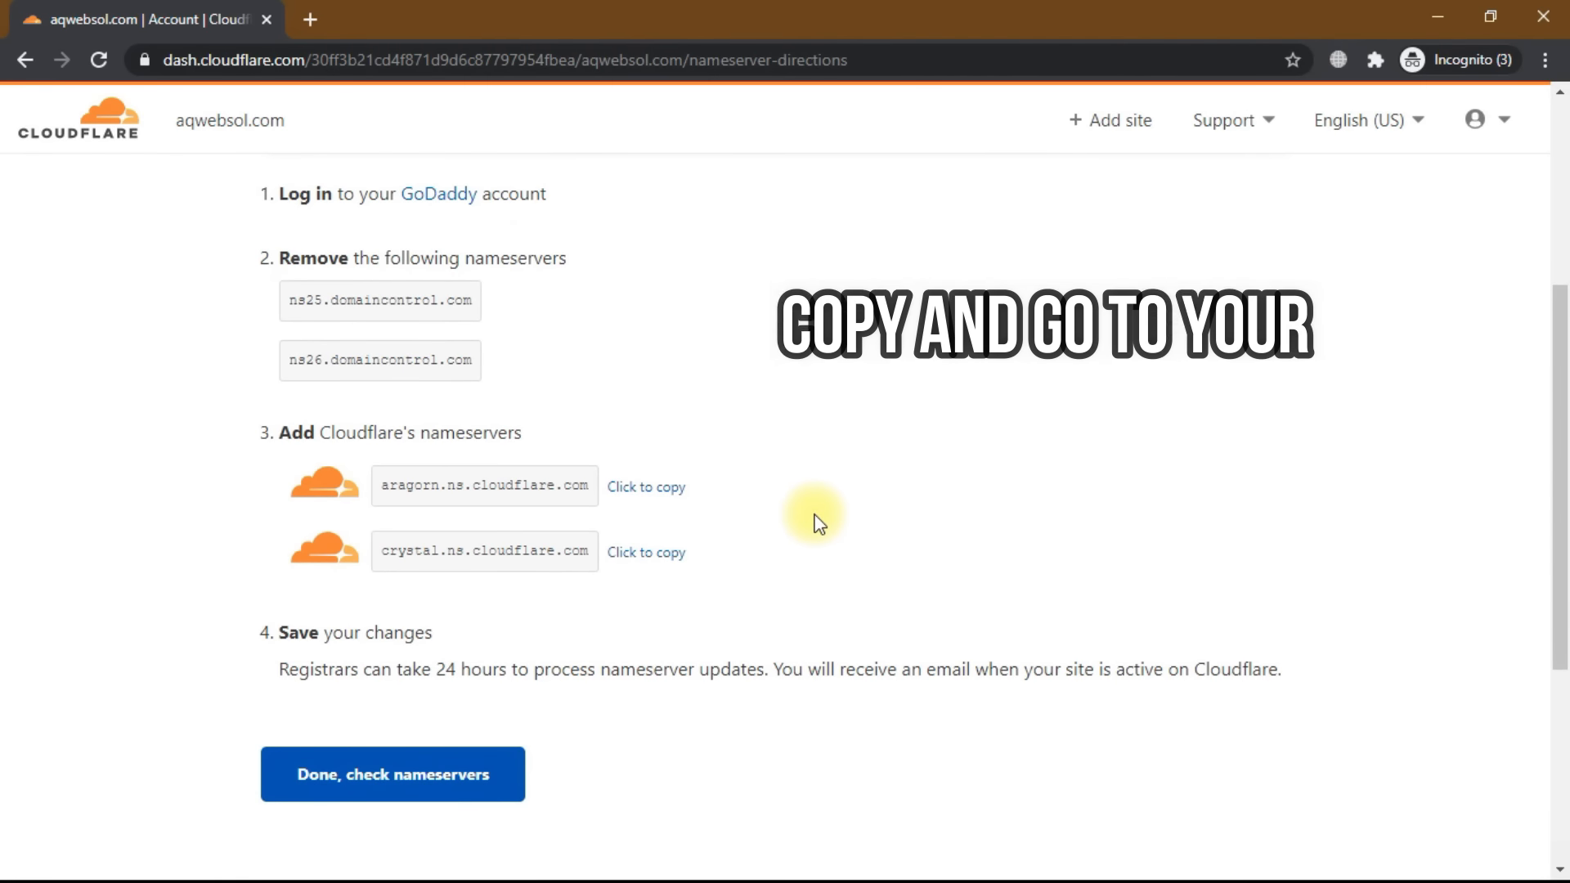
click(658, 563)
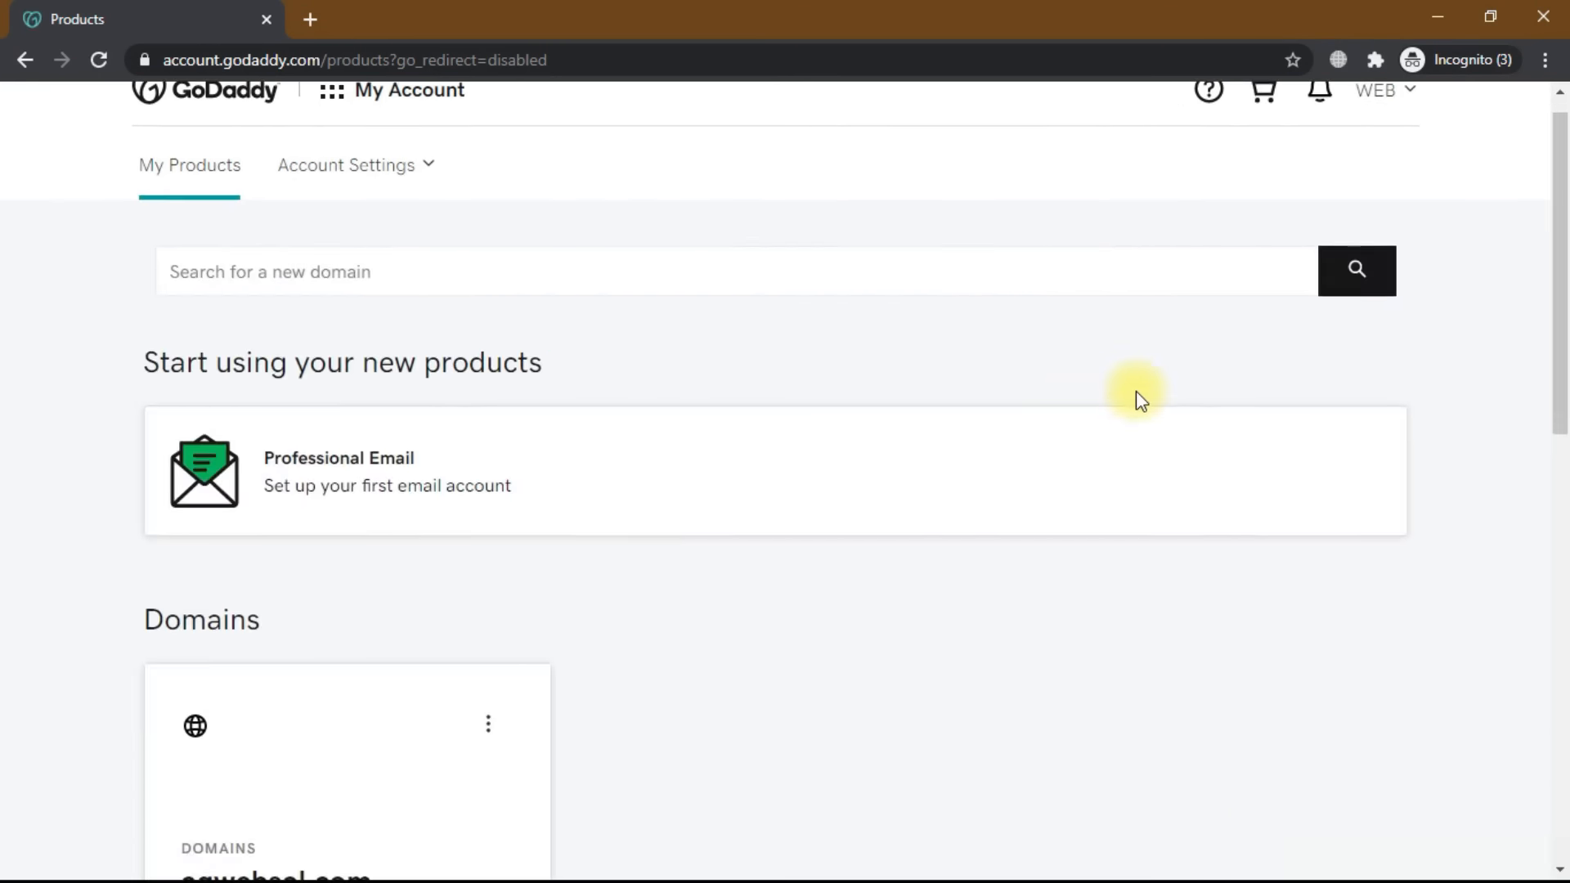
In the GoDaddy account, open the DNS settings of aqwebsol.com and choose to replace its nameservers with custom ones
scroll(1136, 394, down, 5)
scroll(1136, 390, down, 3)
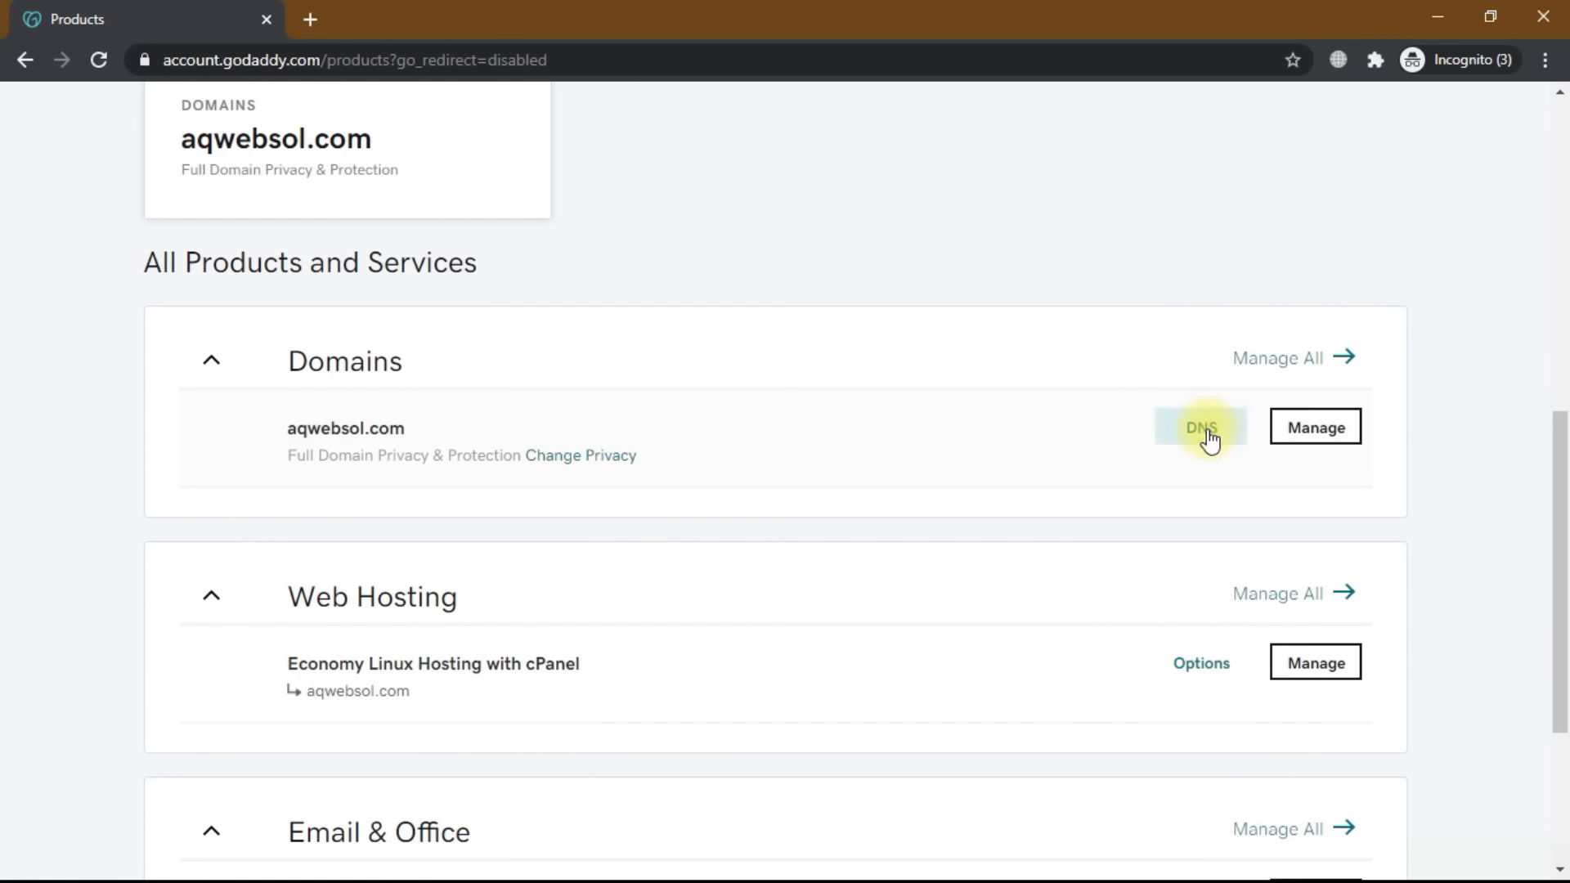
click(1207, 435)
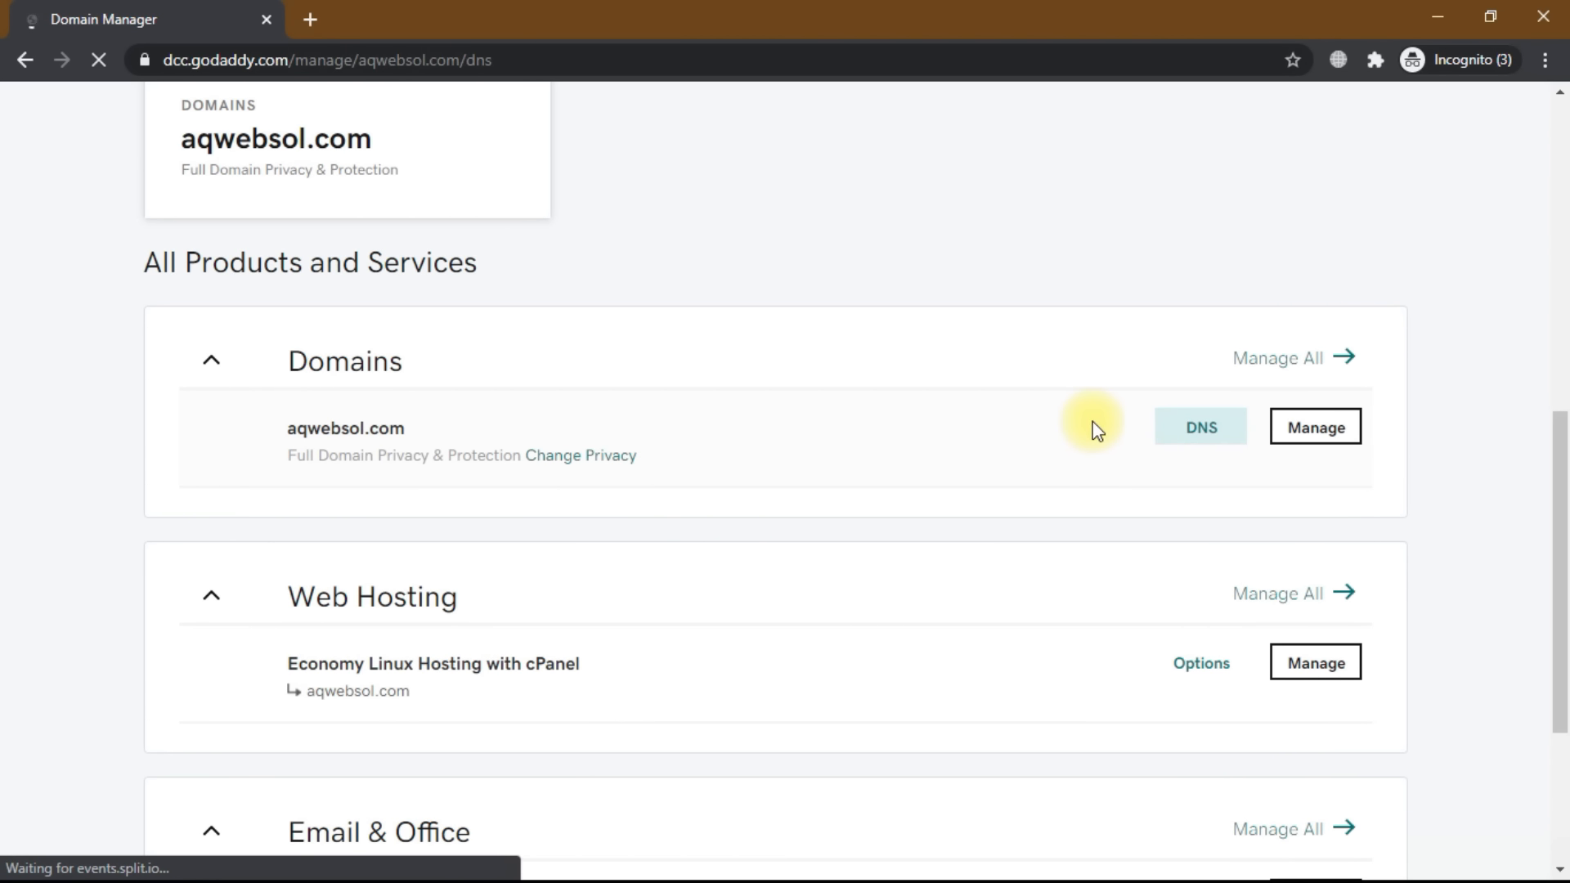
scroll(946, 501, down, 10)
scroll(878, 571, down, 4)
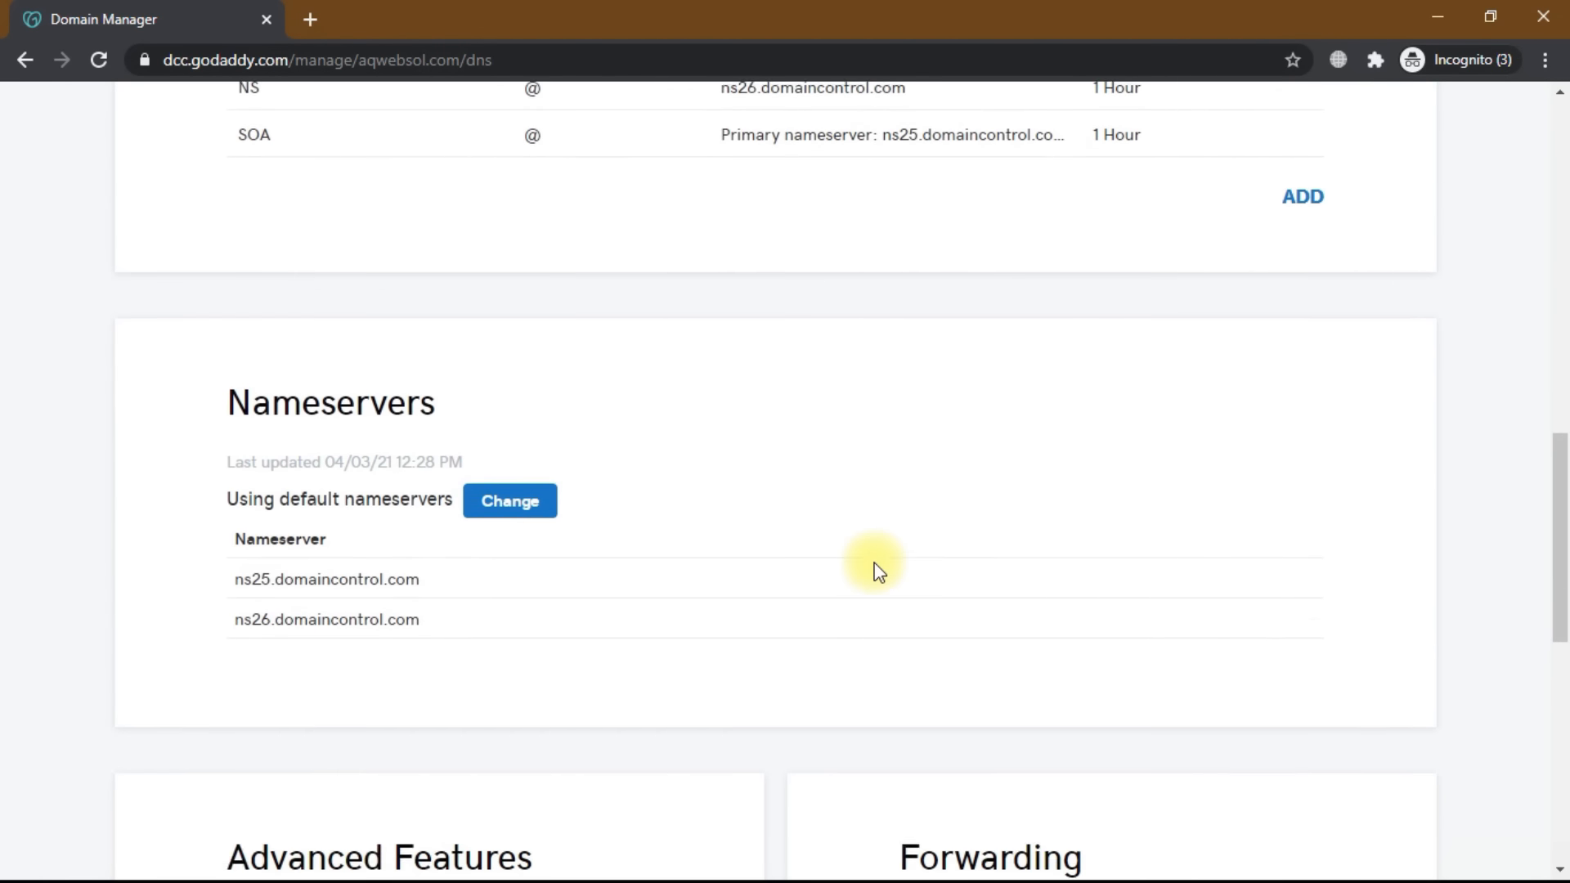
click(533, 401)
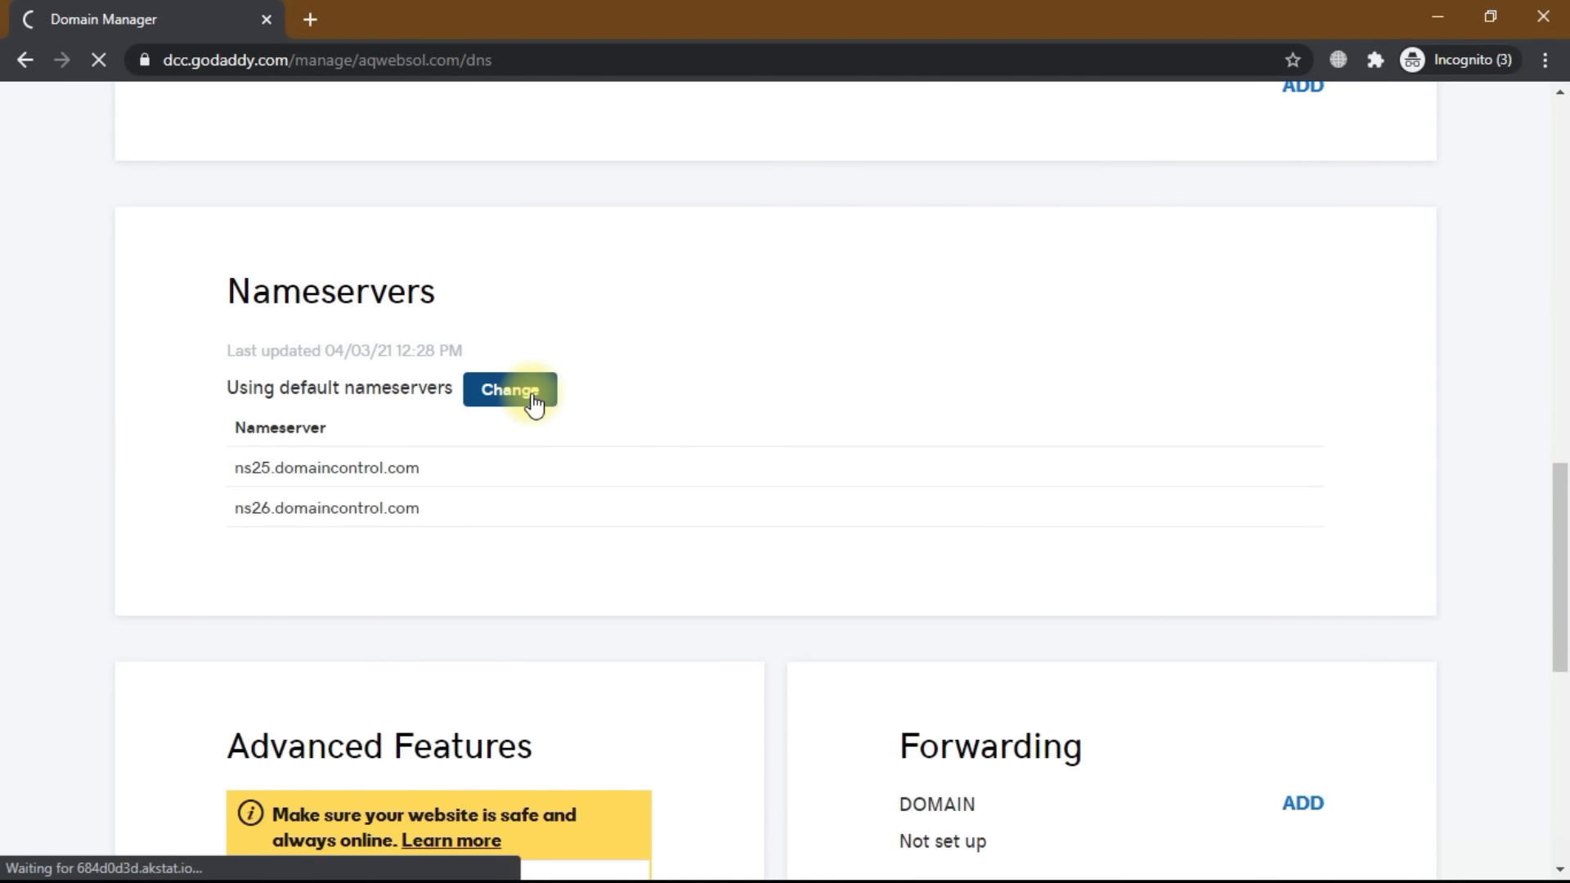
click(363, 710)
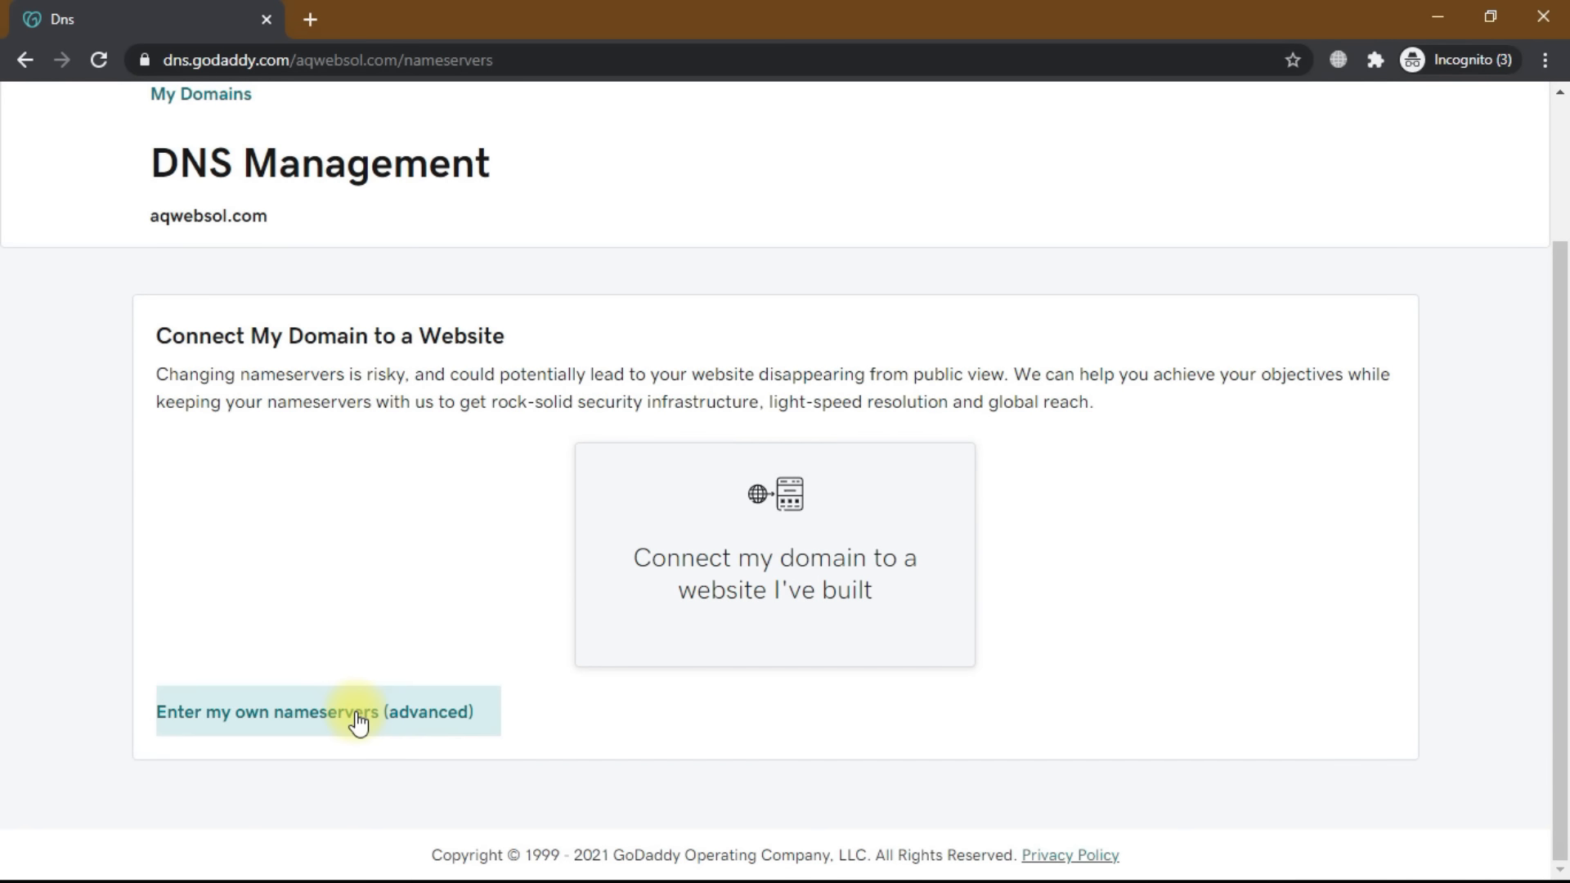
Enter aragorn.ns.cloudflare.com and crystal.ns.cloudflare.com, copied from Cloudflare, as GoDaddy nameservers 1 and 2, and save them
click(450, 482)
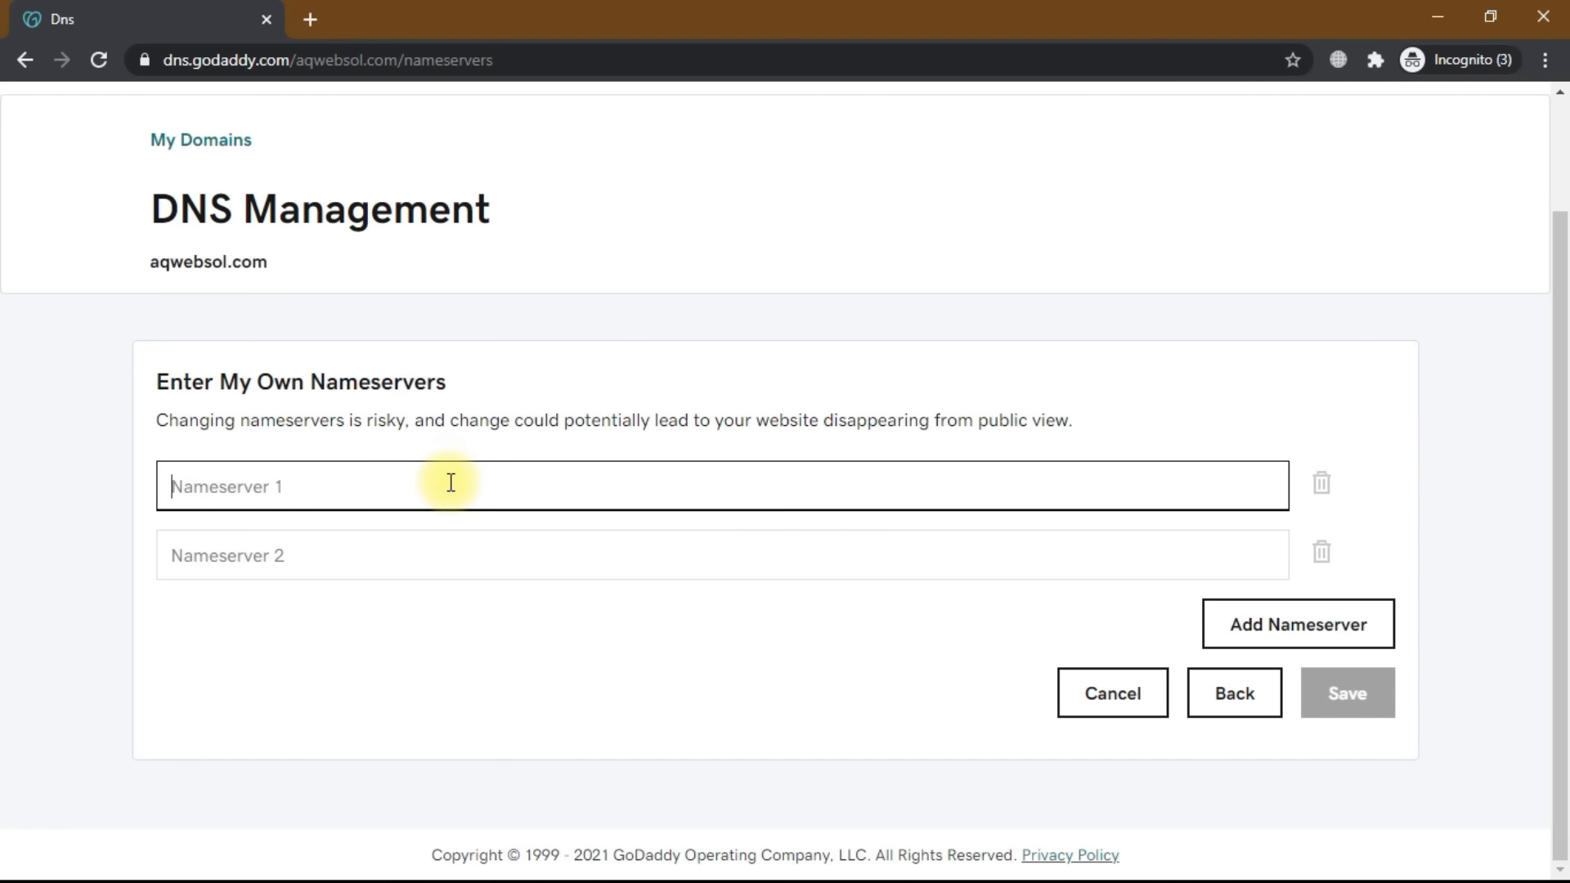
text(aragorn.ns.cloudflare.com)
key(alt+Tab)
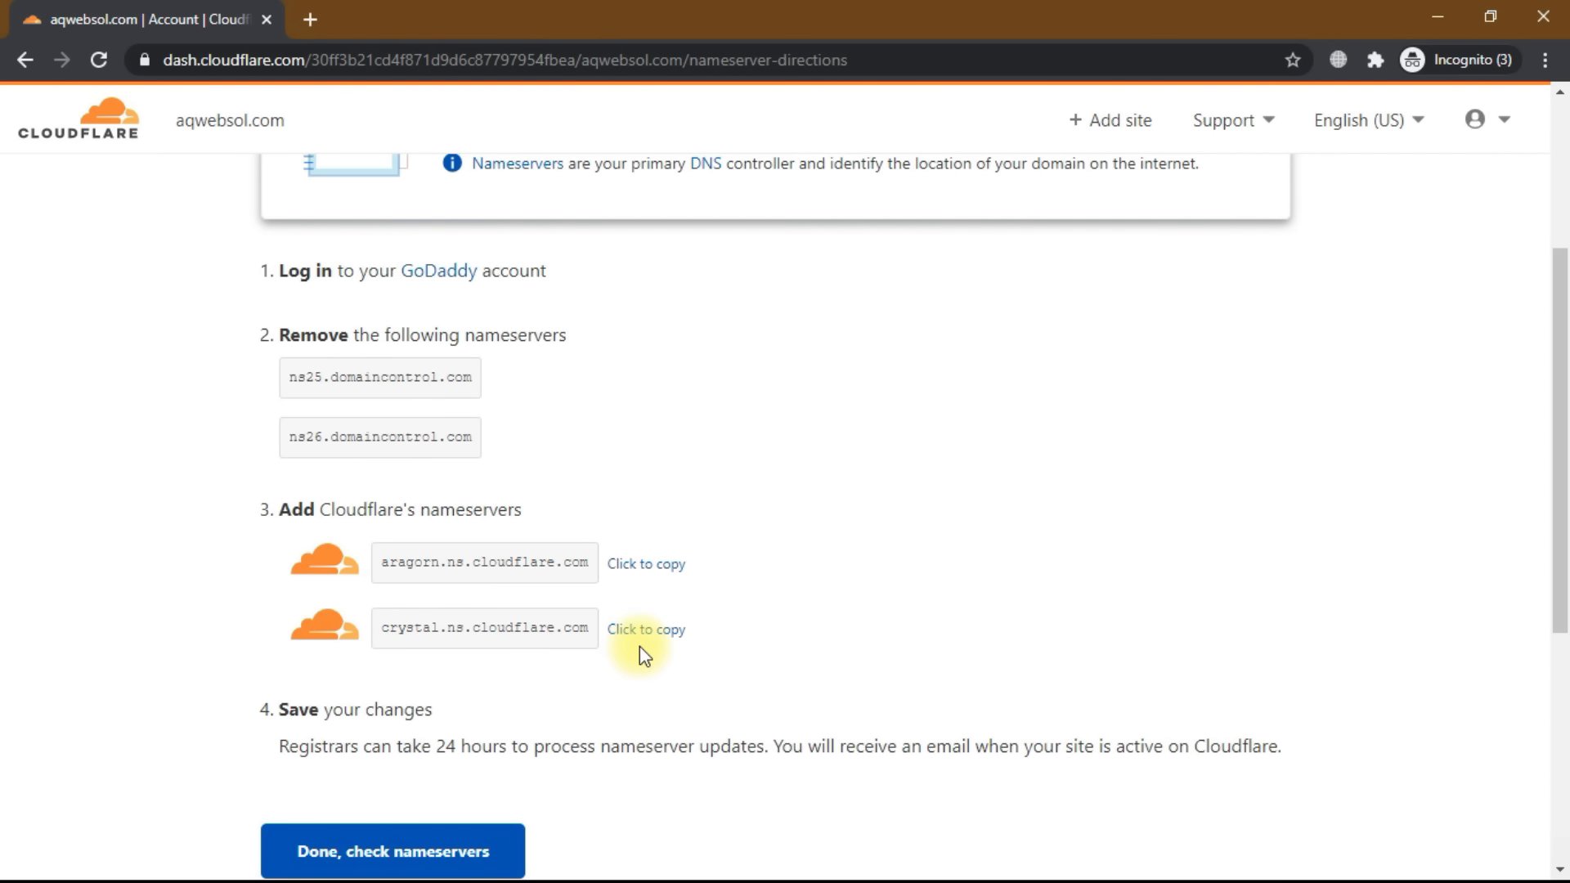
click(660, 638)
key(alt+Tab)
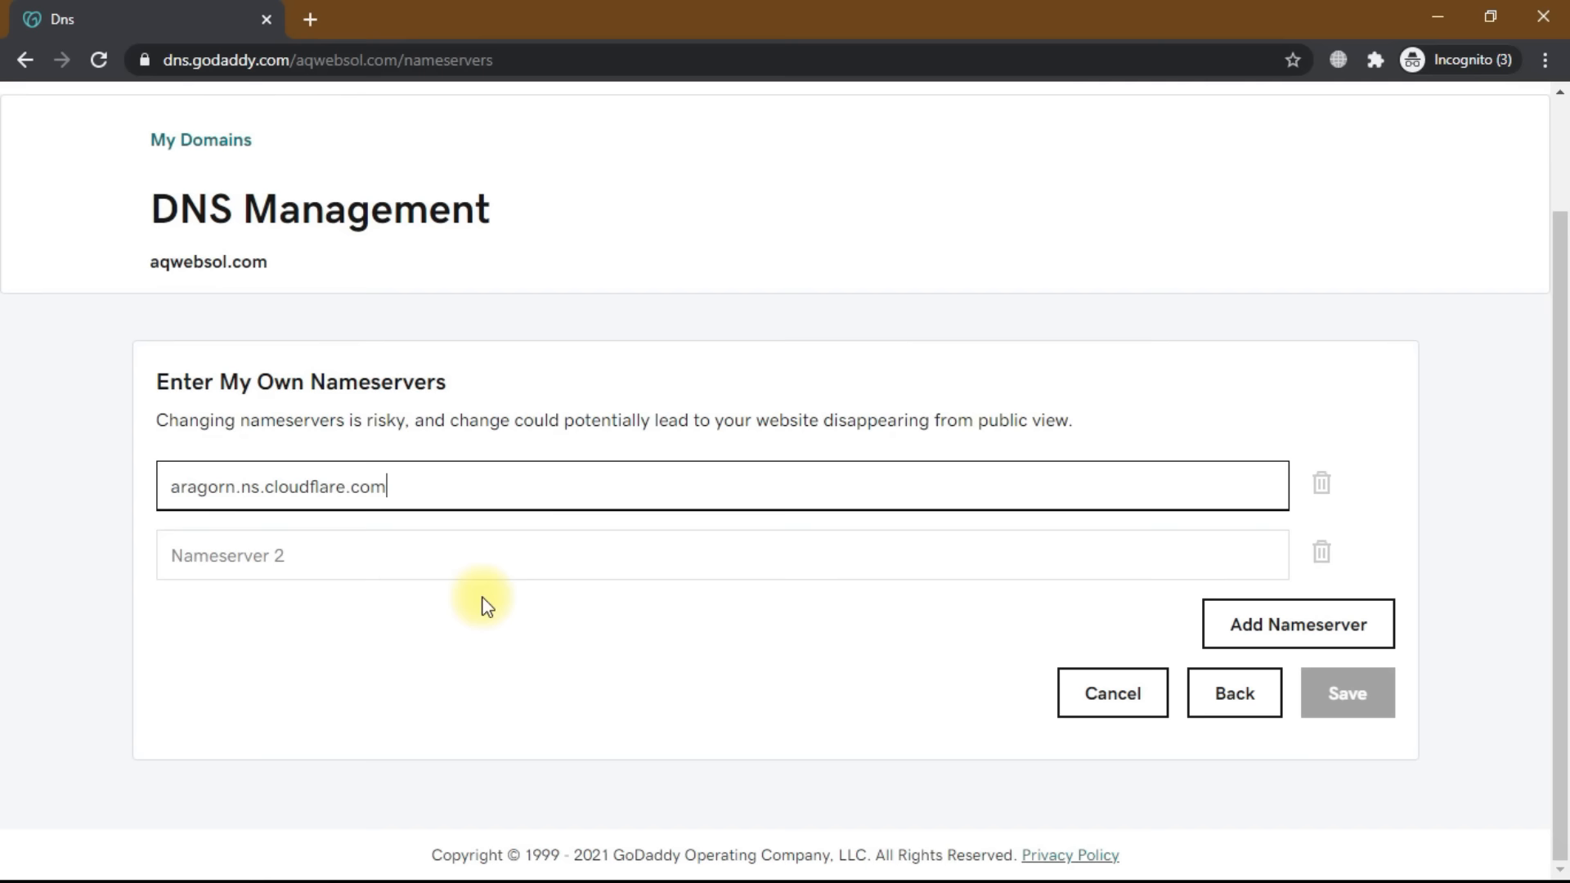
click(469, 561)
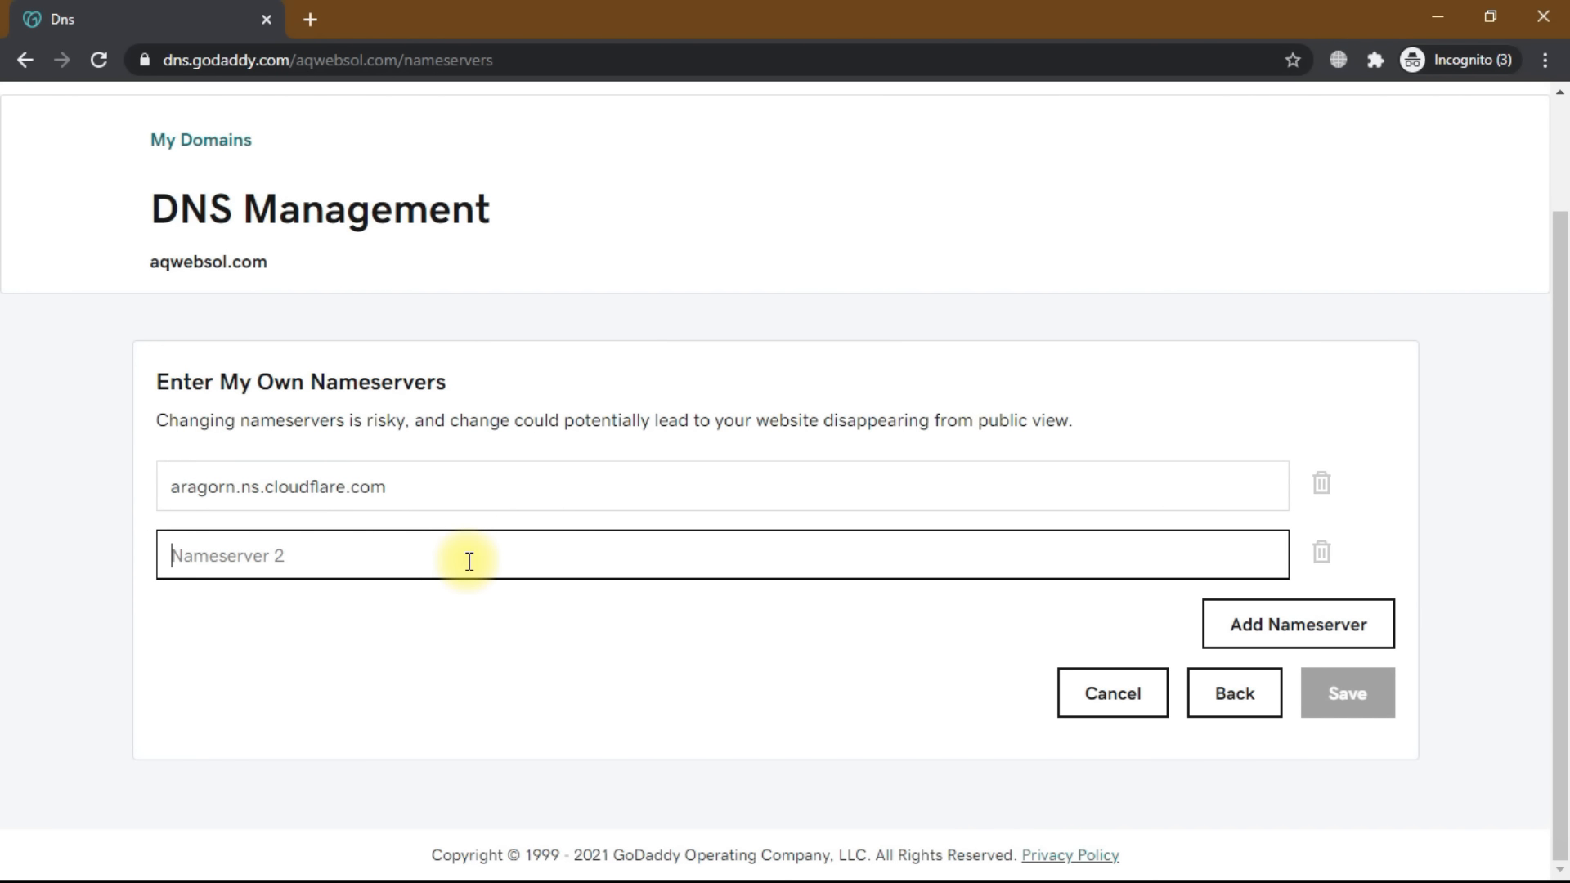
key(ctrl+v)
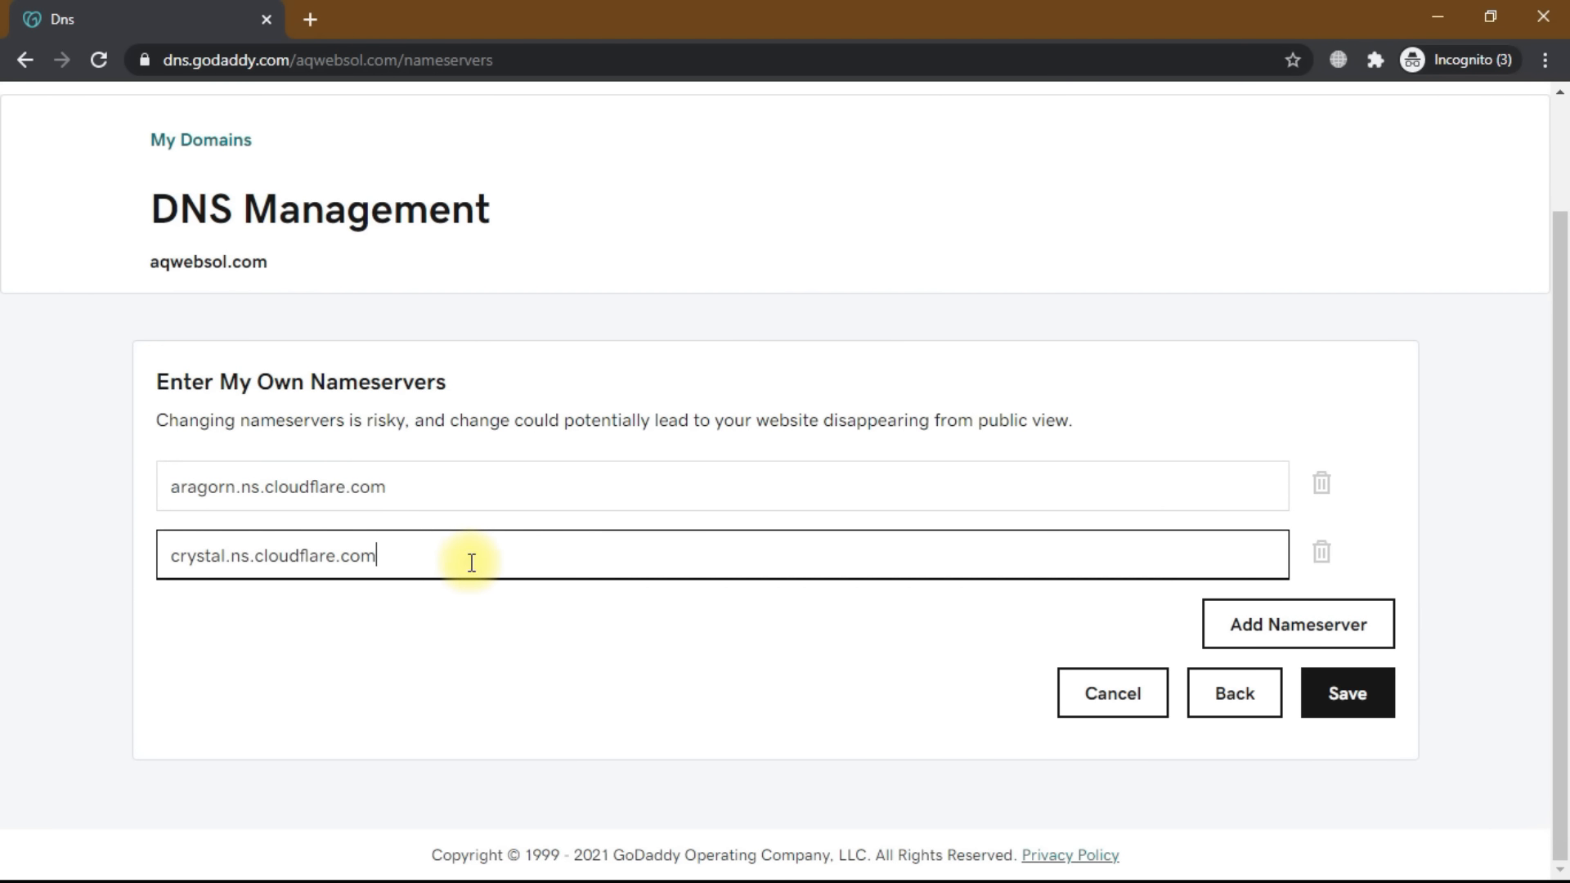
click(1369, 696)
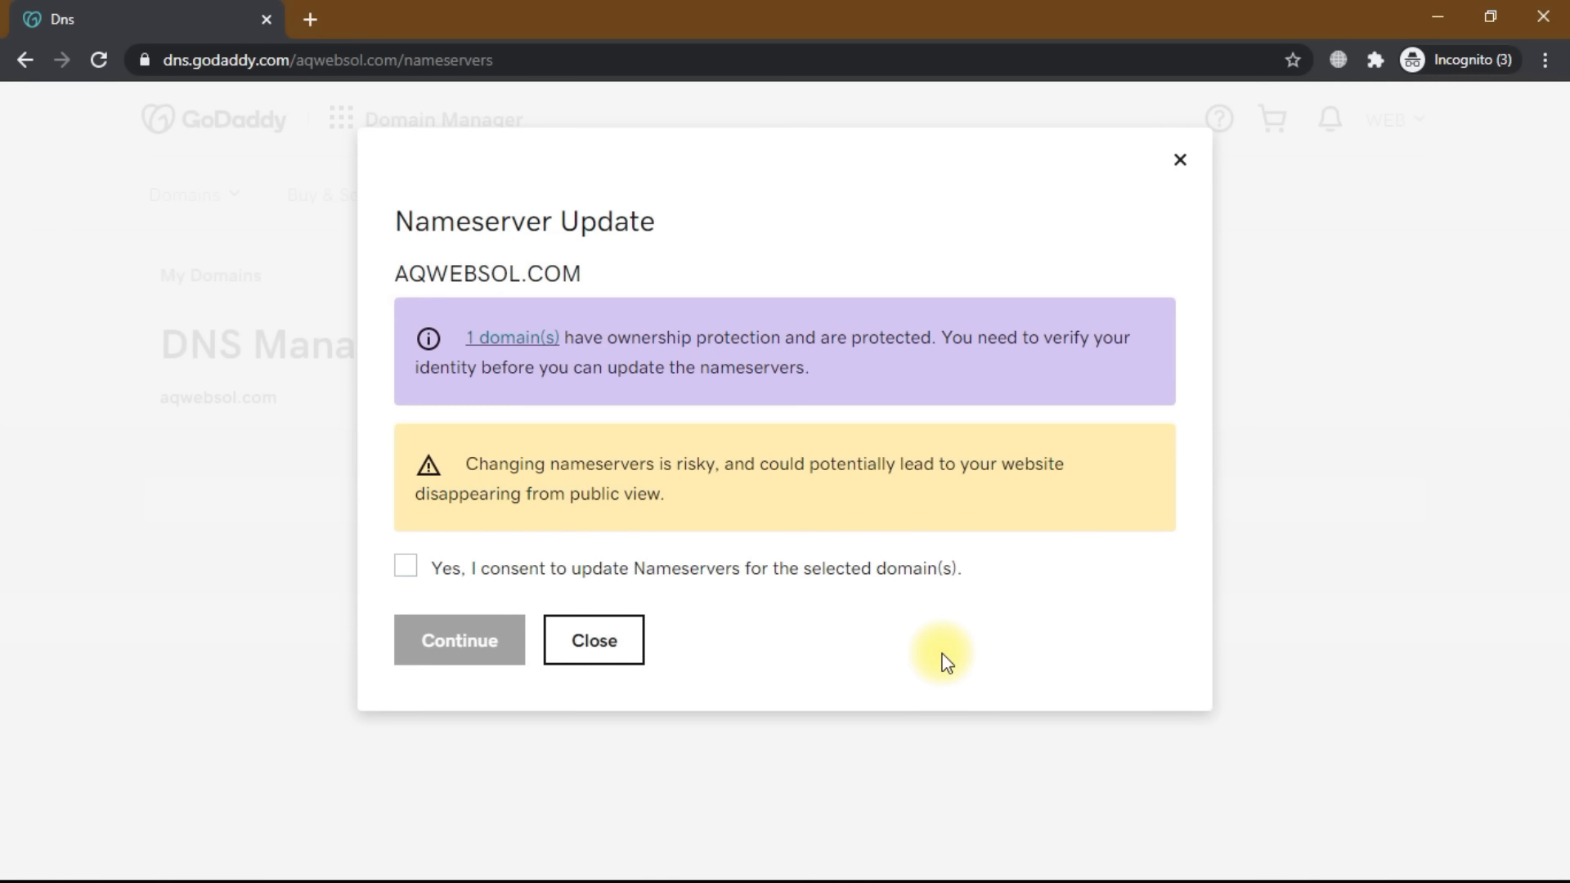
Consent to the nameserver update for the domain and request a one-time password for identity verification
click(406, 570)
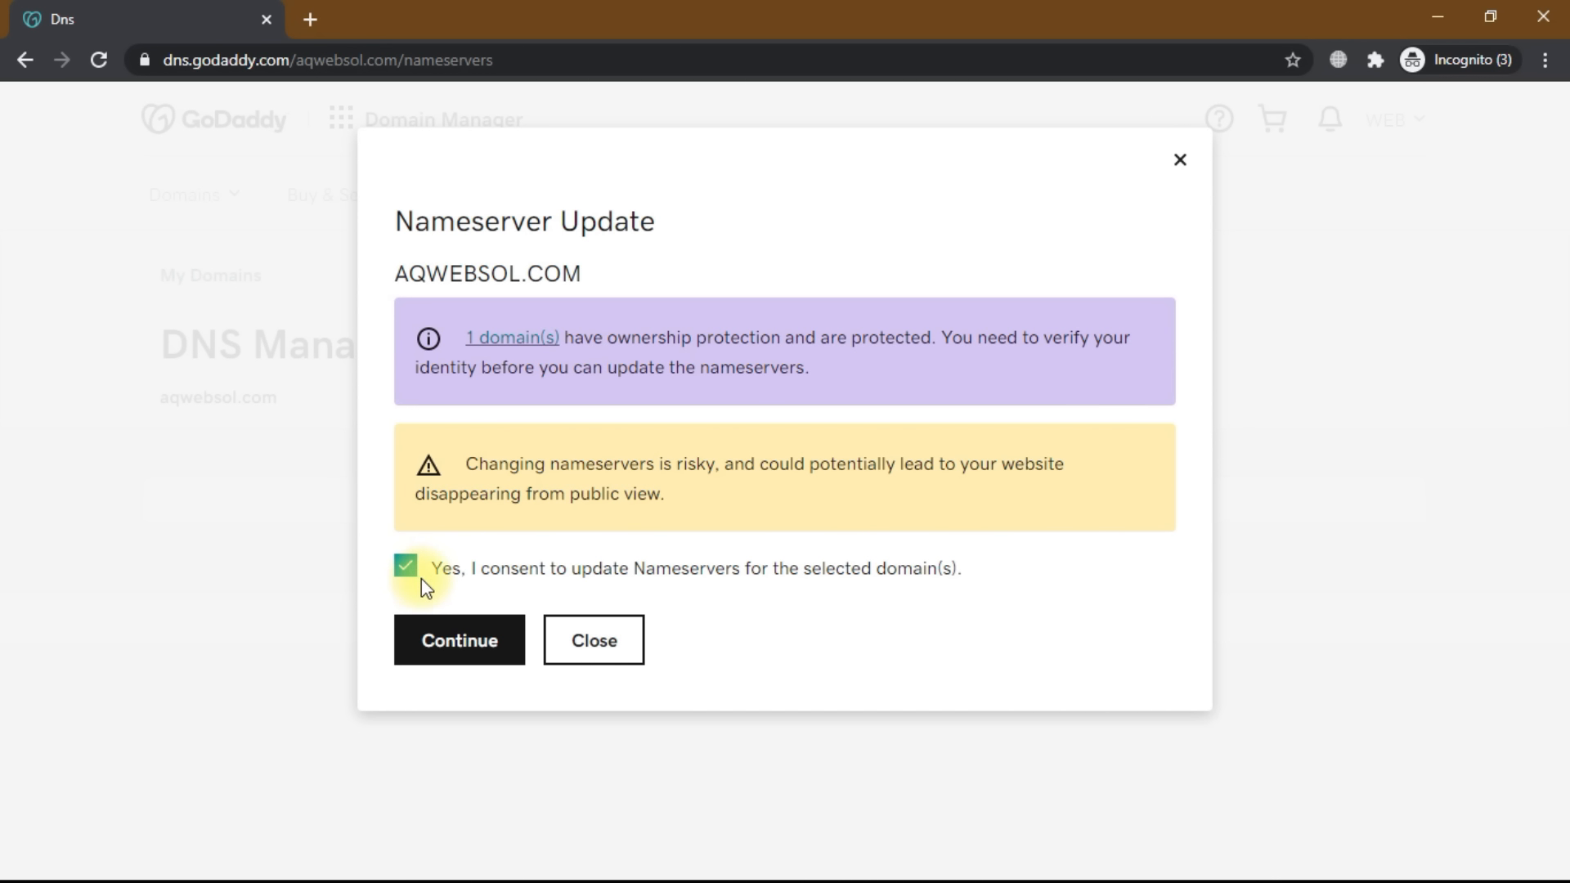
click(478, 645)
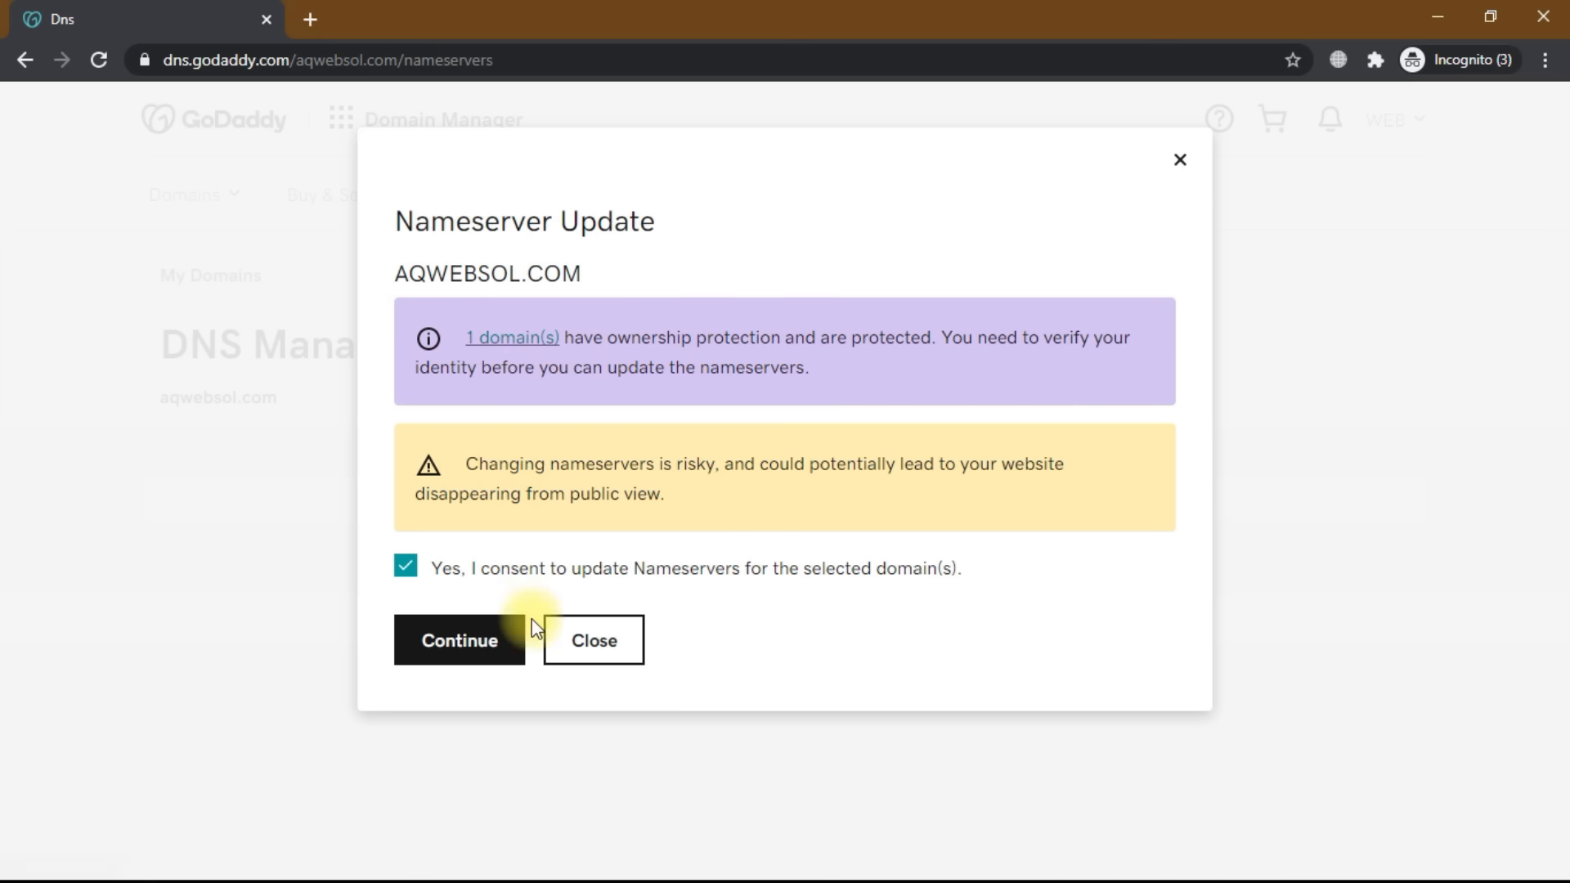
click(495, 648)
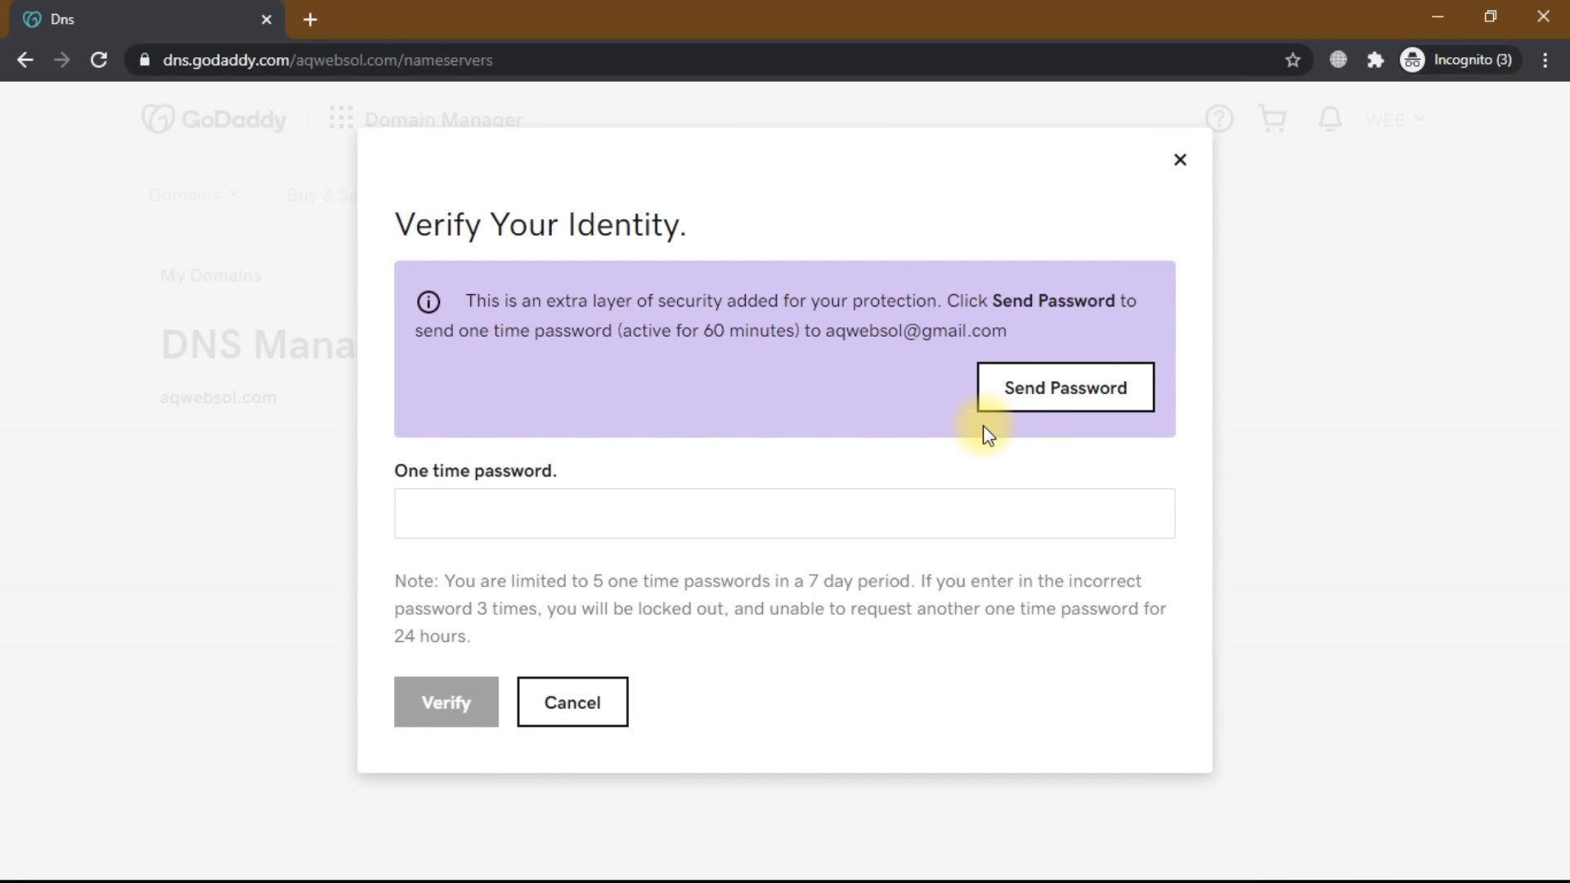
click(1061, 391)
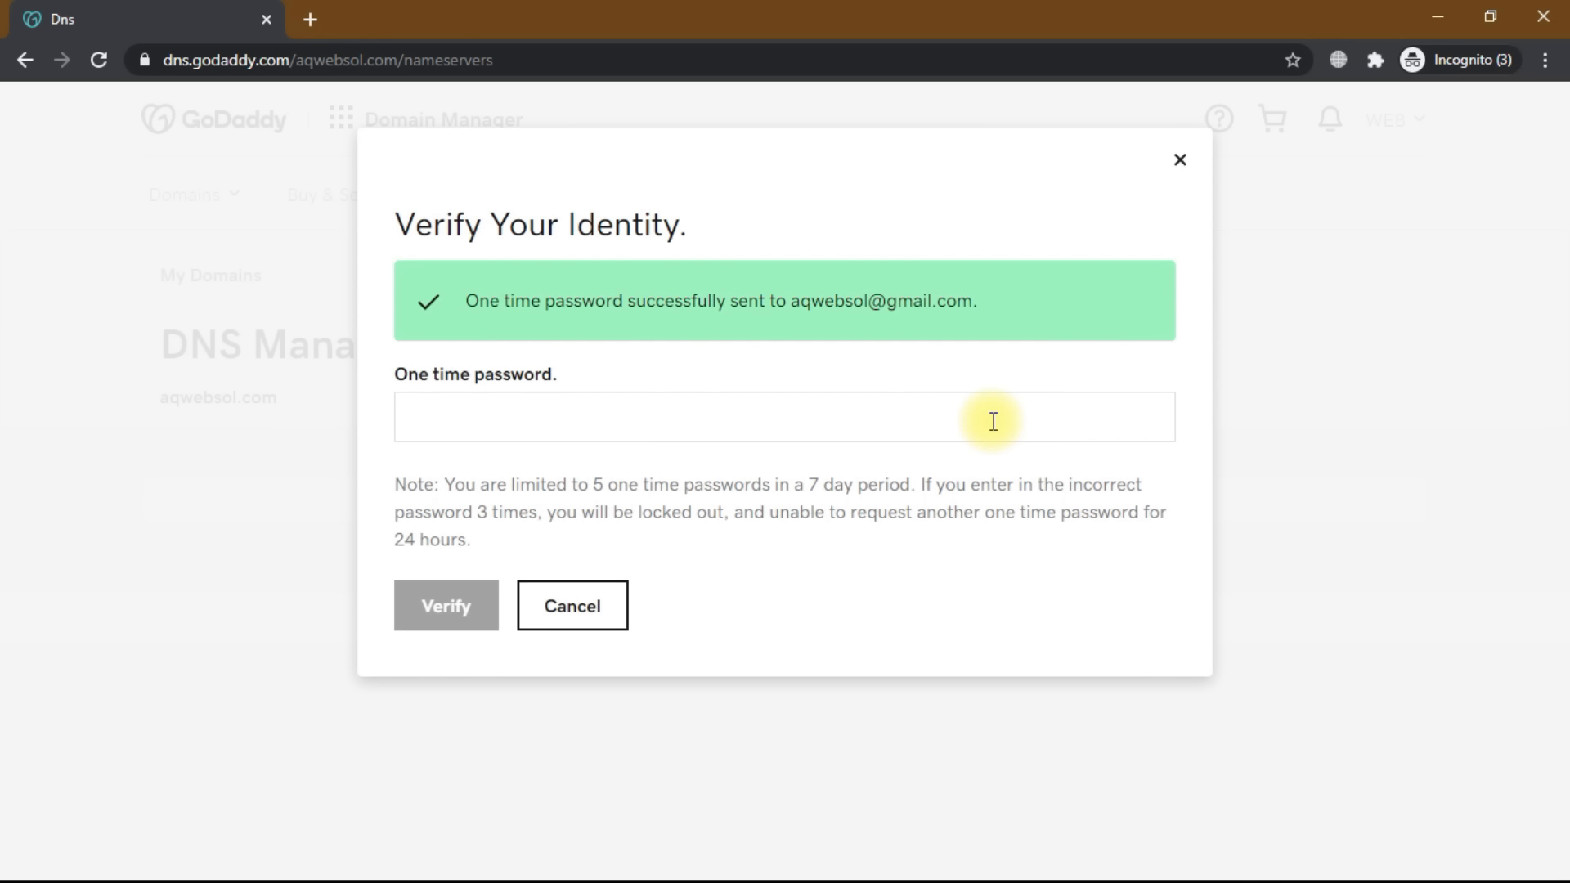
Switch to Gmail, open GoDaddy's Ownership Protection password email, and copy the one-time password
key(alt+Tab)
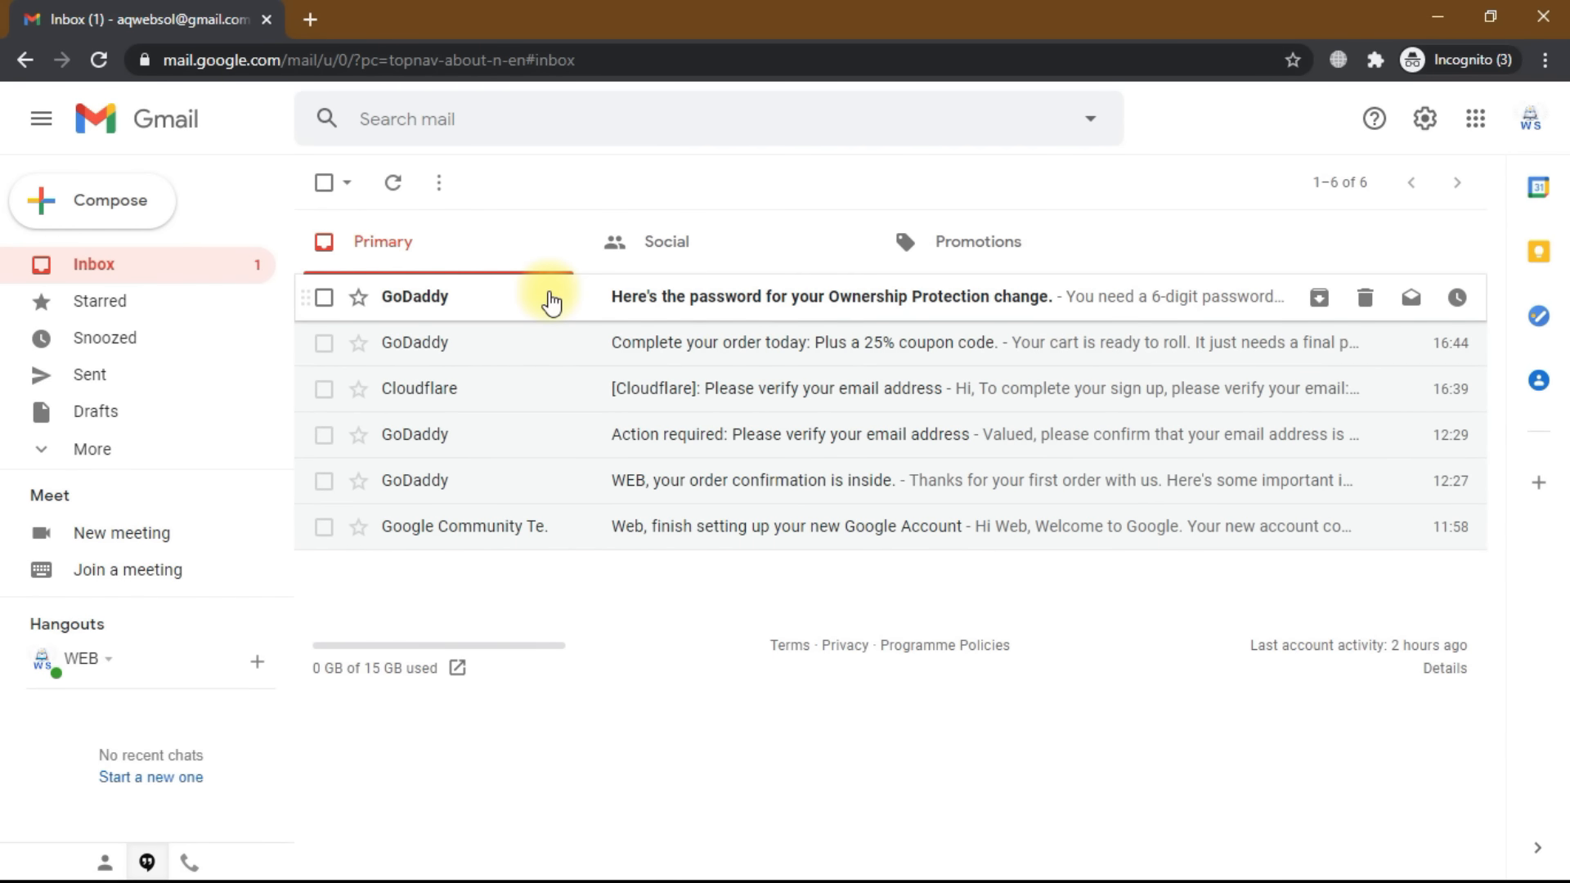
click(550, 297)
scroll(744, 658, down, 2)
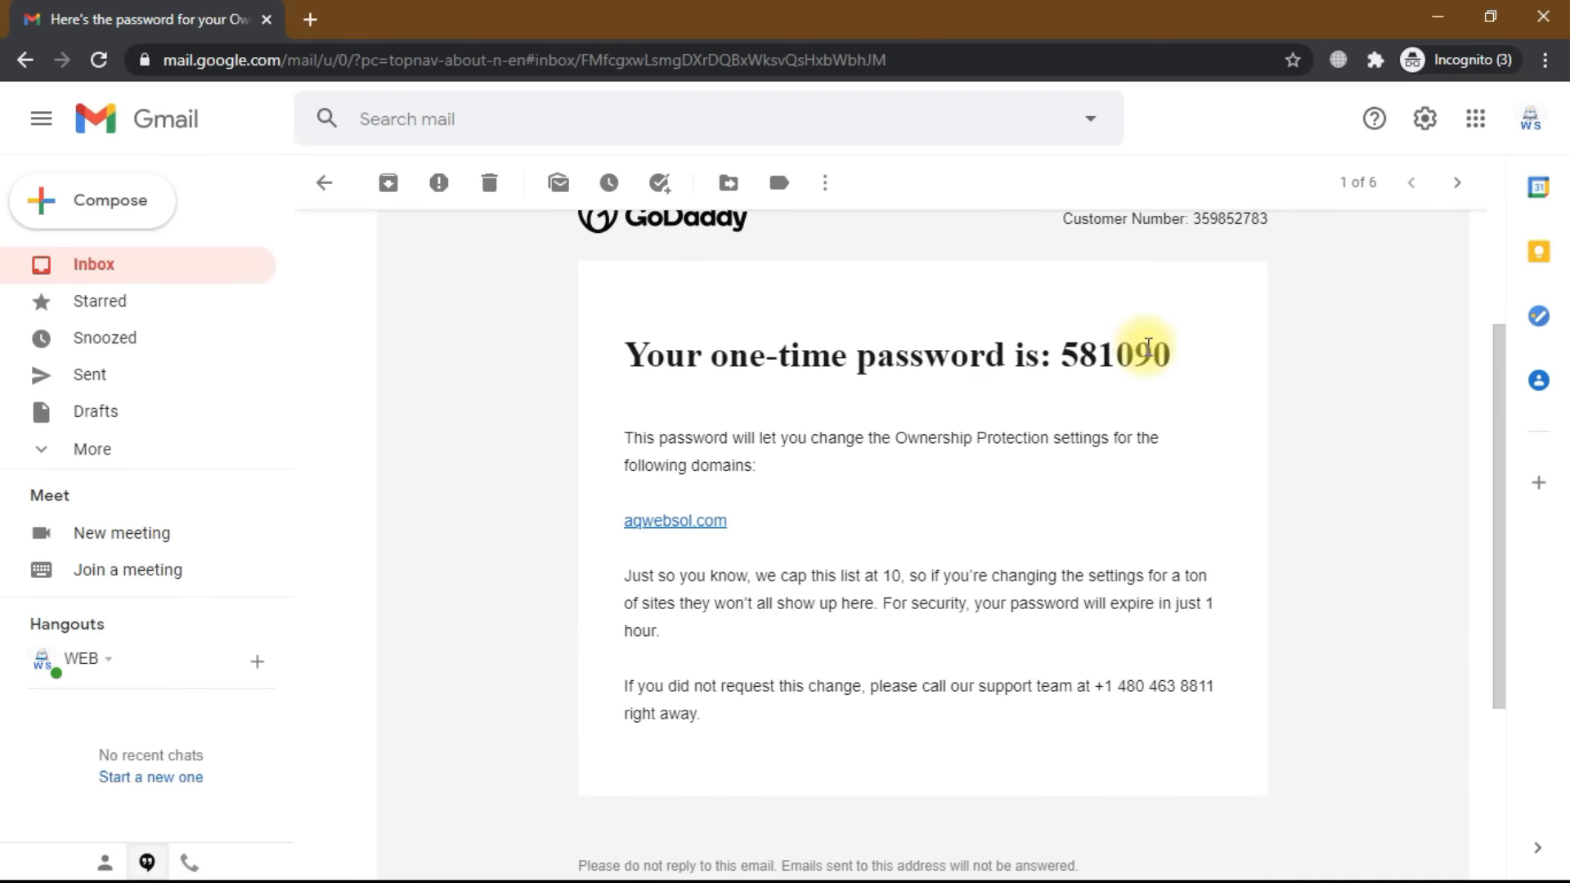
drag(1173, 355, 1058, 360)
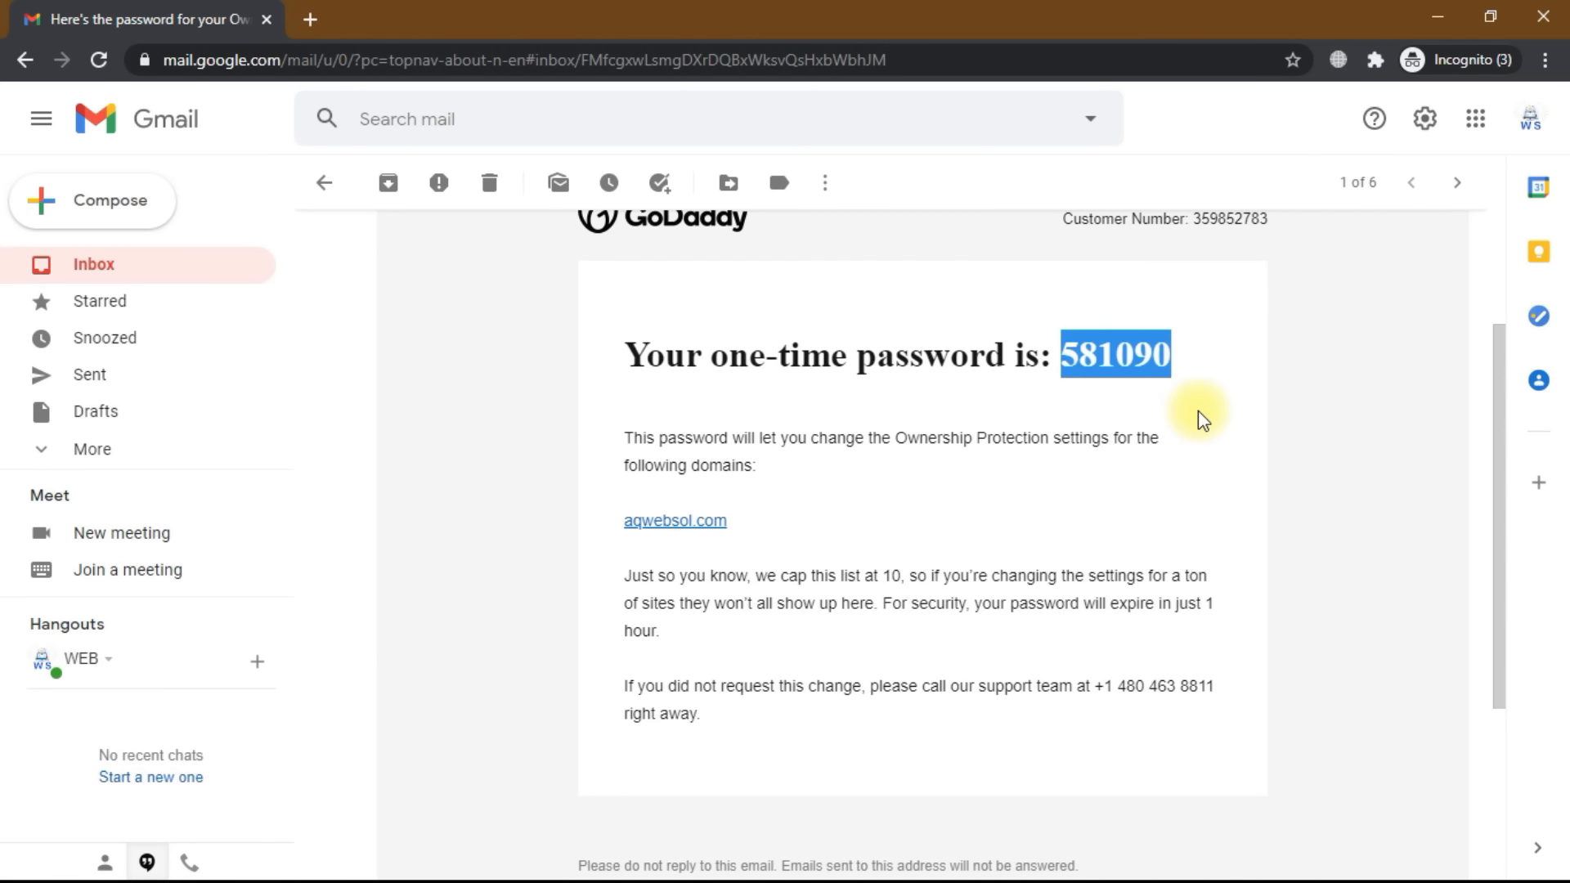
Return to GoDaddy, enter the one-time password in the identity verification dialog, and submit it
key(alt+Tab)
click(775, 418)
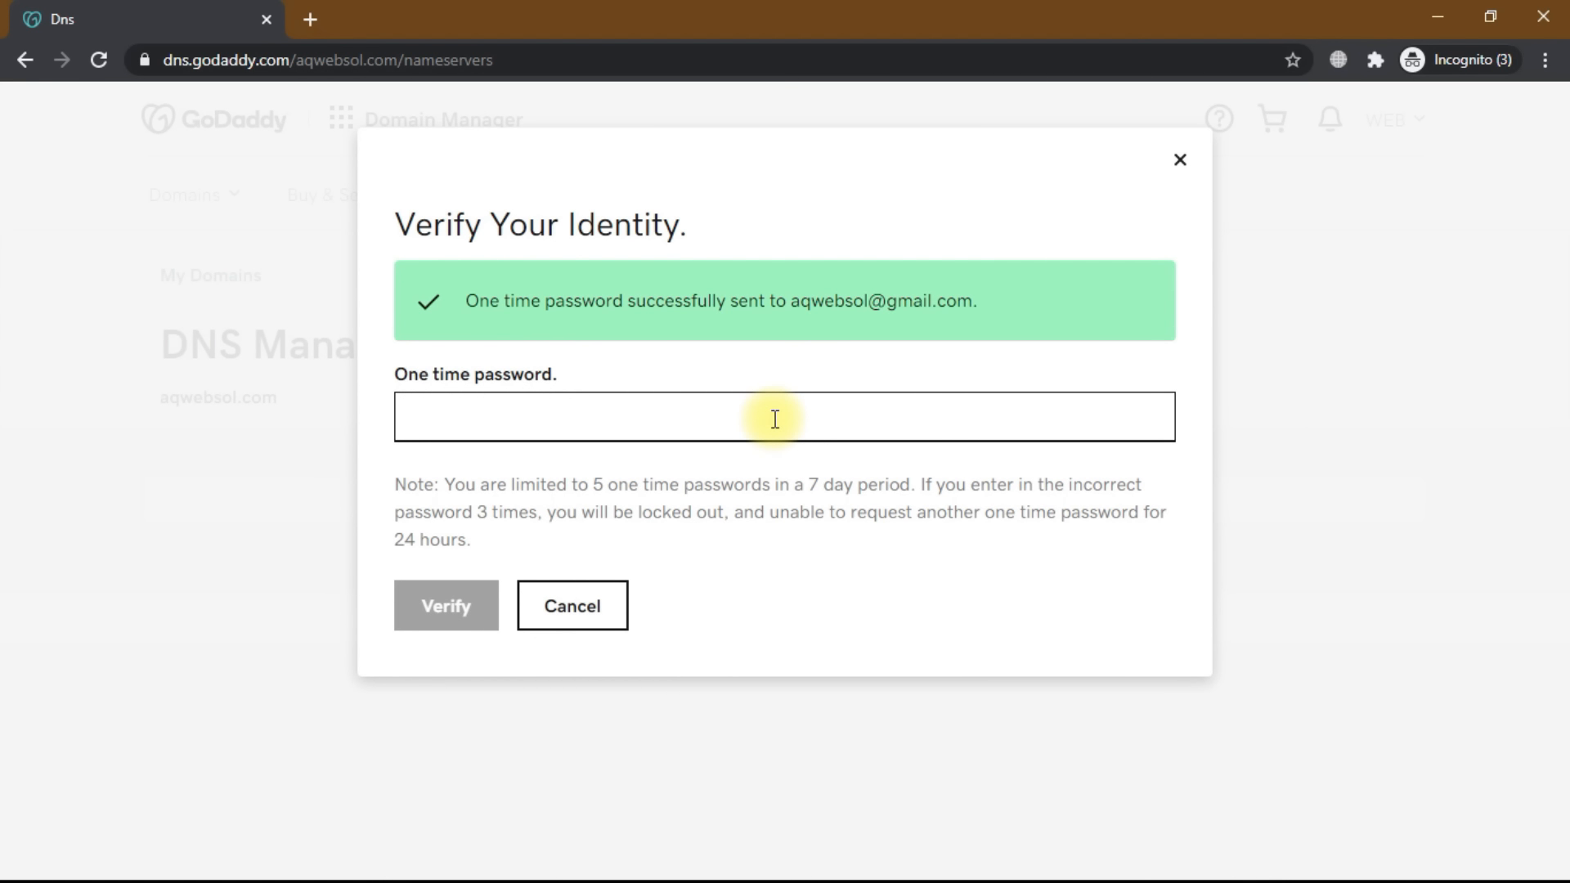
key(ctrl+v)
click(429, 605)
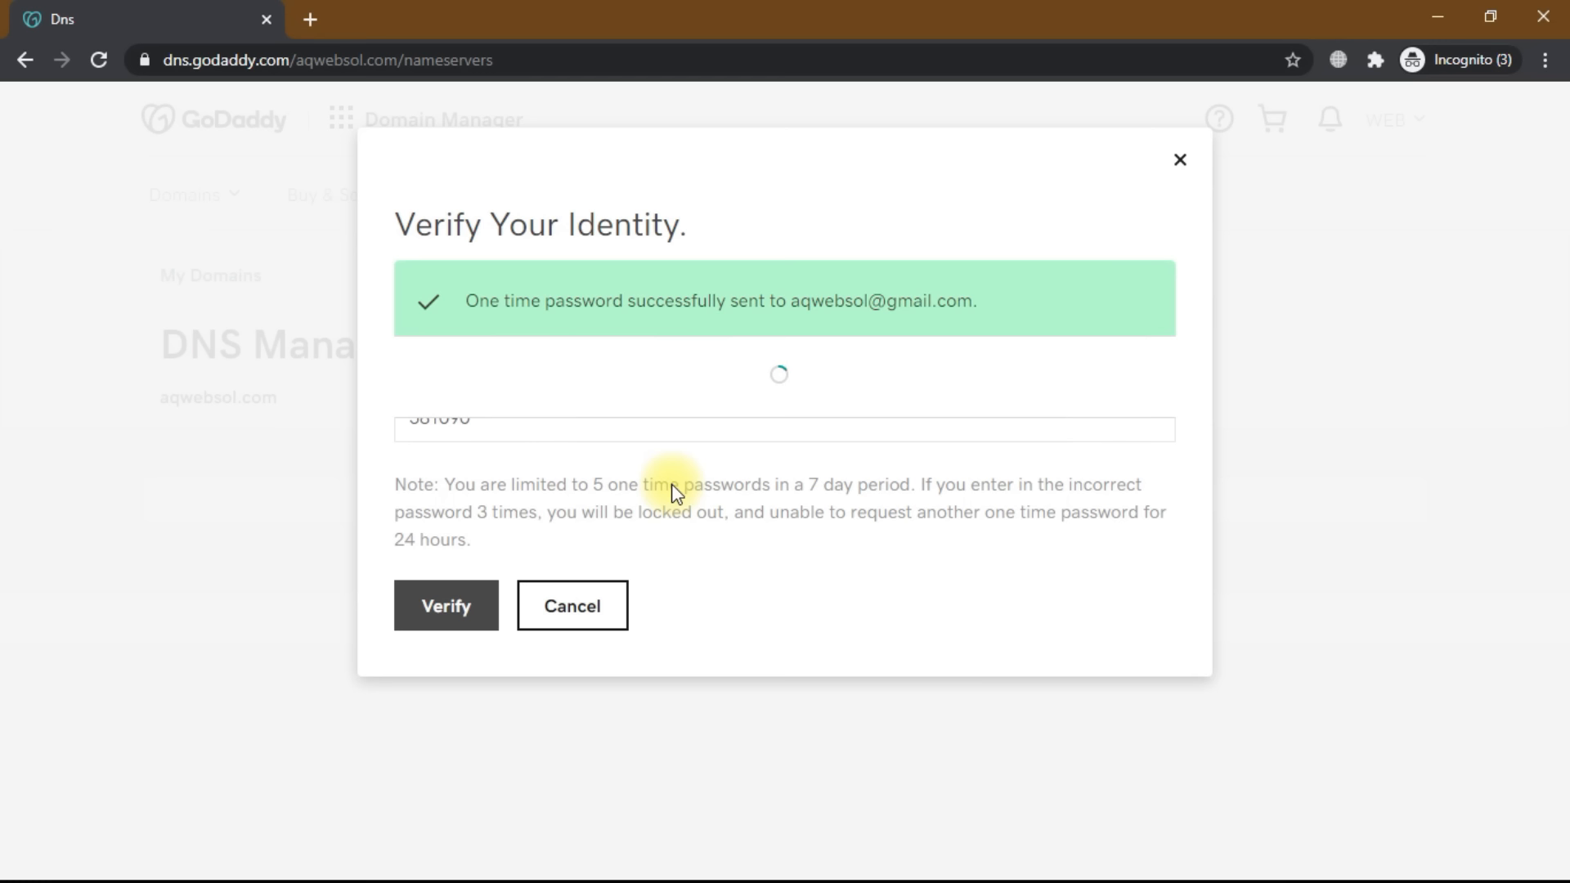
Switch back to Cloudflare and confirm that the nameserver changes are done so the nameservers get checked
key(alt+Tab)
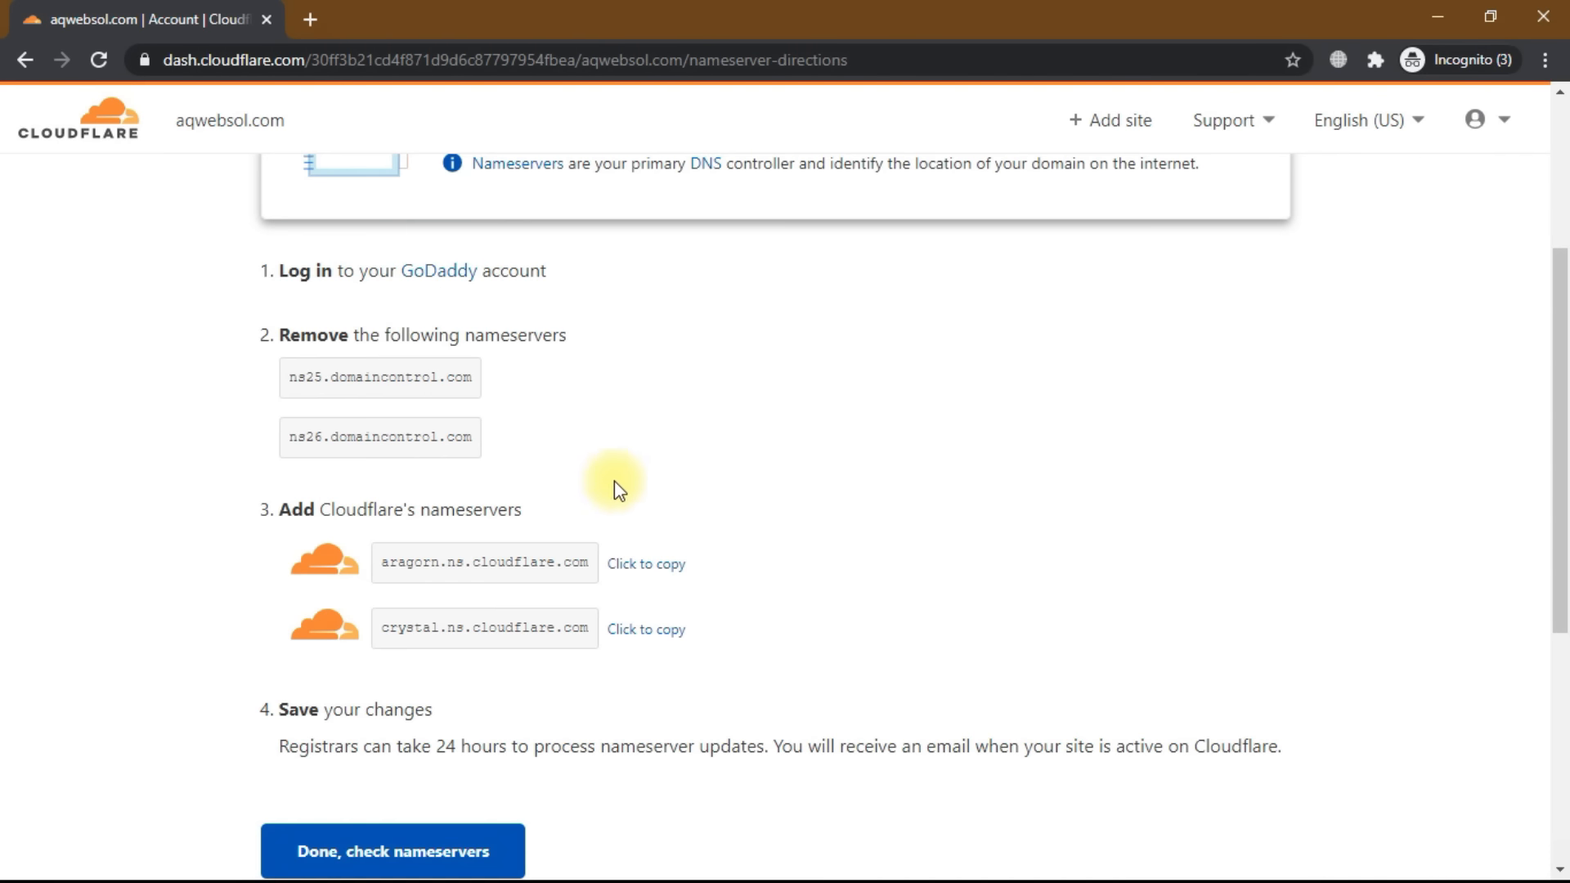
scroll(629, 607, down, 2)
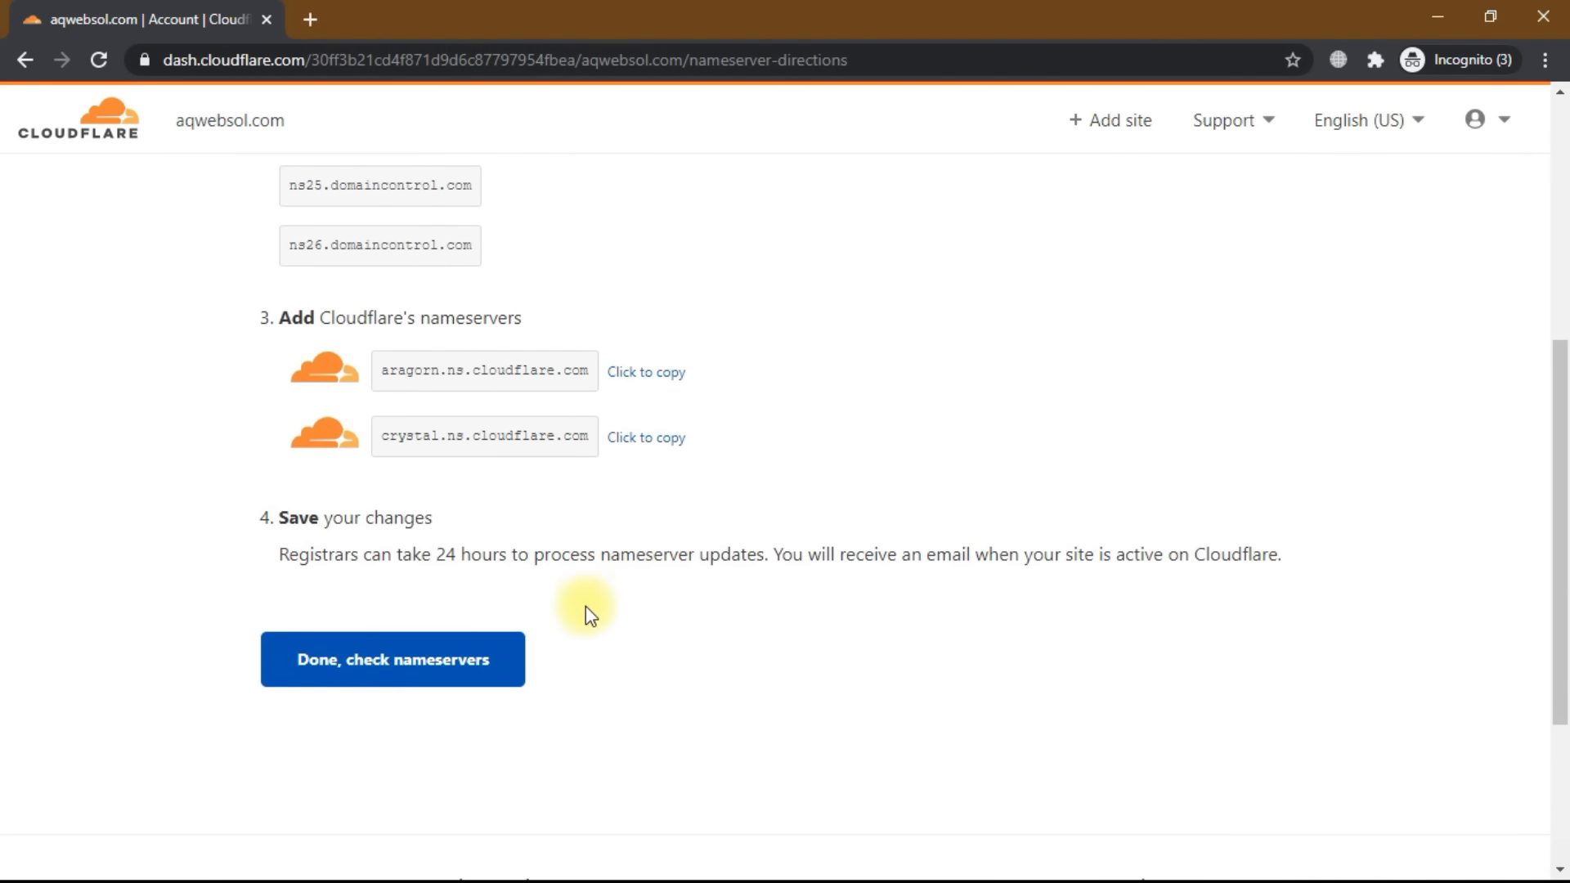
click(452, 673)
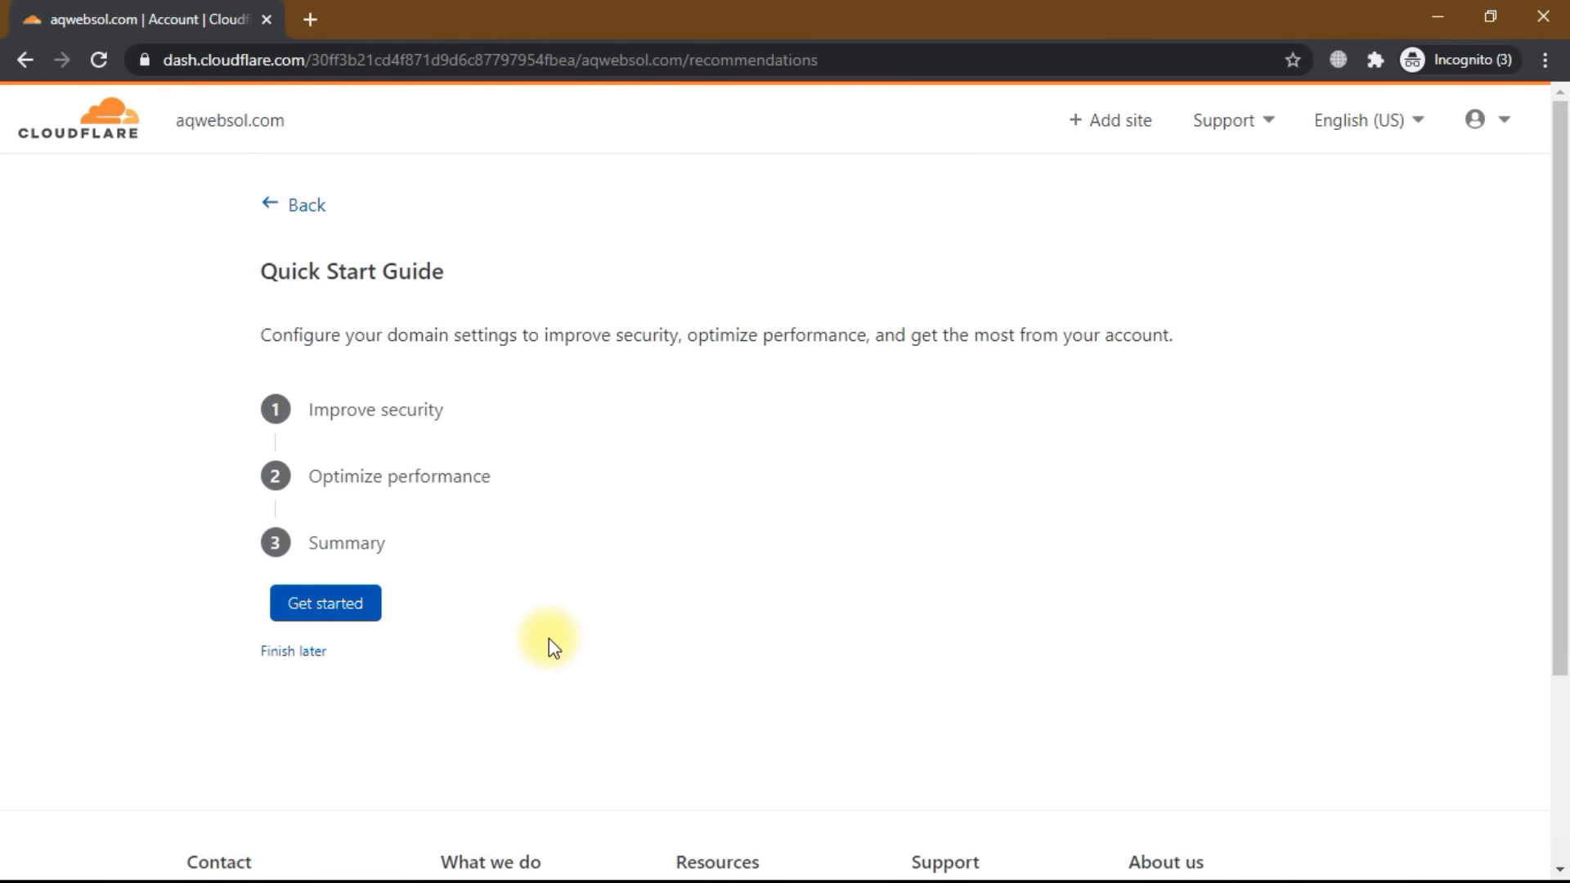
Start the Quick Start Guide and save Automatic HTTPS Rewrites as on
click(353, 605)
scroll(439, 642, down, 1)
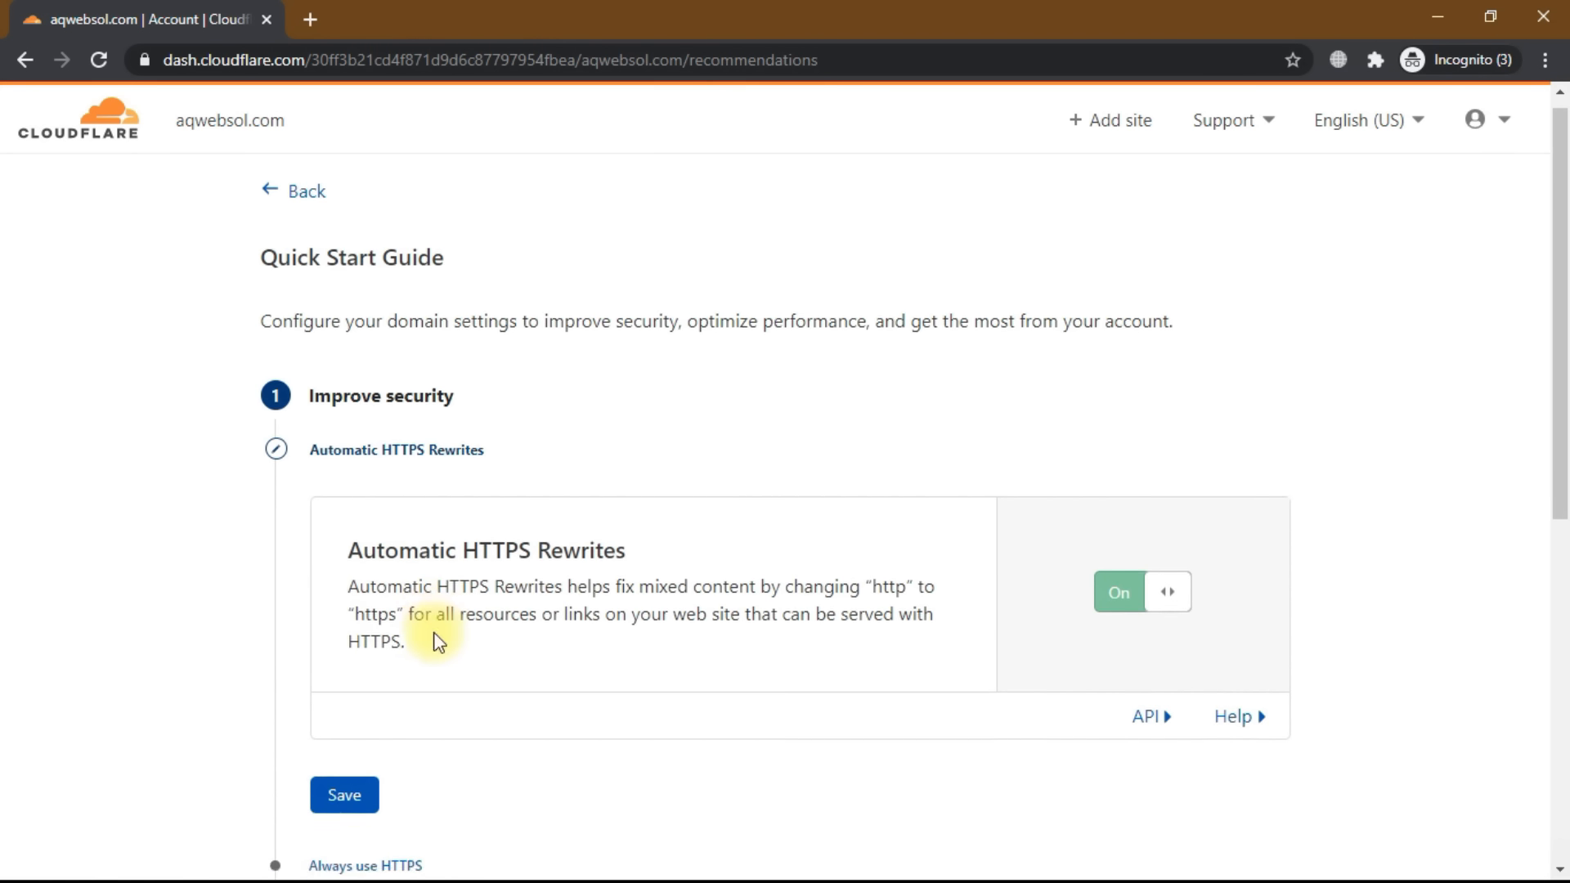
scroll(440, 642, down, 2)
scroll(532, 532, down, 2)
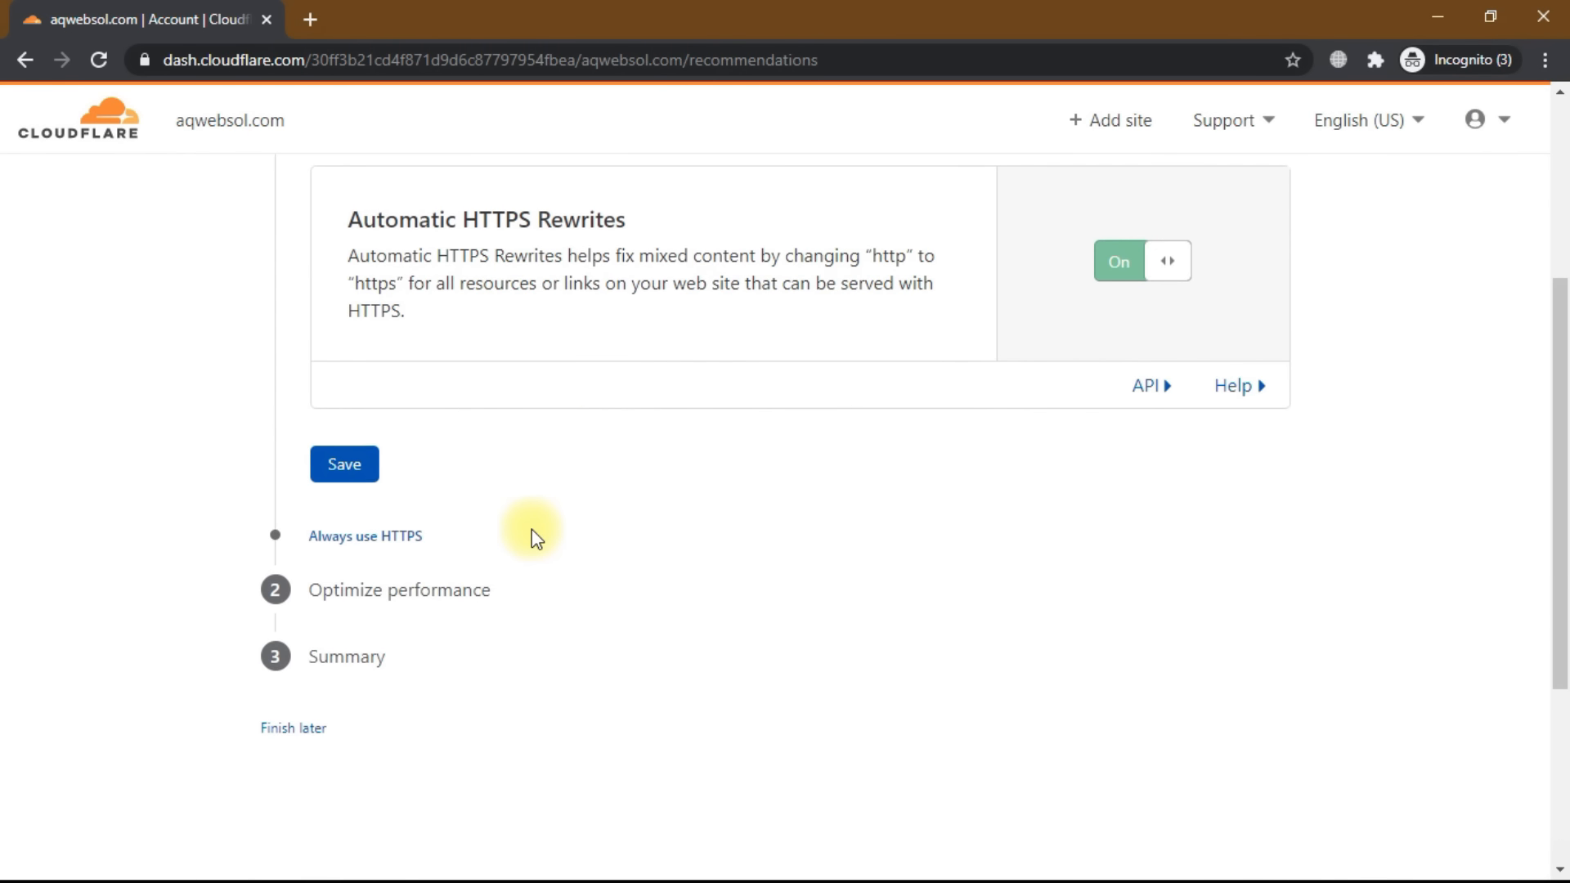
click(348, 514)
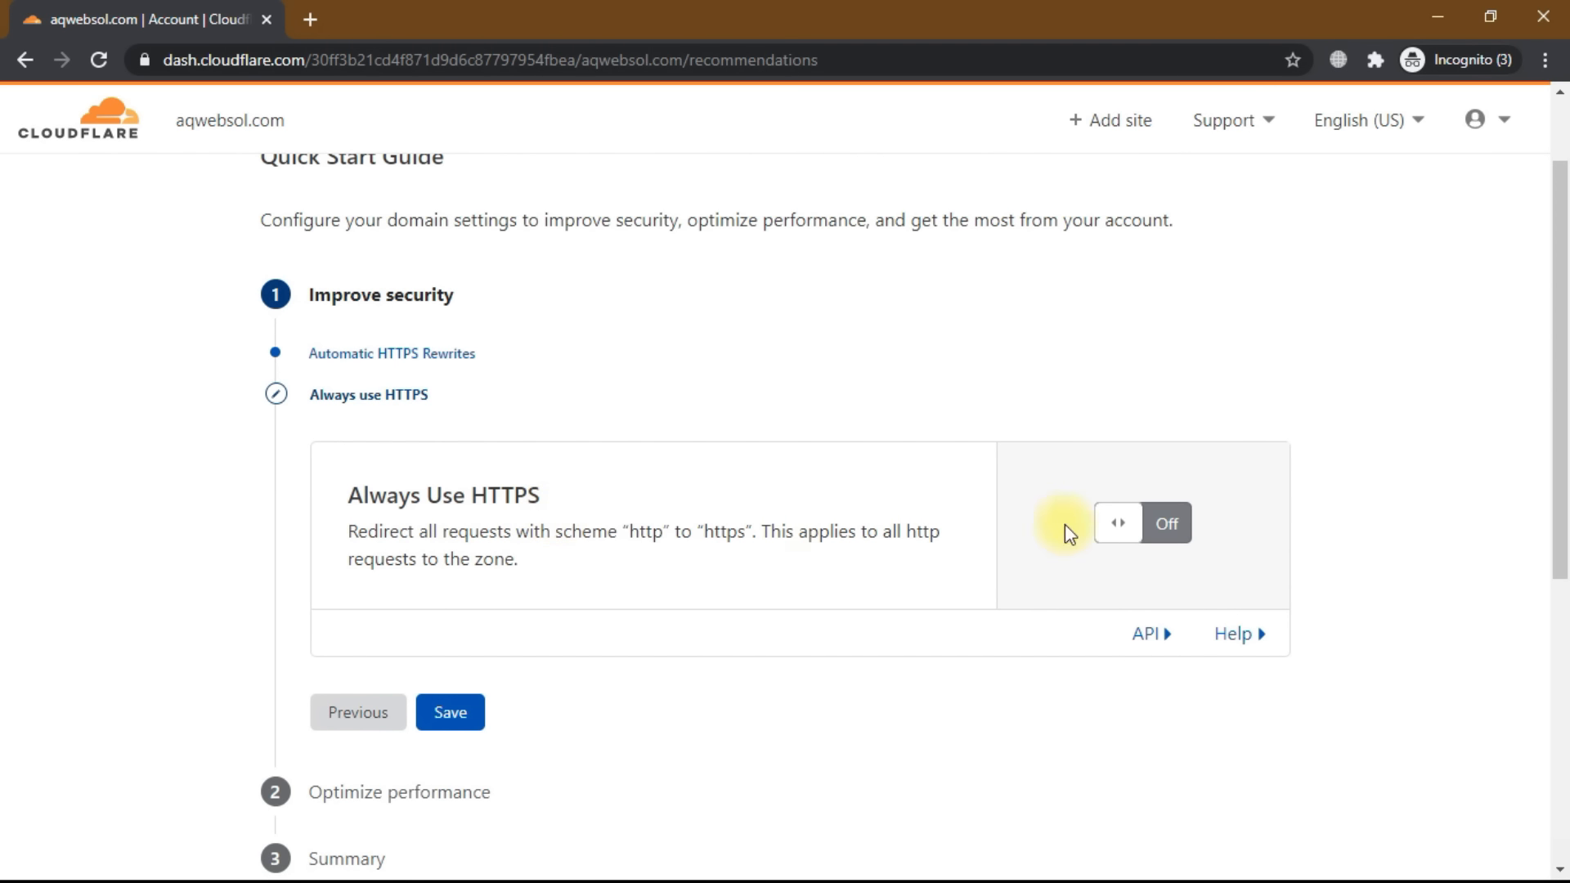
Turn on Always Use HTTPS in the security section of the guide and save it
click(1153, 544)
scroll(435, 661, down, 1)
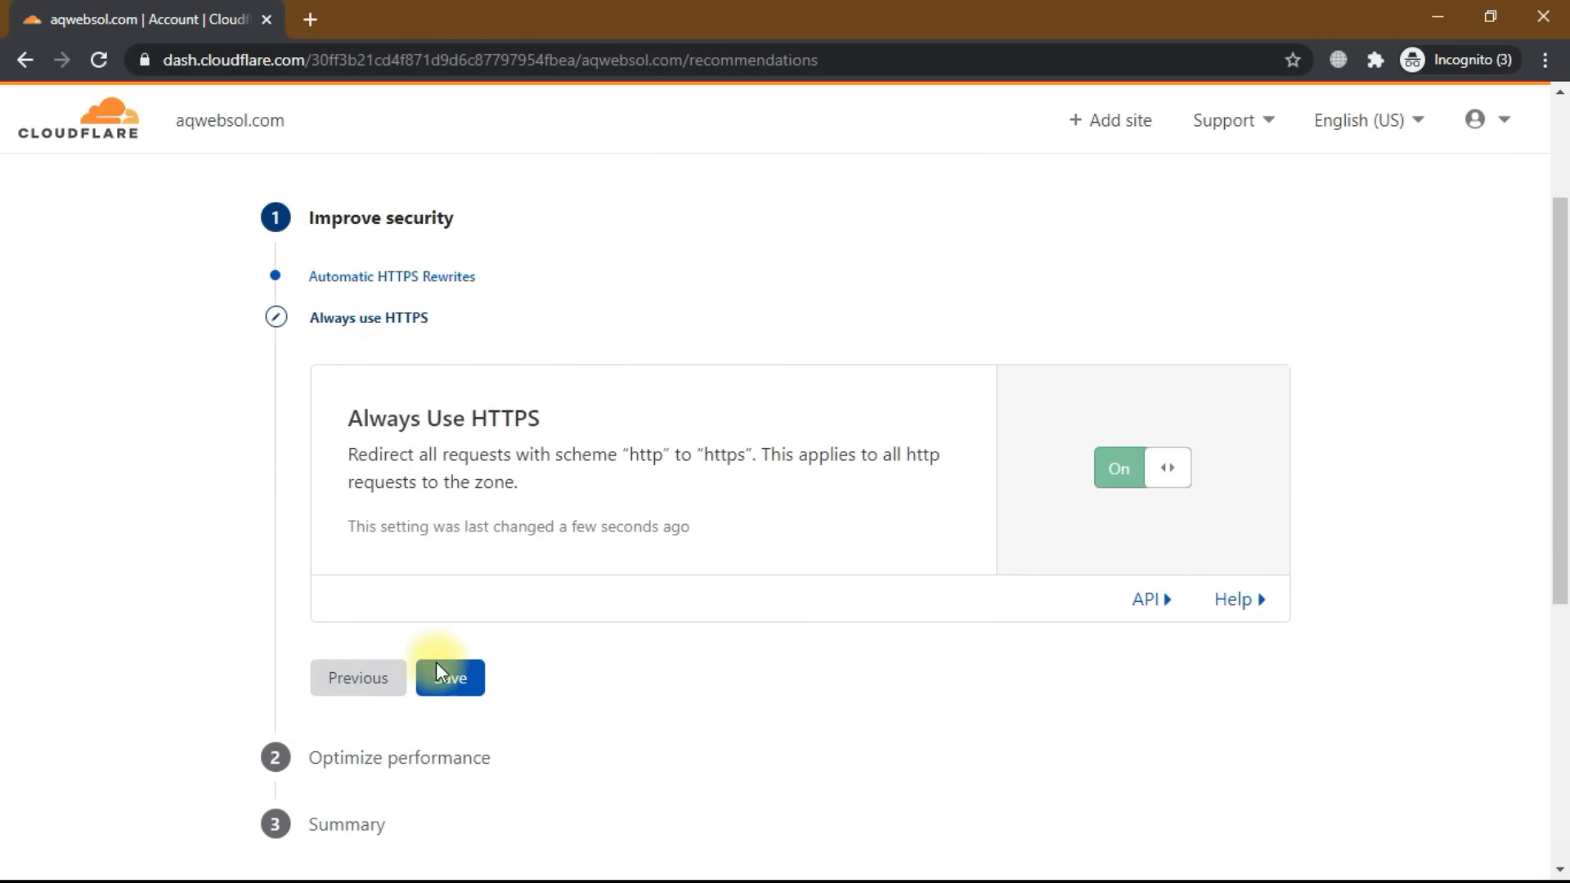
click(462, 679)
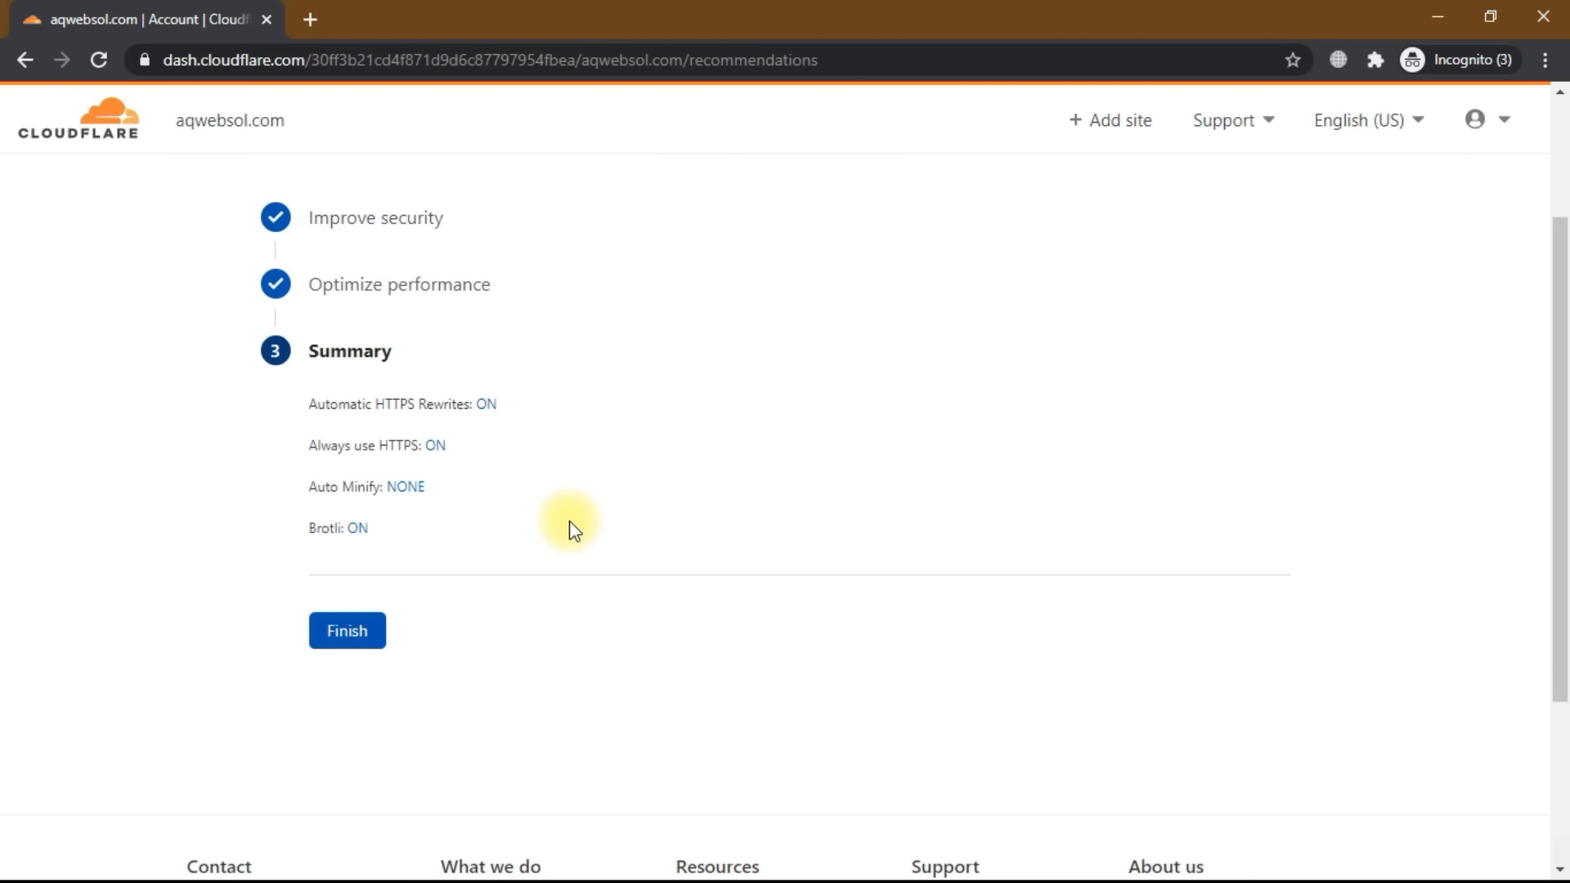
Finish the Quick Start Guide and request a nameserver check from the aqwebsol.com overview
click(342, 651)
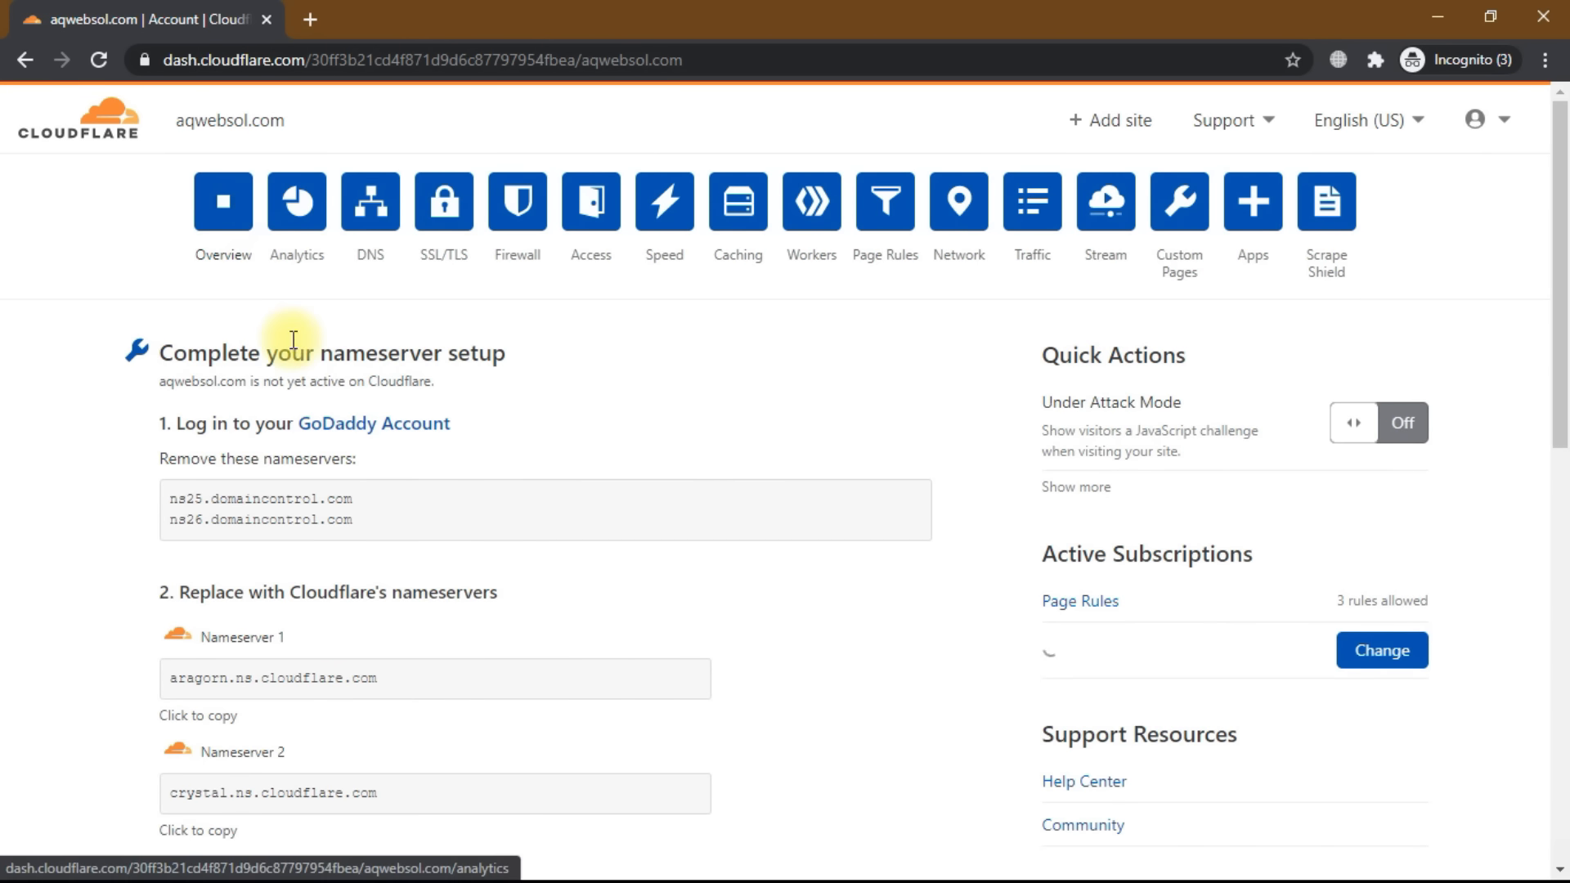
scroll(386, 340, down, 8)
scroll(438, 403, up, 1)
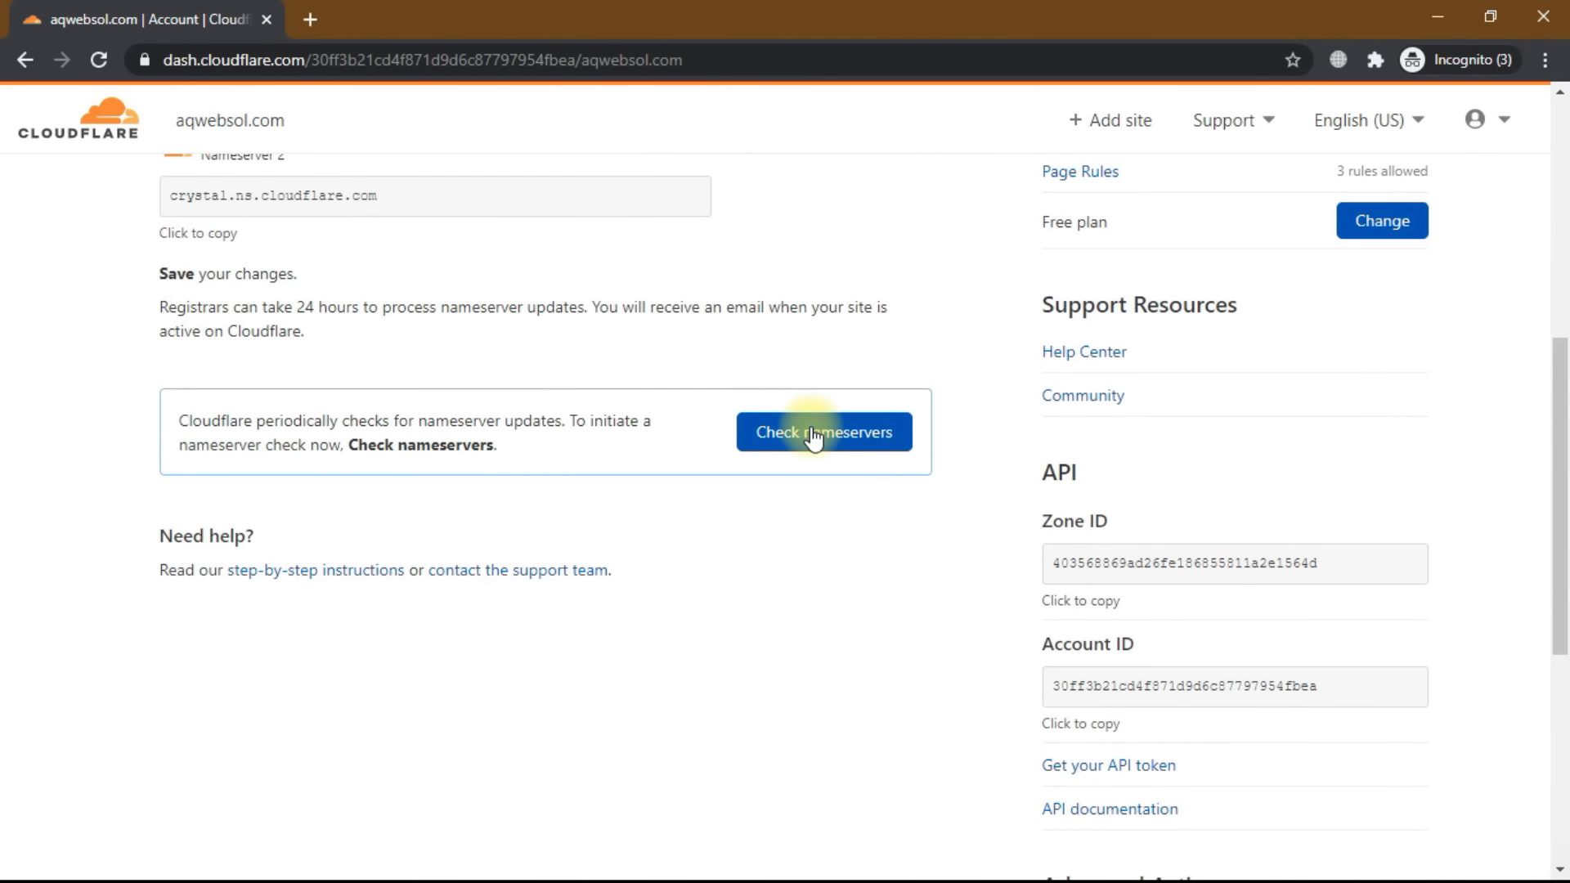
click(815, 437)
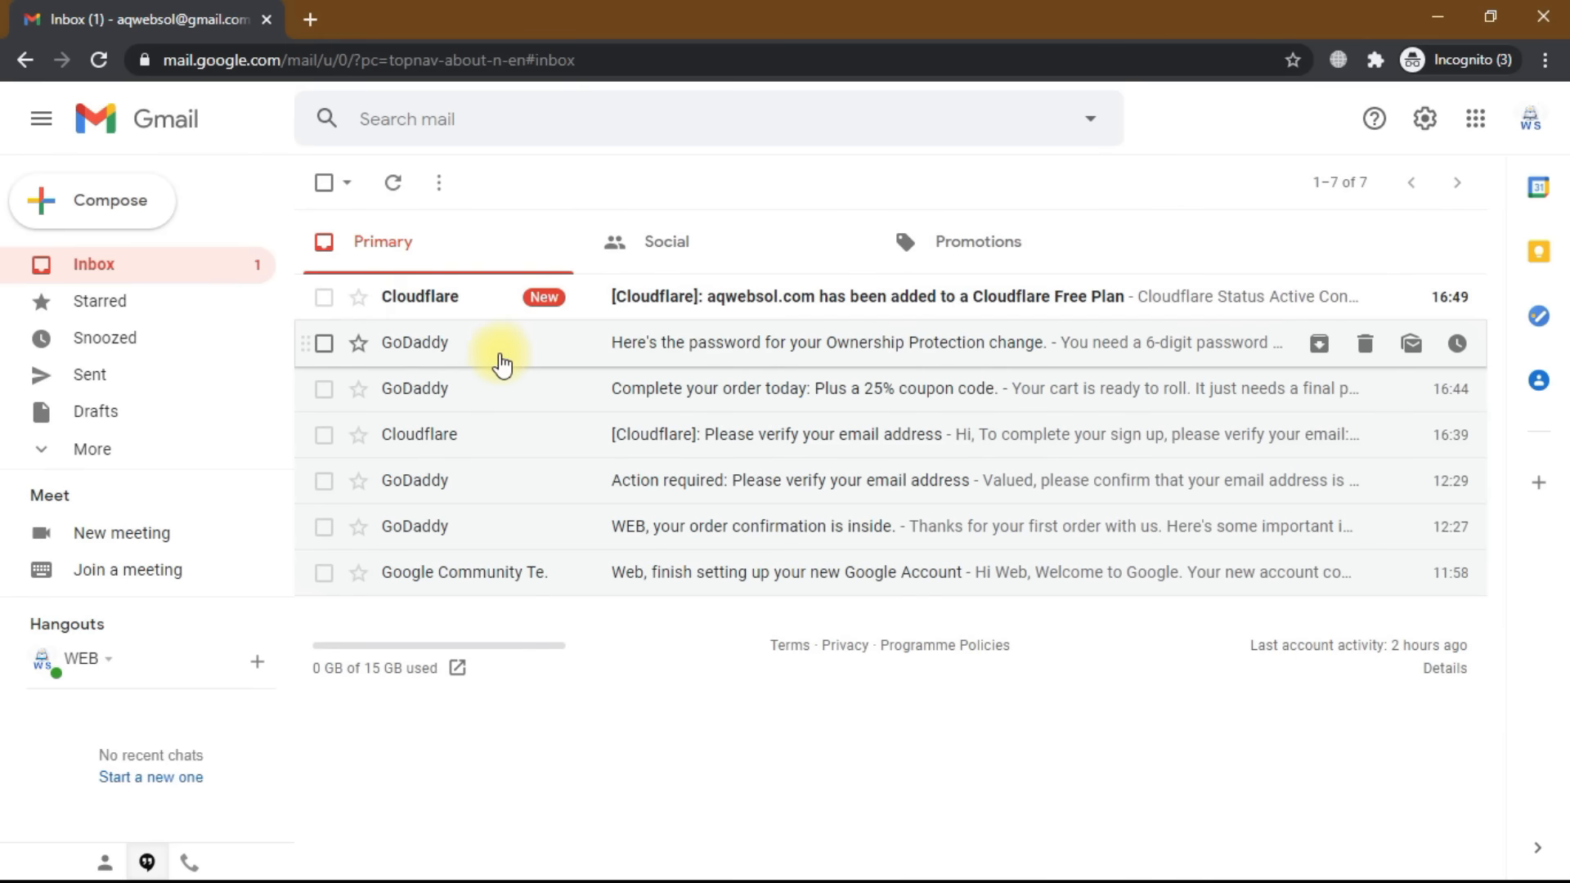
click(659, 298)
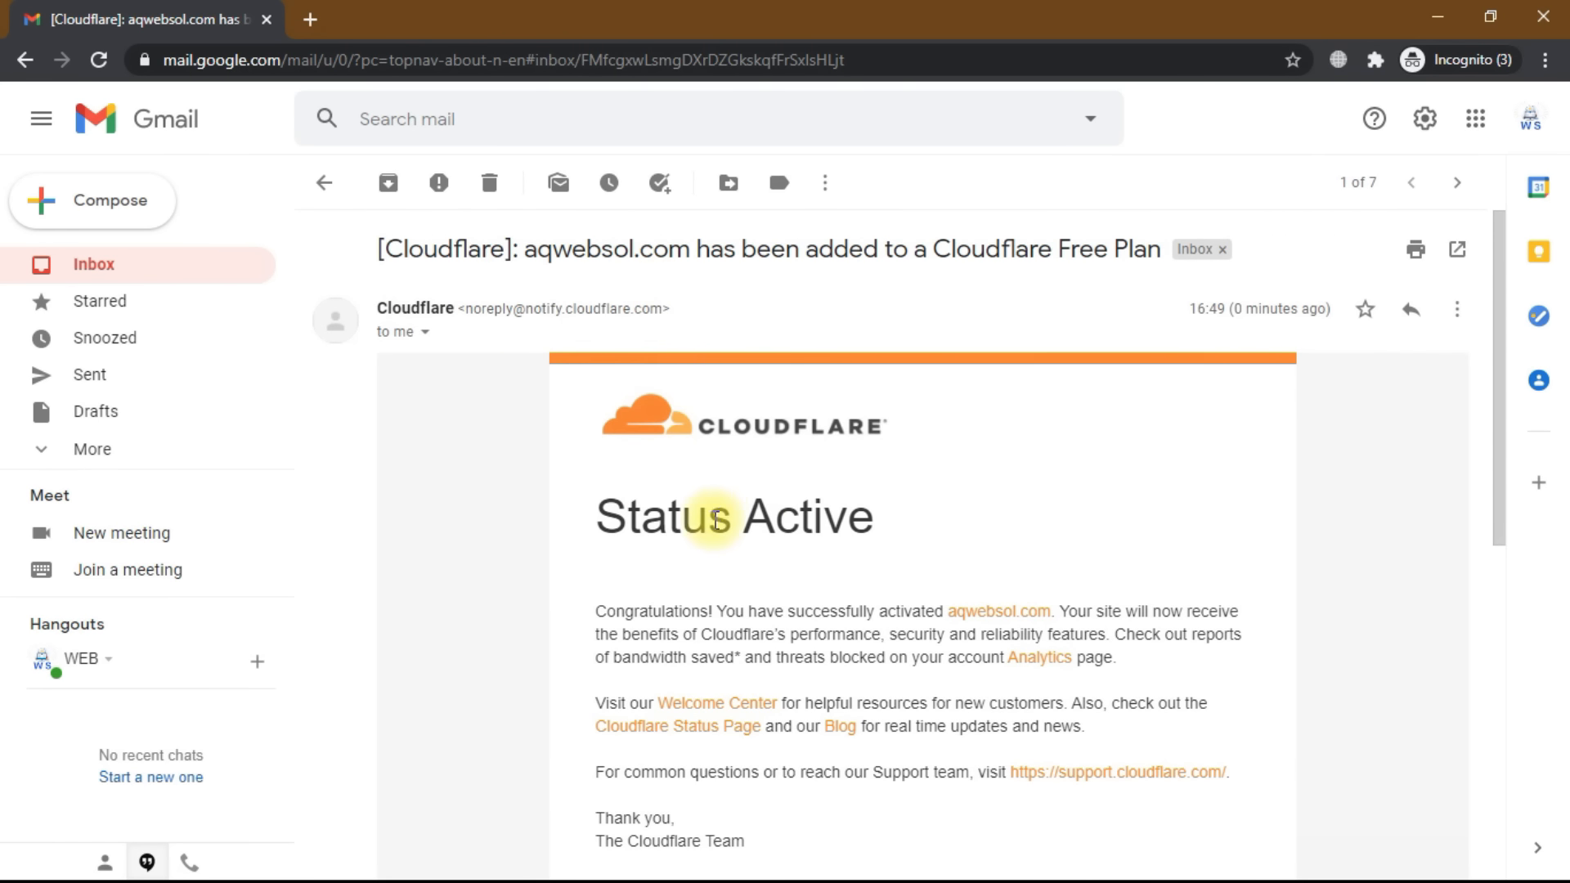
scroll(713, 520, down, 2)
scroll(713, 520, down, 2)
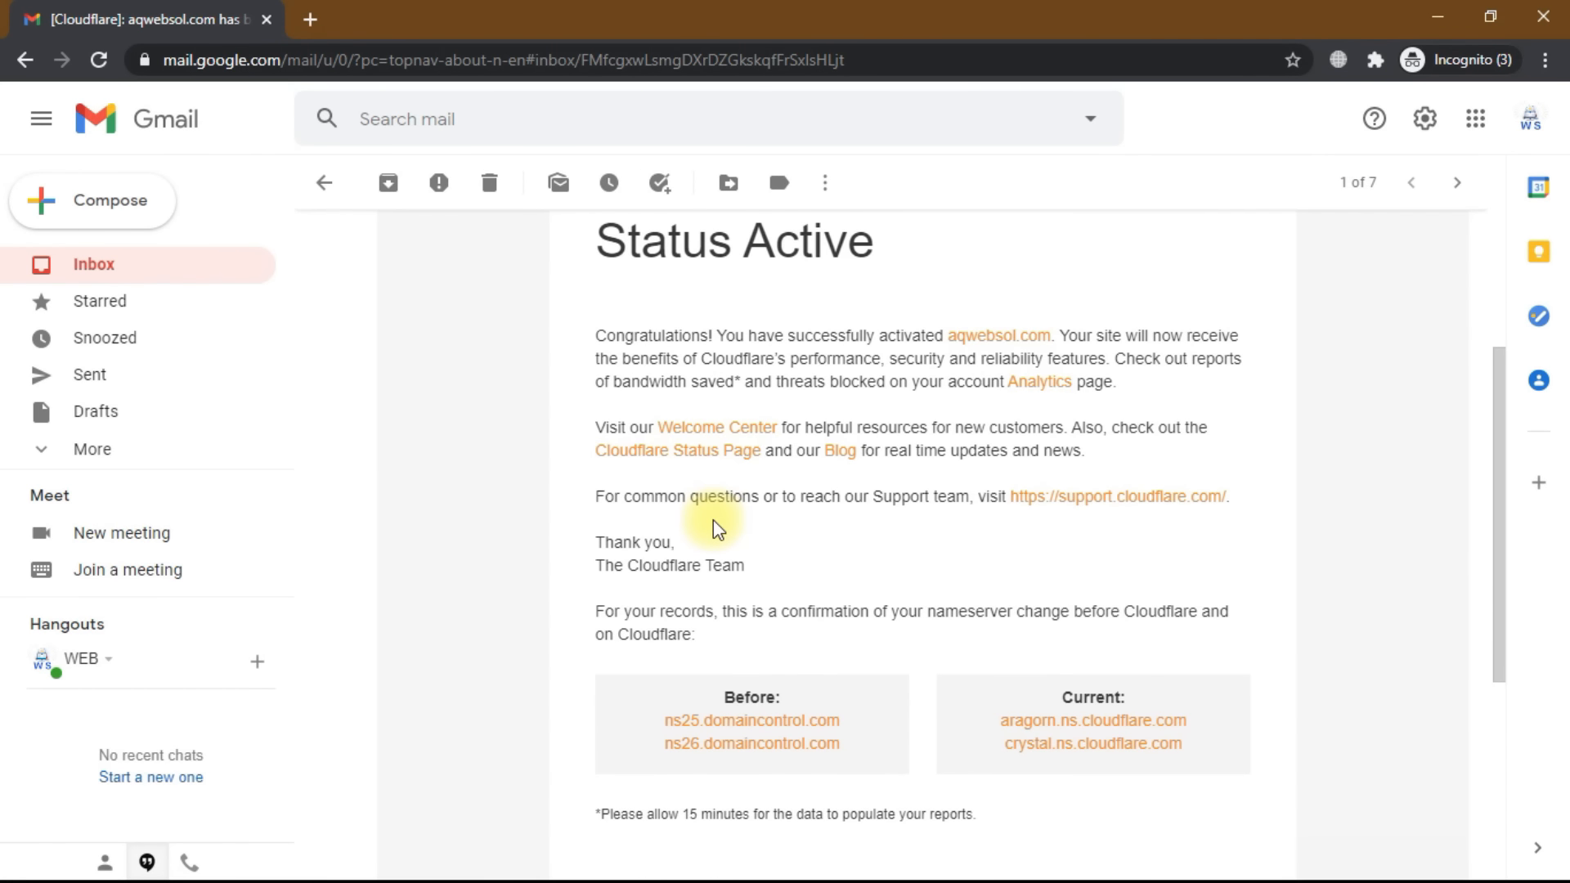
scroll(715, 520, down, 2)
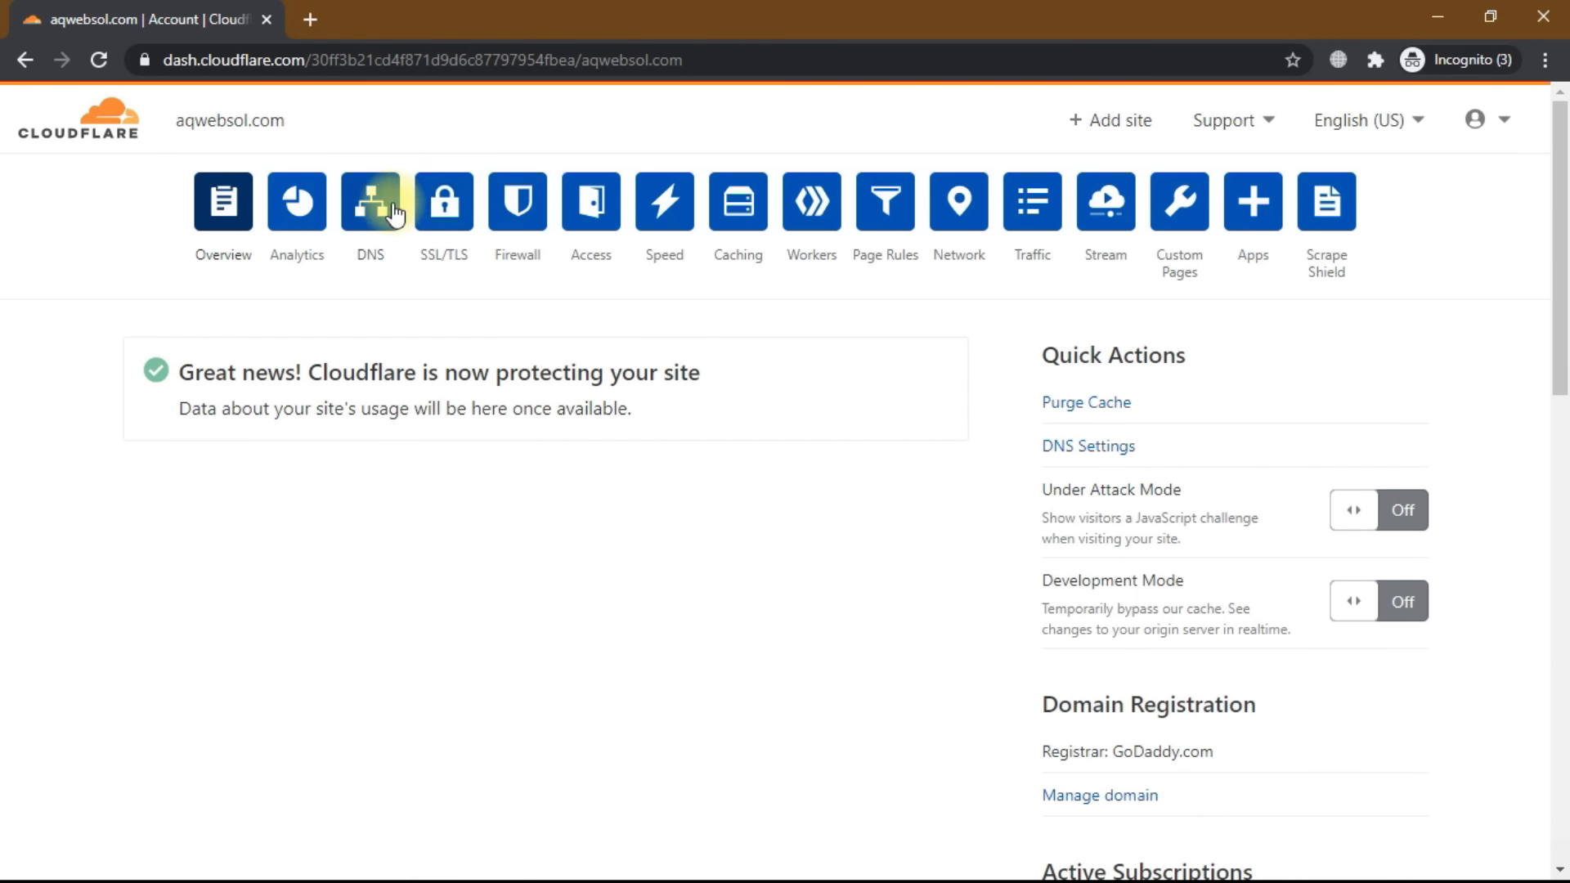
Open the SSL/TLS settings for aqwebsol.com in Cloudflare and turn on the SSL/TLS Recommender
click(444, 203)
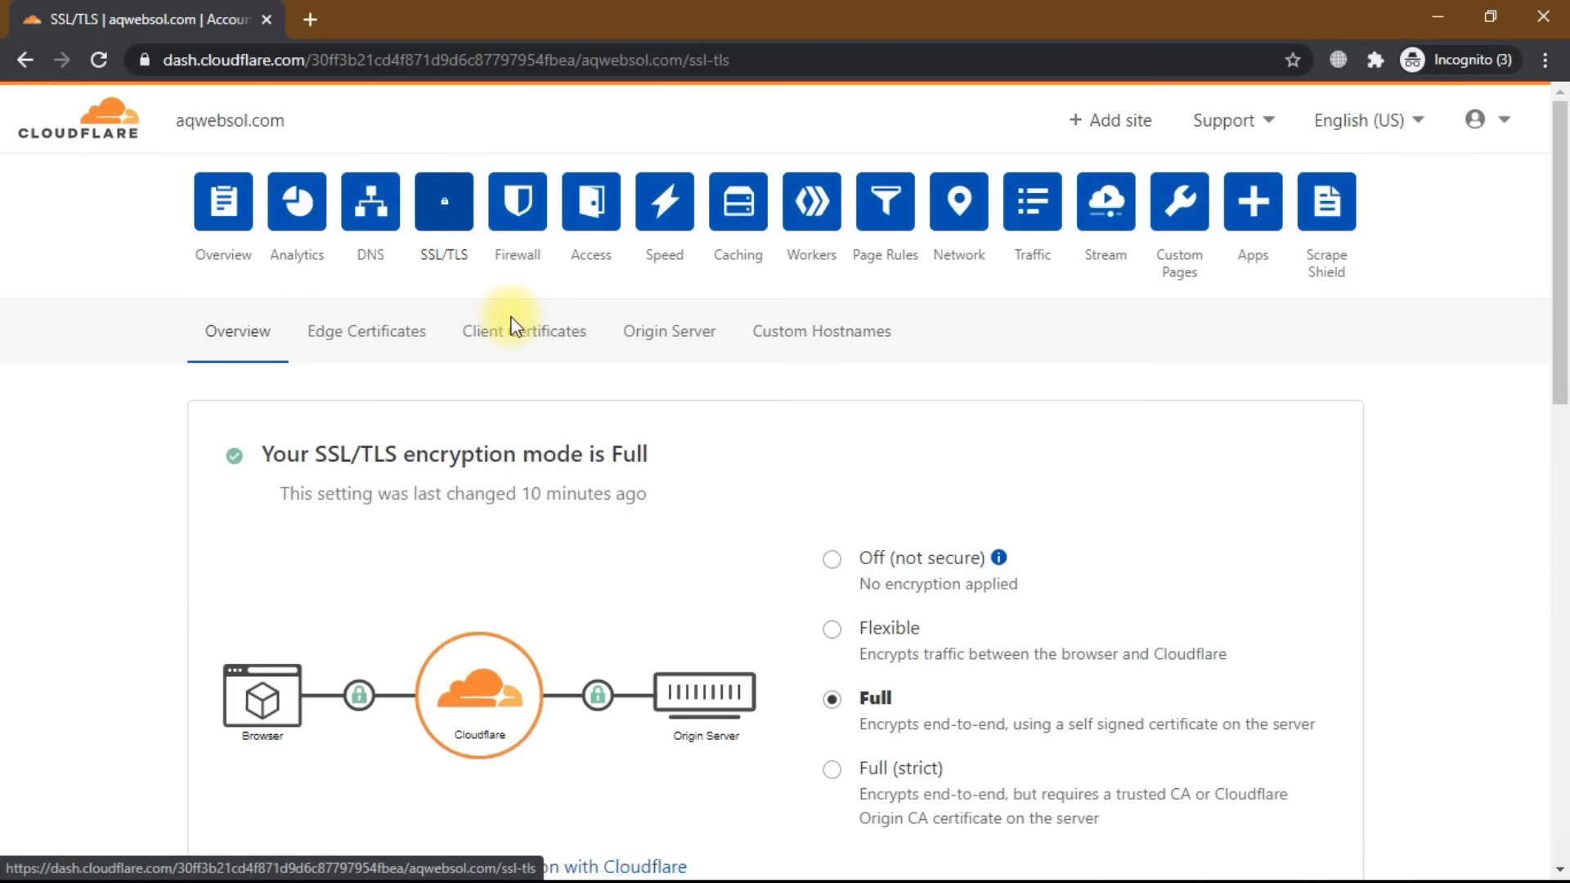
scroll(543, 523, down, 3)
scroll(548, 518, down, 2)
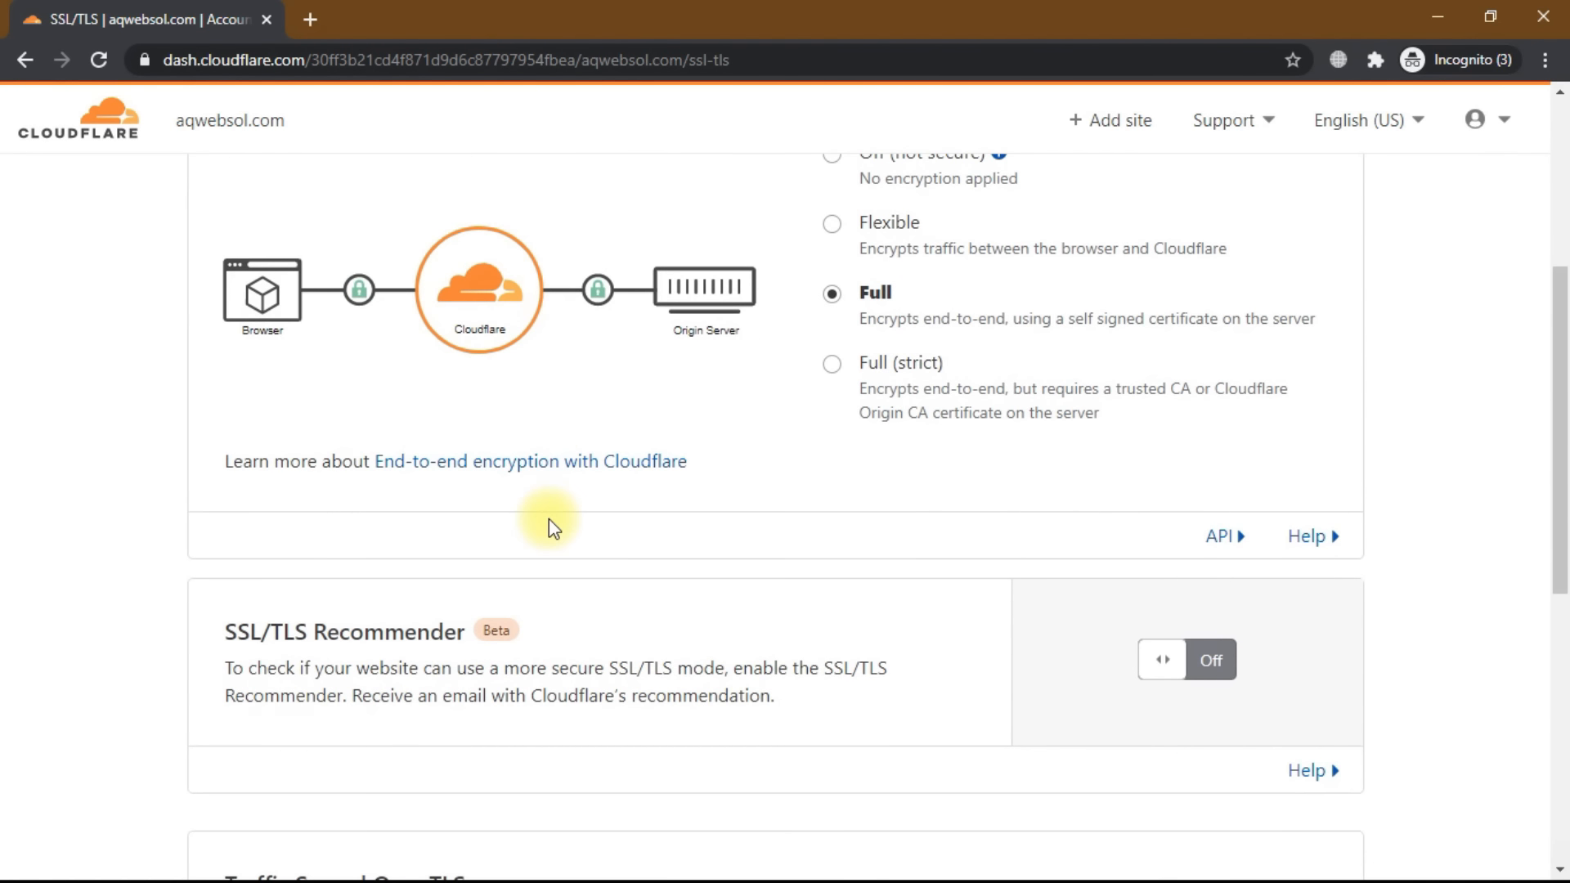
click(1217, 671)
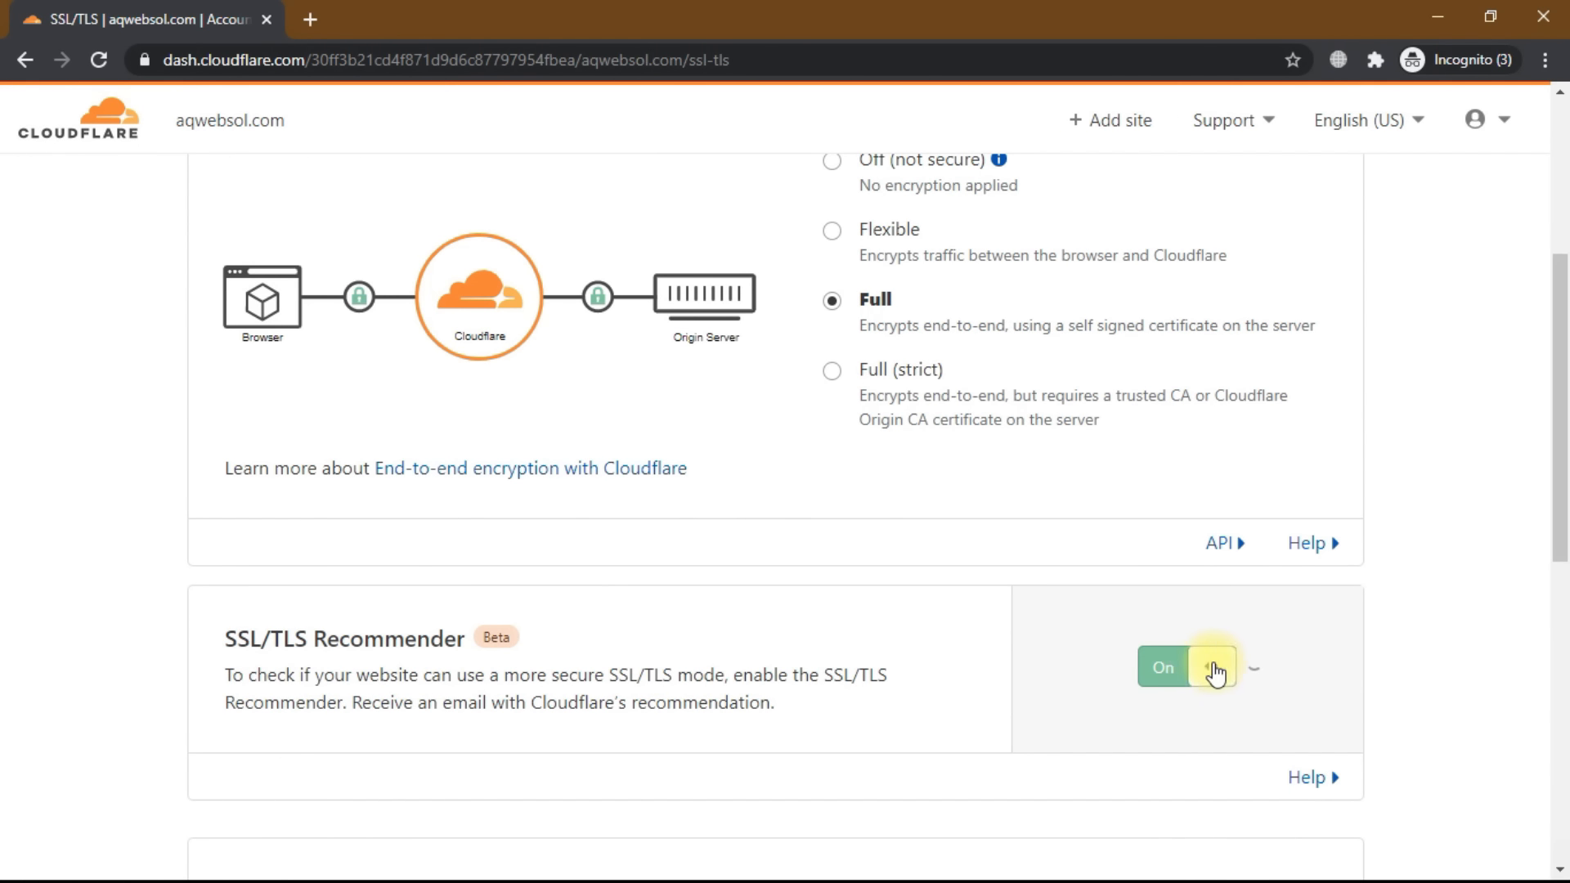
Create an origin certificate with a Cloudflare-generated RSA key for *.aqwebsol.com and aqwebsol.com, valid for 15 years
scroll(1039, 664, up, 5)
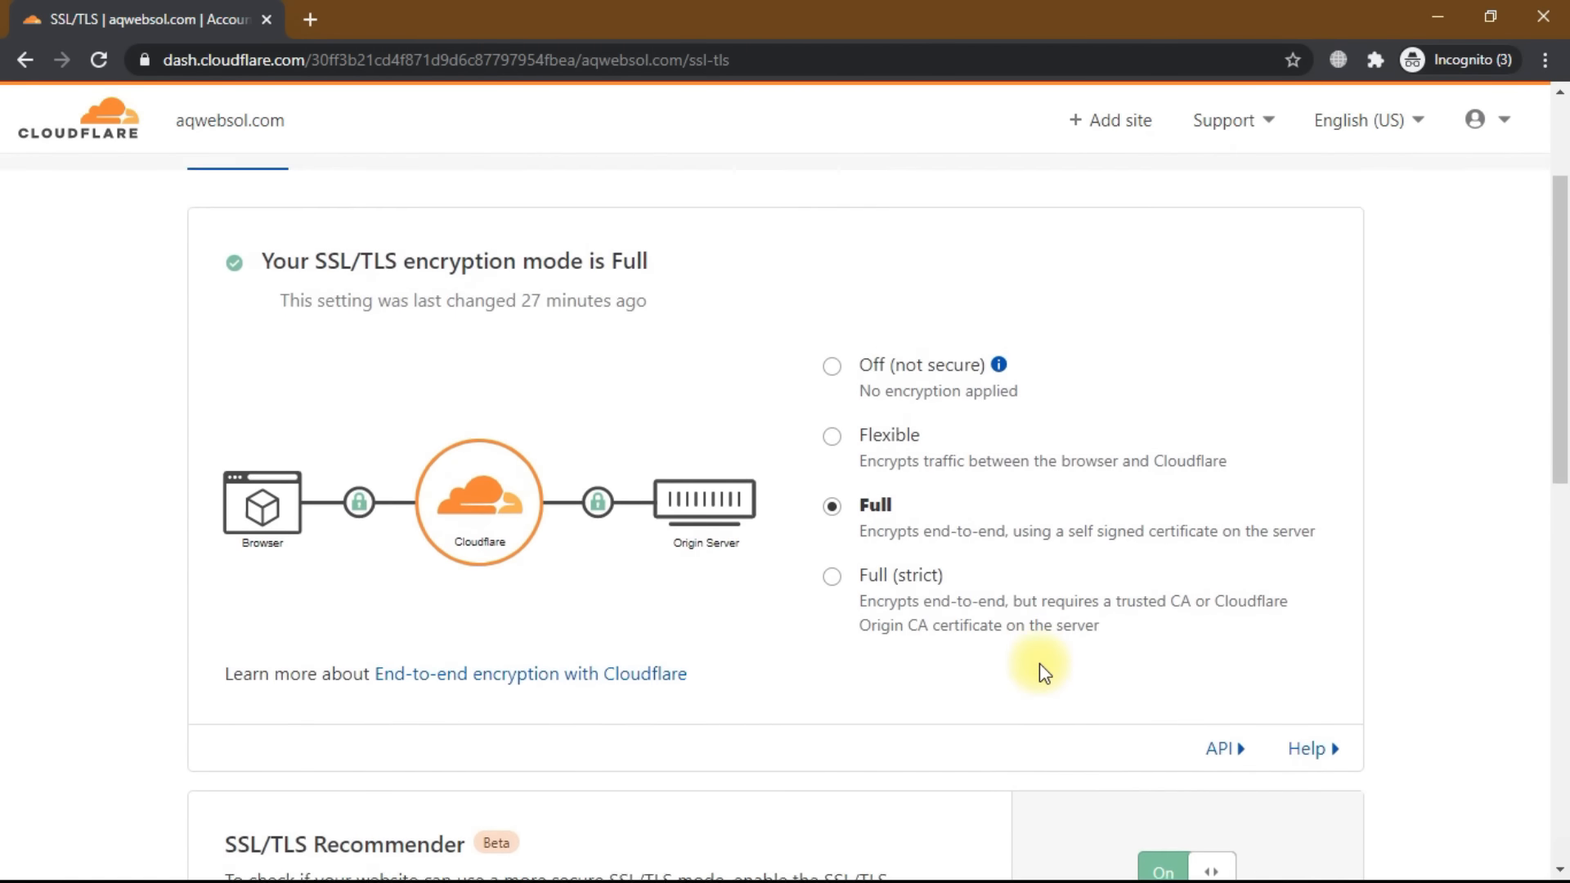
click(673, 345)
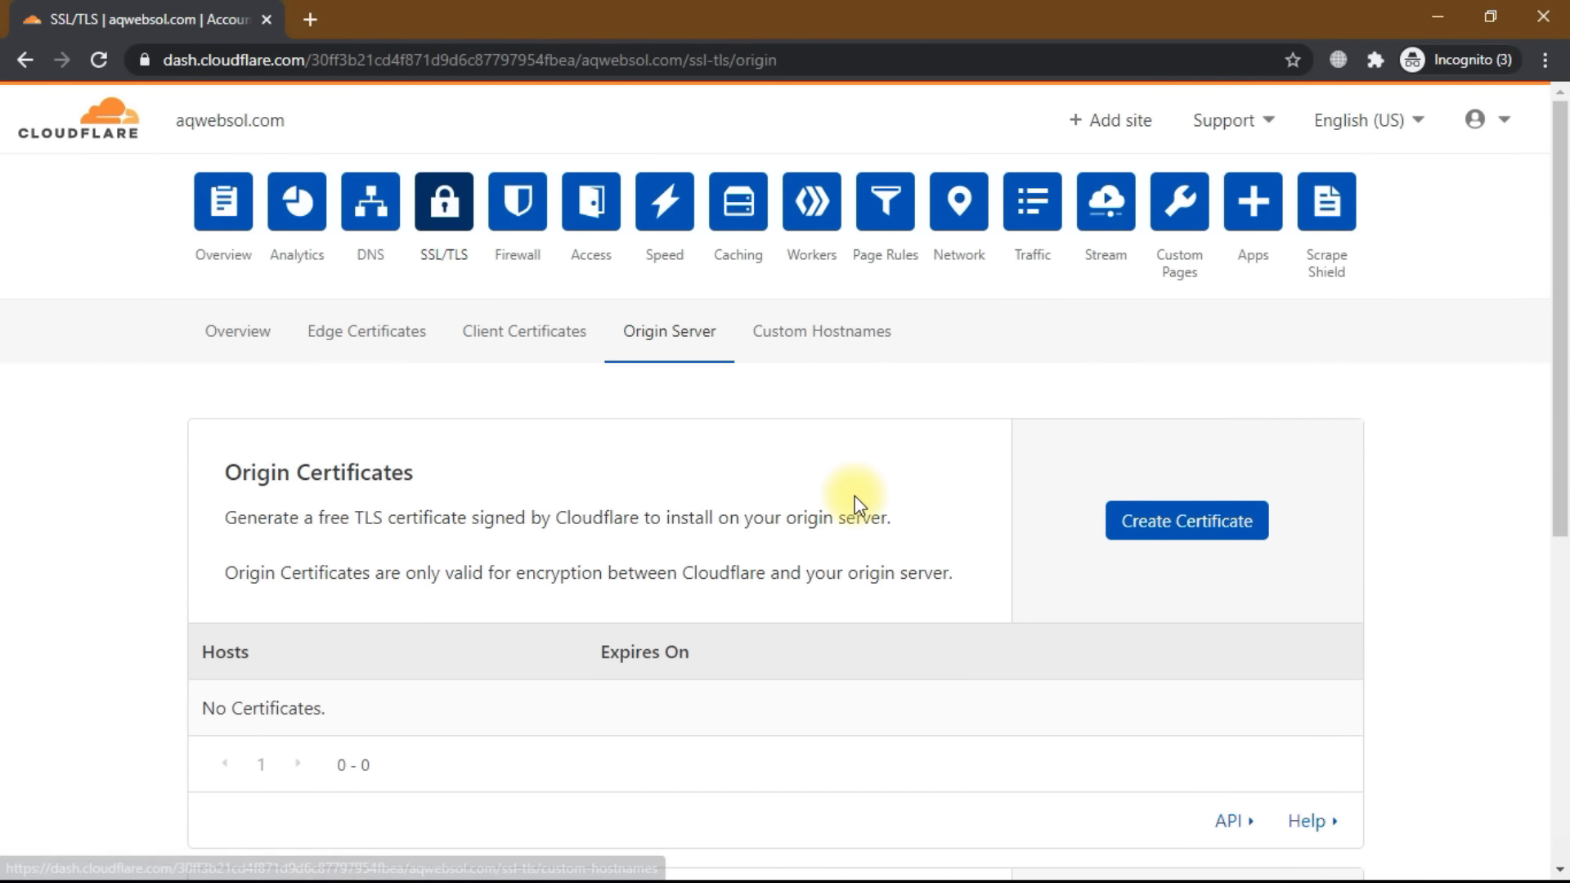
scroll(883, 491, down, 1)
click(1161, 489)
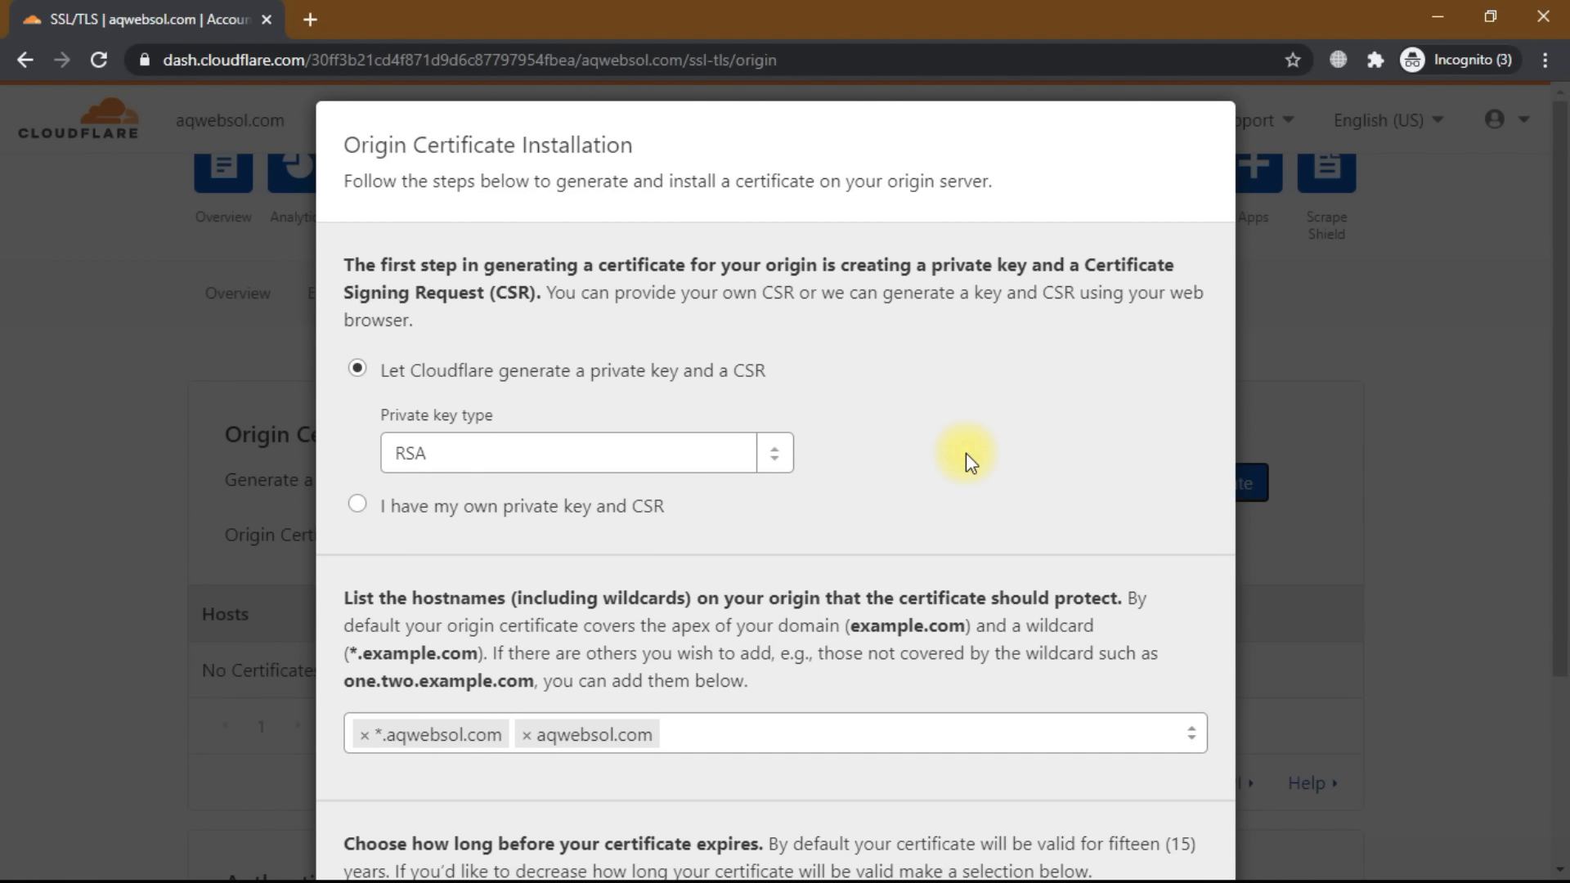
scroll(965, 453, down, 3)
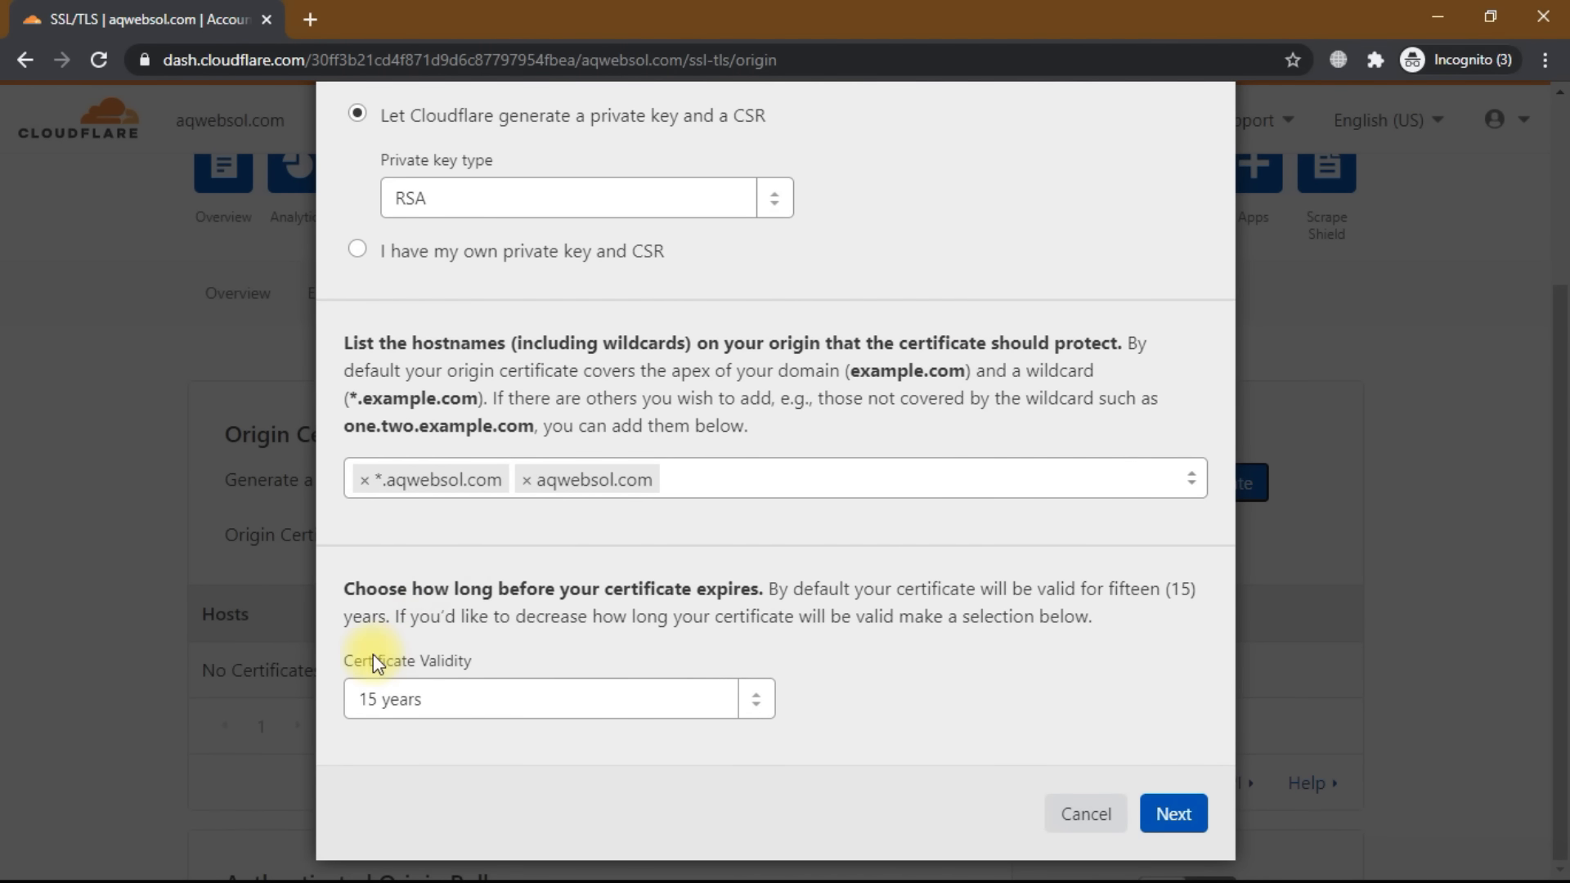
click(1169, 812)
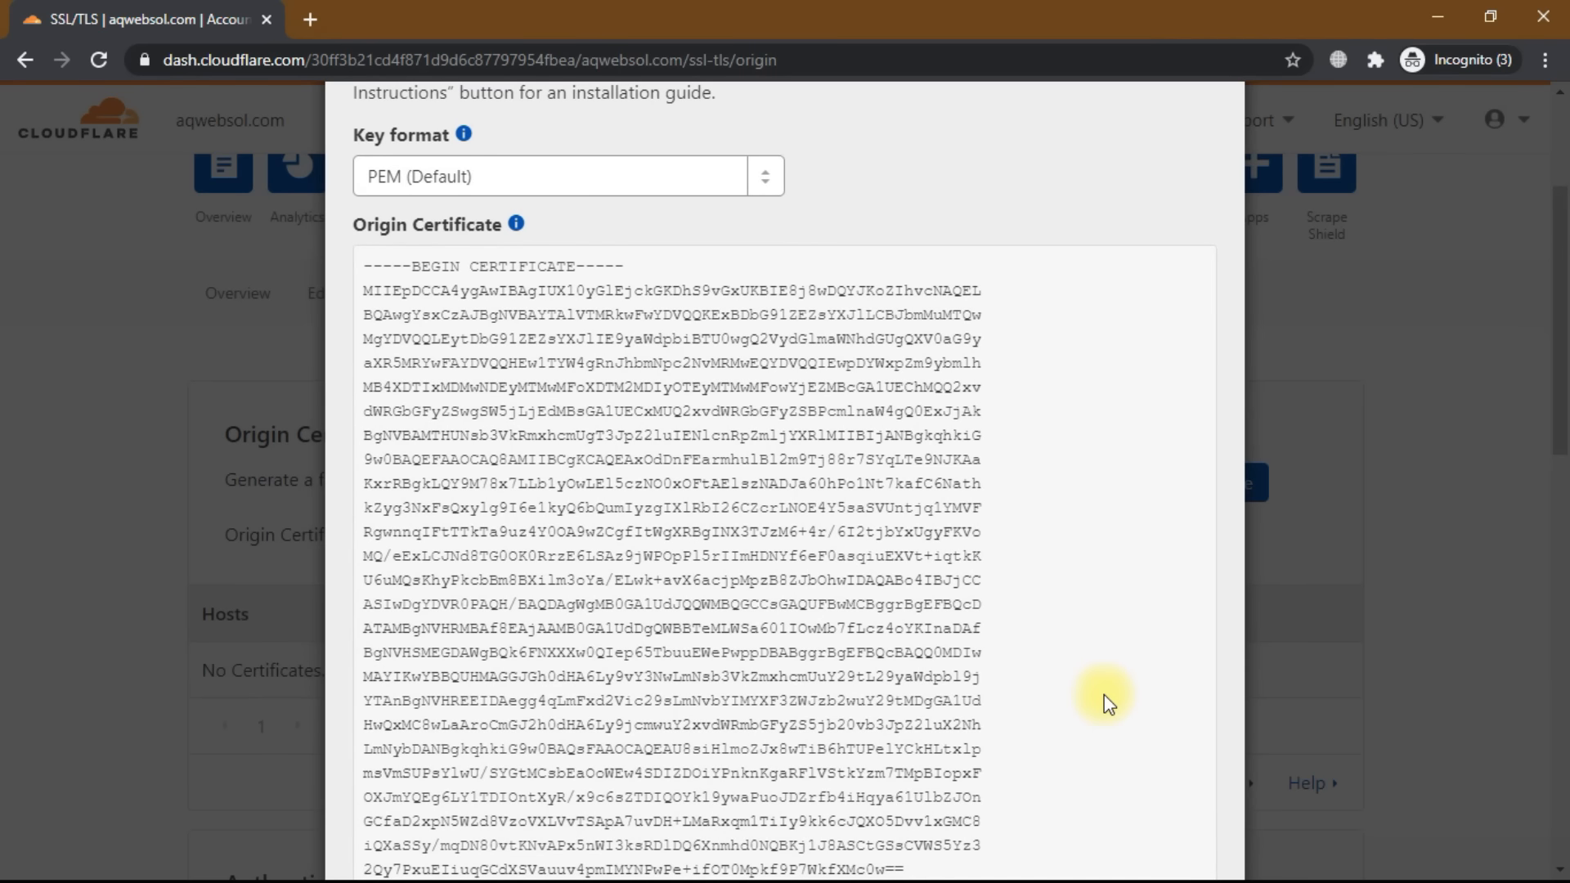
Copy the full PEM origin certificate text, including its BEGIN and END CERTIFICATE lines
scroll(1024, 722, up, 1)
drag(366, 303, 617, 665)
right_click(586, 512)
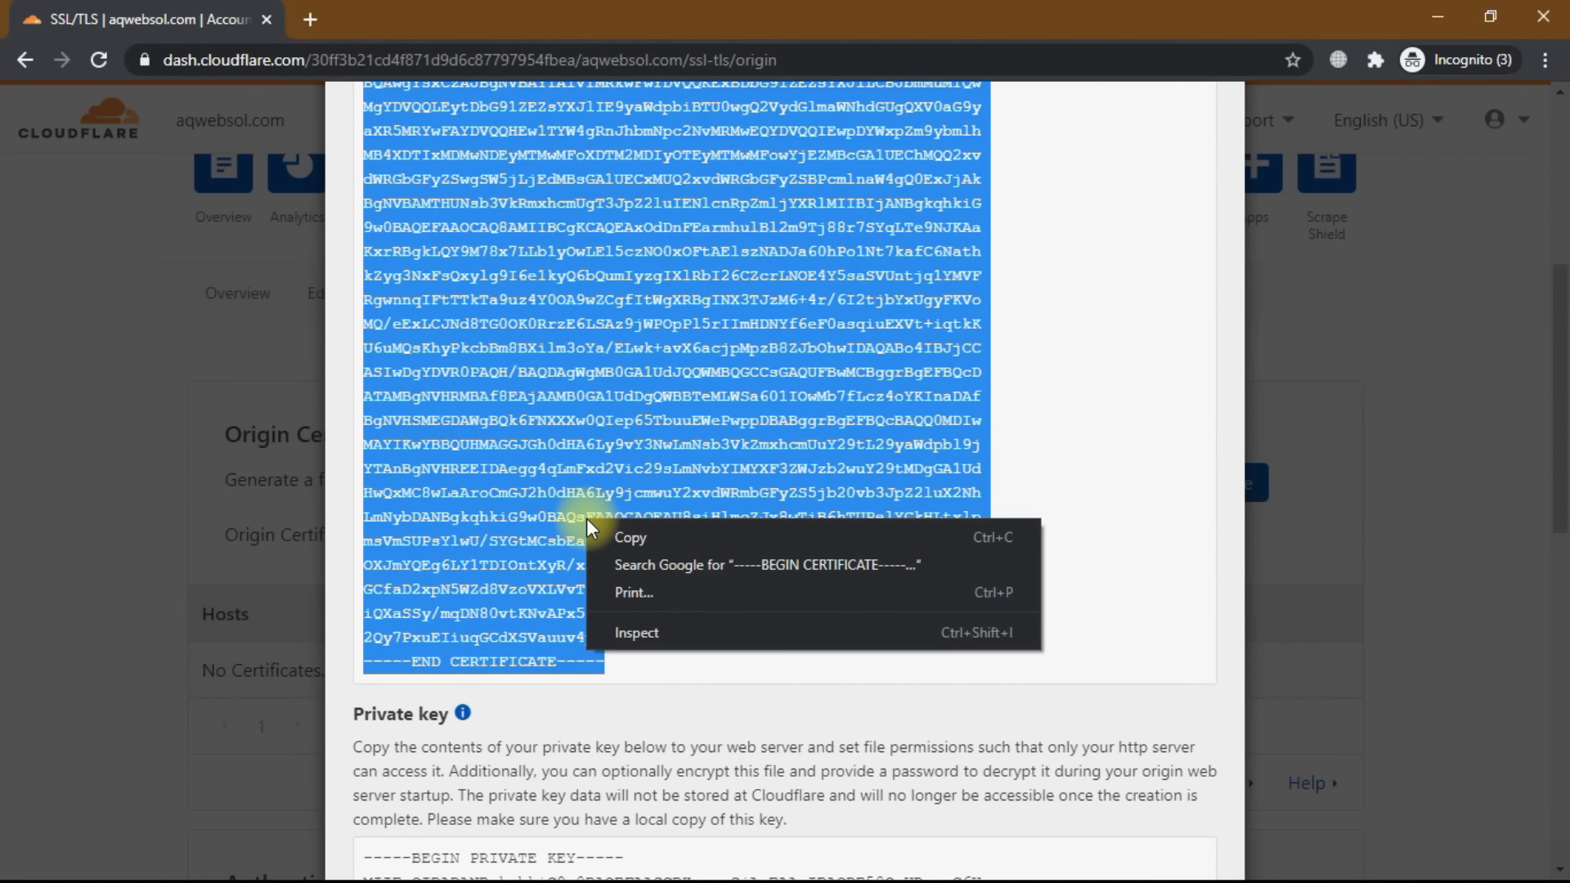
click(617, 536)
Switch to GoDaddy's product list and open management of the Economy Linux Hosting with cPanel for aqwebsol.com
scroll(707, 470, up, 1)
scroll(707, 471, up, 3)
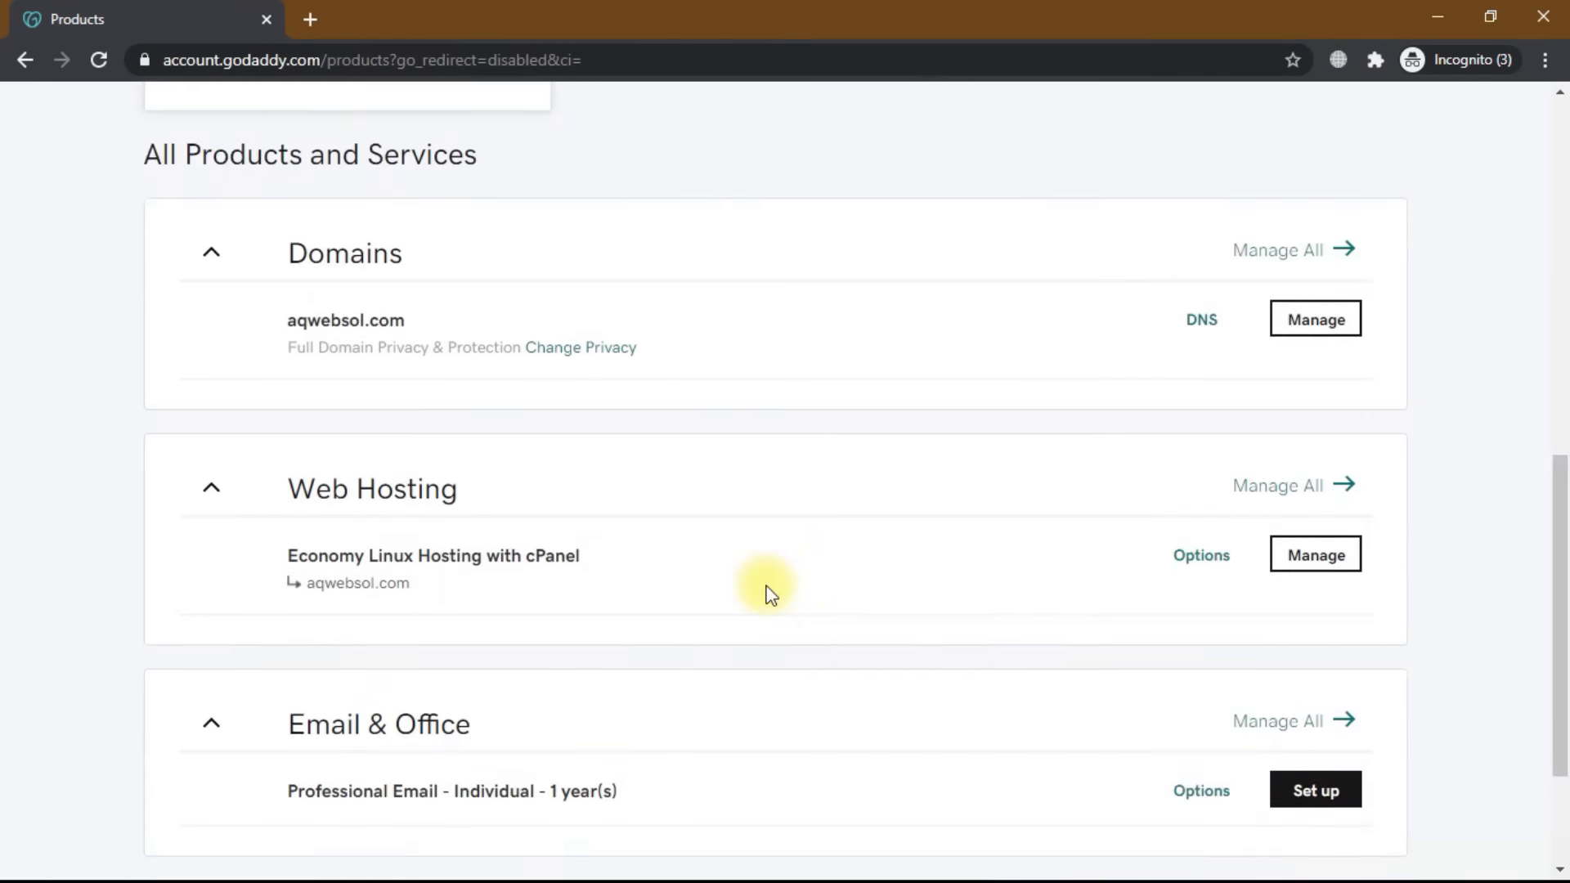
scroll(767, 592, down, 1)
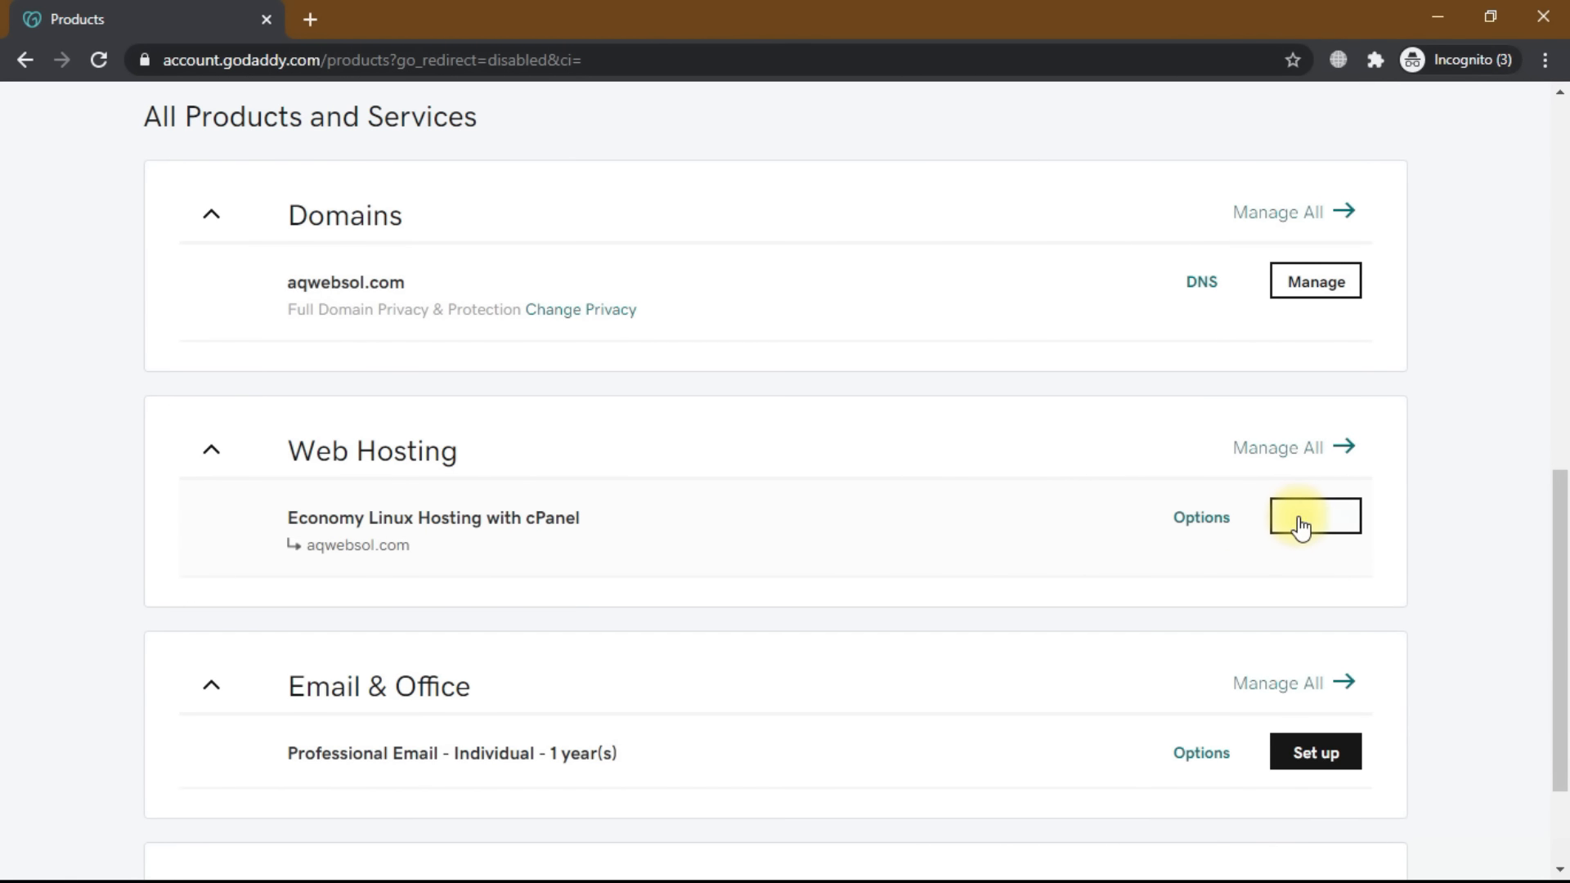
click(1039, 497)
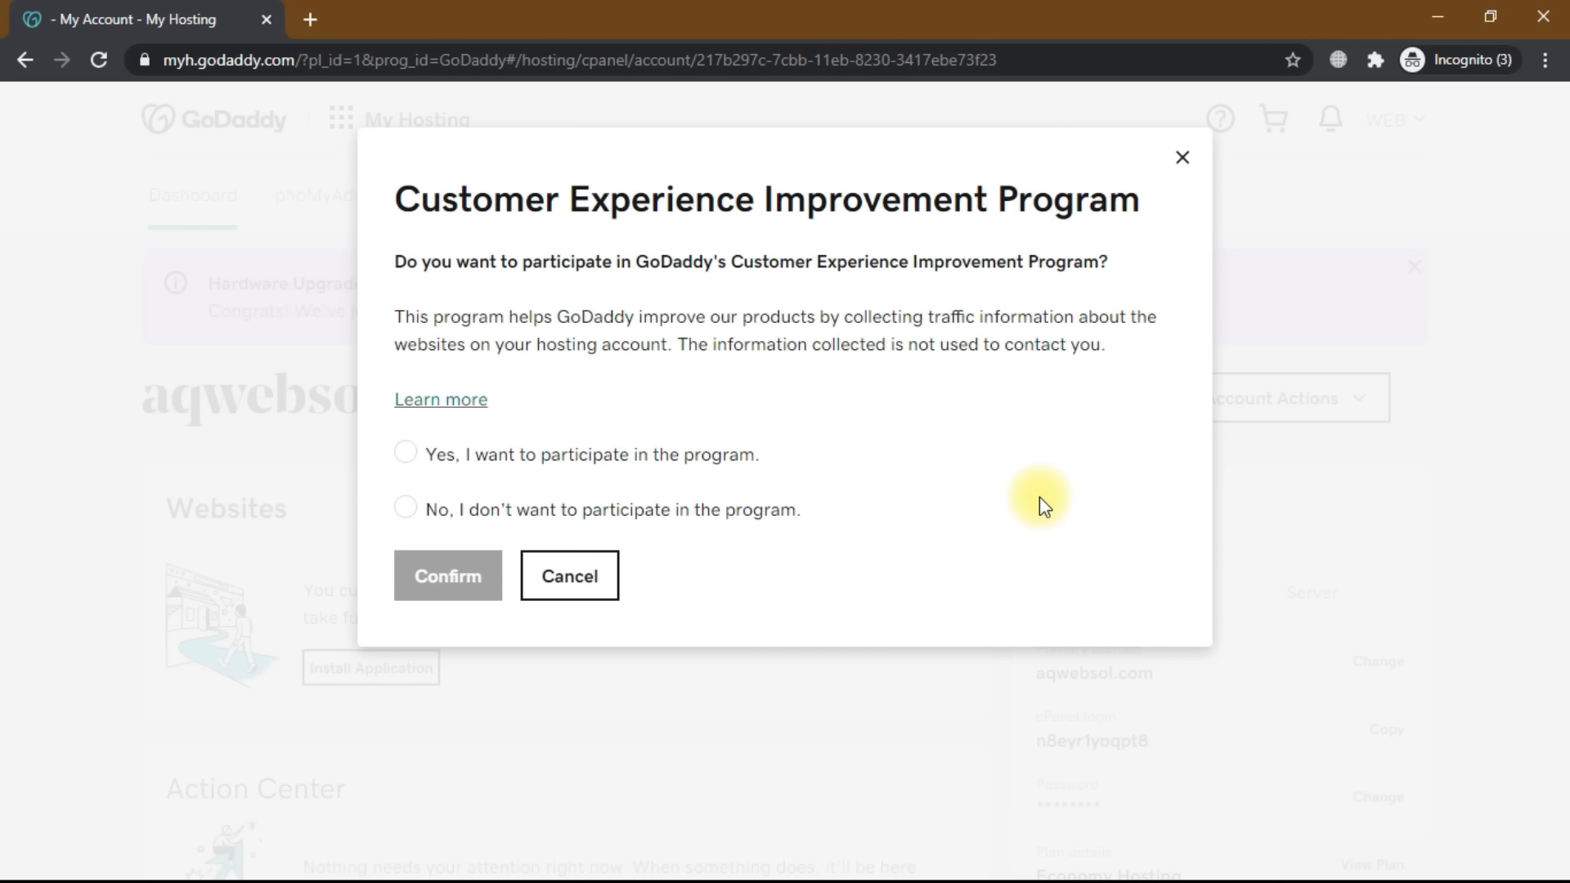
Decline the Customer Experience Improvement Program and open the cPanel administration for aqwebsol.com
click(564, 513)
click(450, 573)
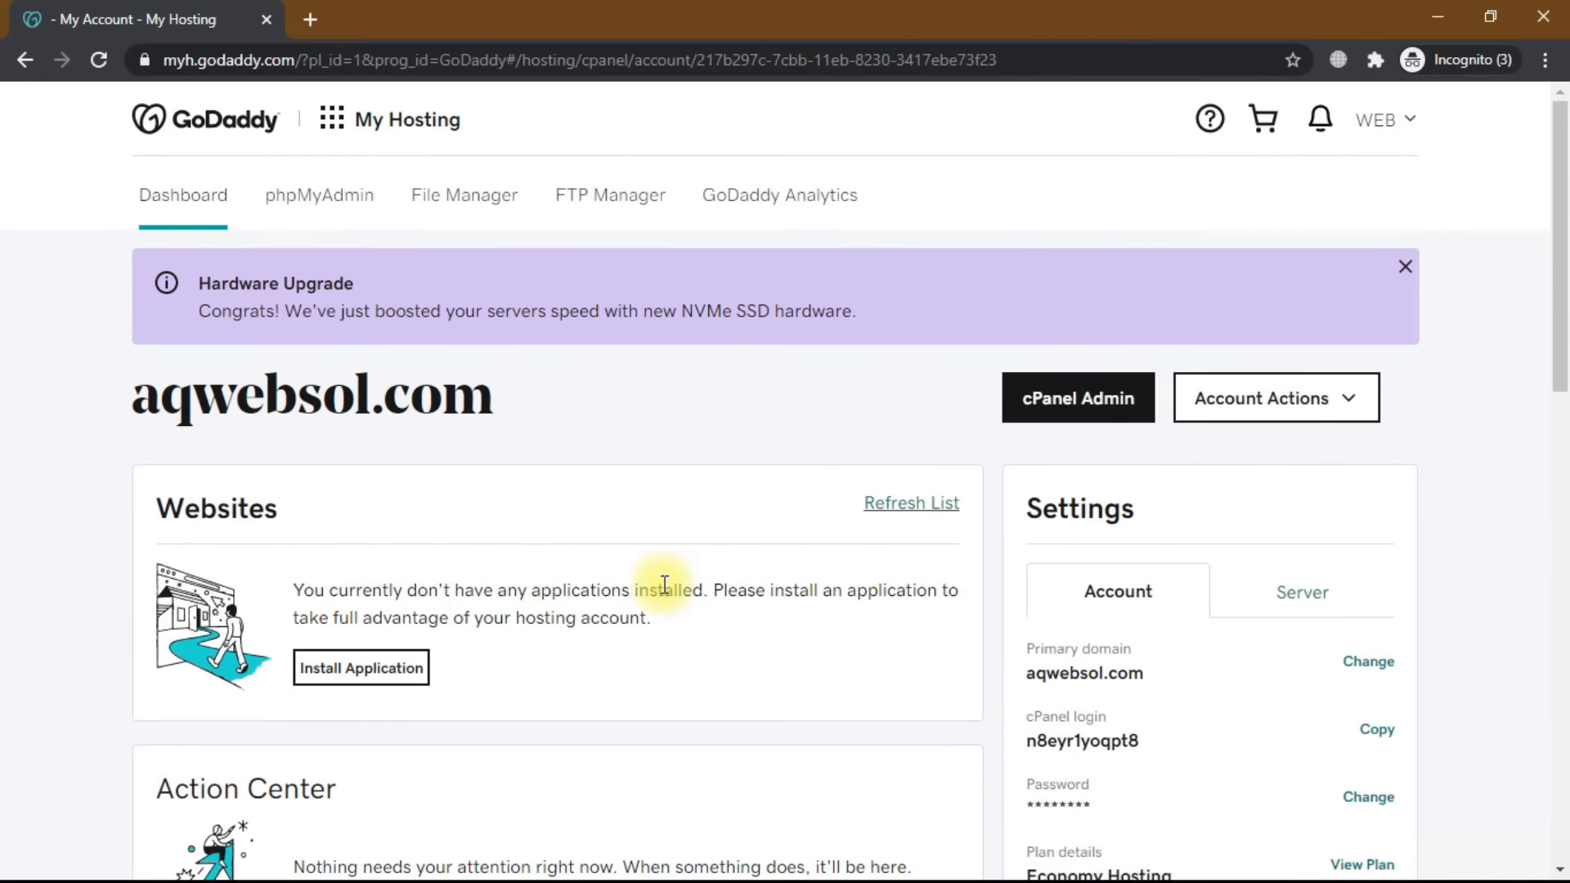
click(1127, 397)
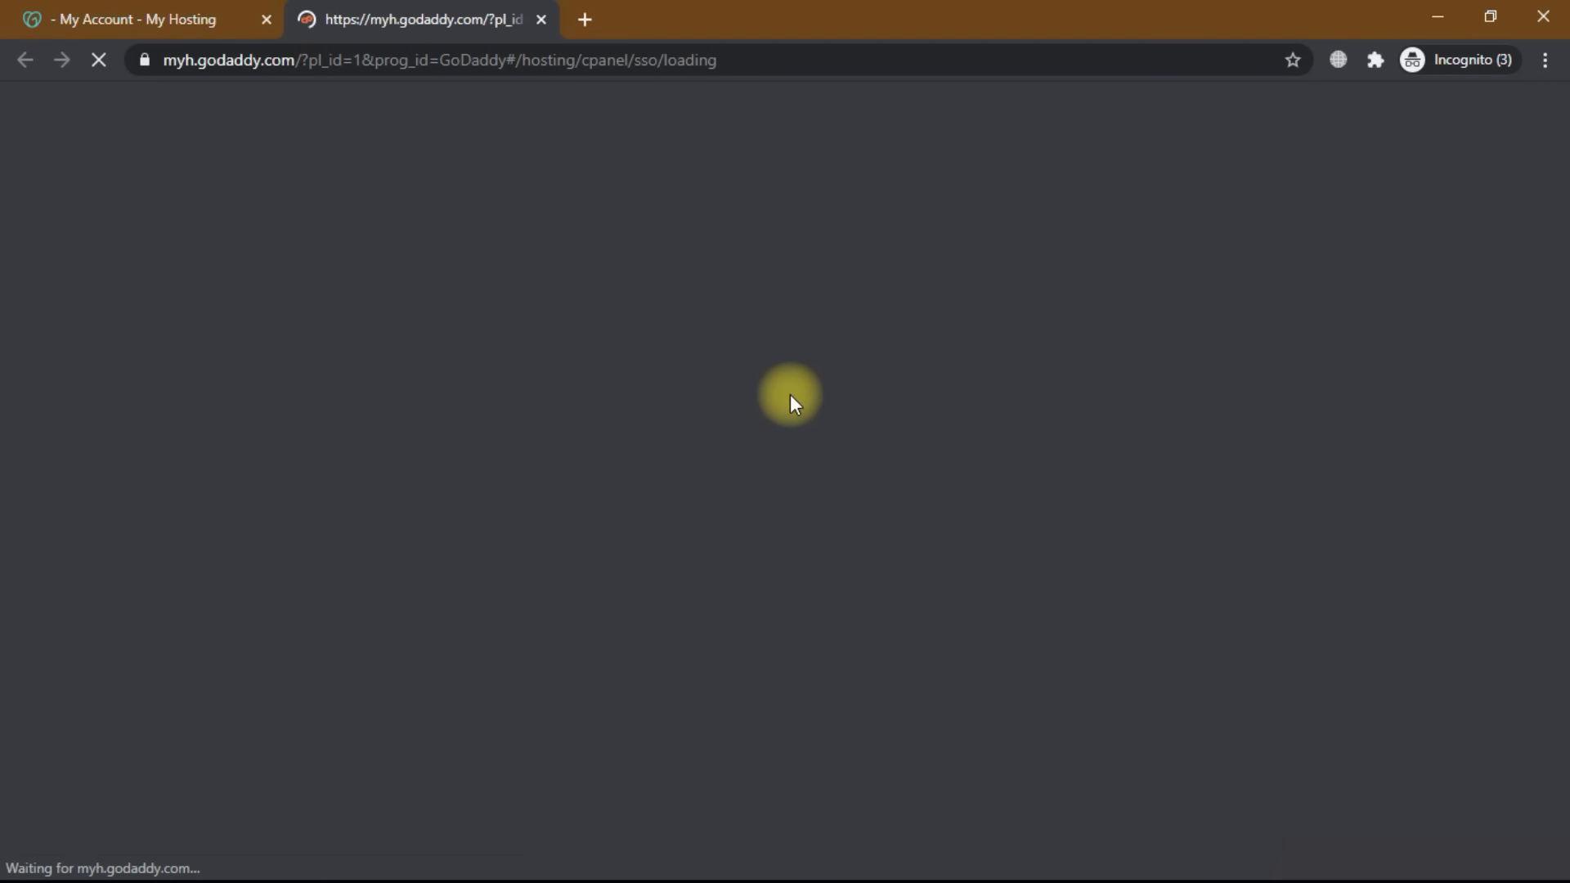
Open cPanel's SSL/TLS manager from the Security section and go to the page for managing SSL sites
scroll(172, 431, down, 8)
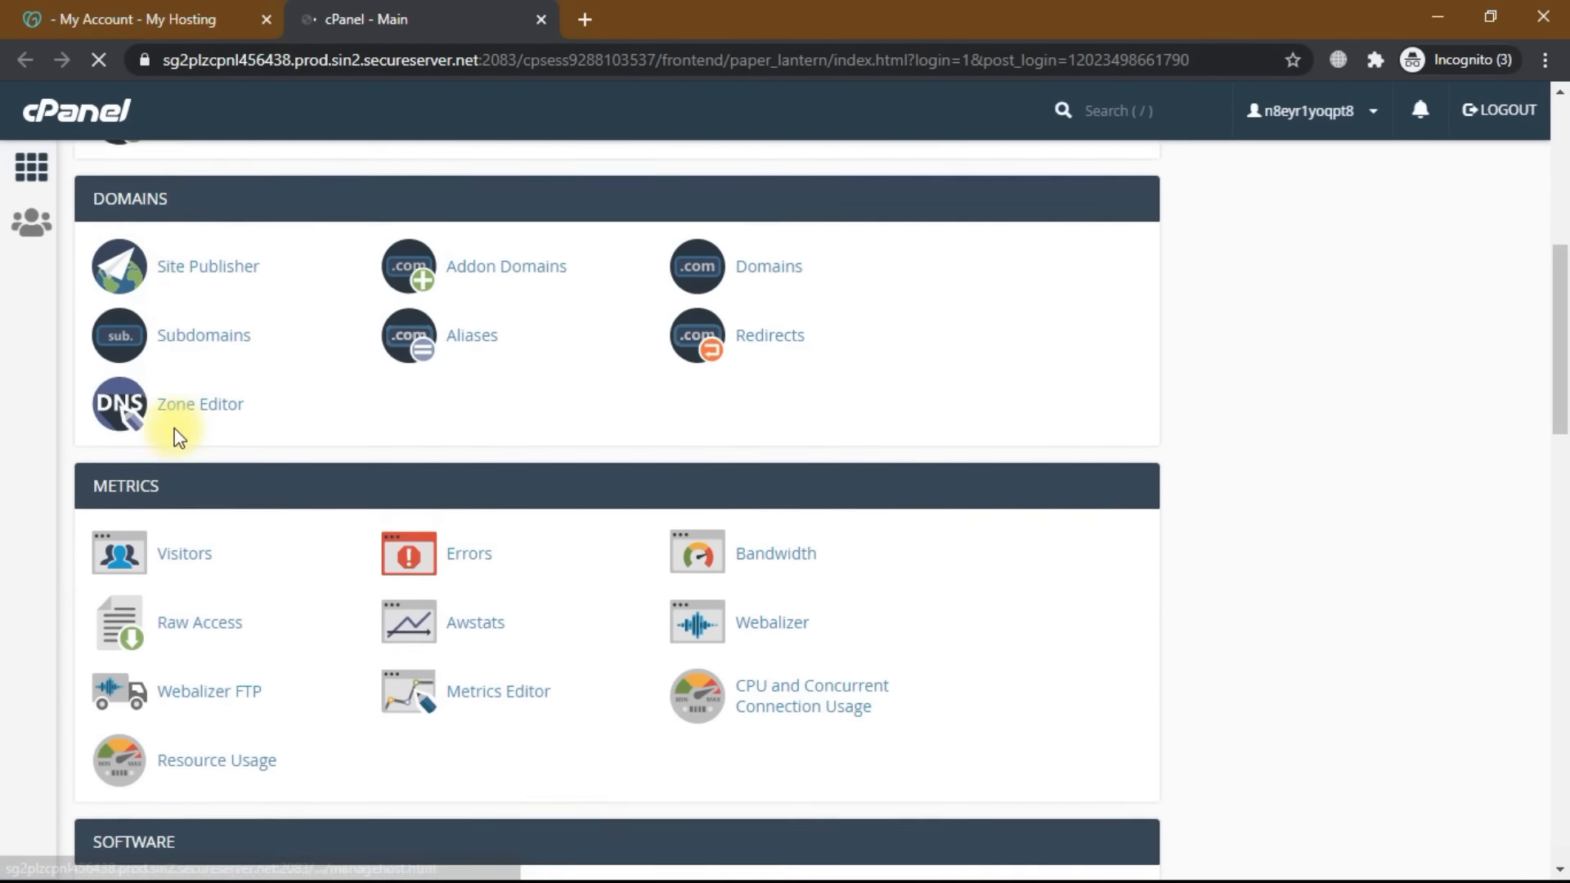
scroll(174, 439, down, 4)
scroll(403, 512, down, 5)
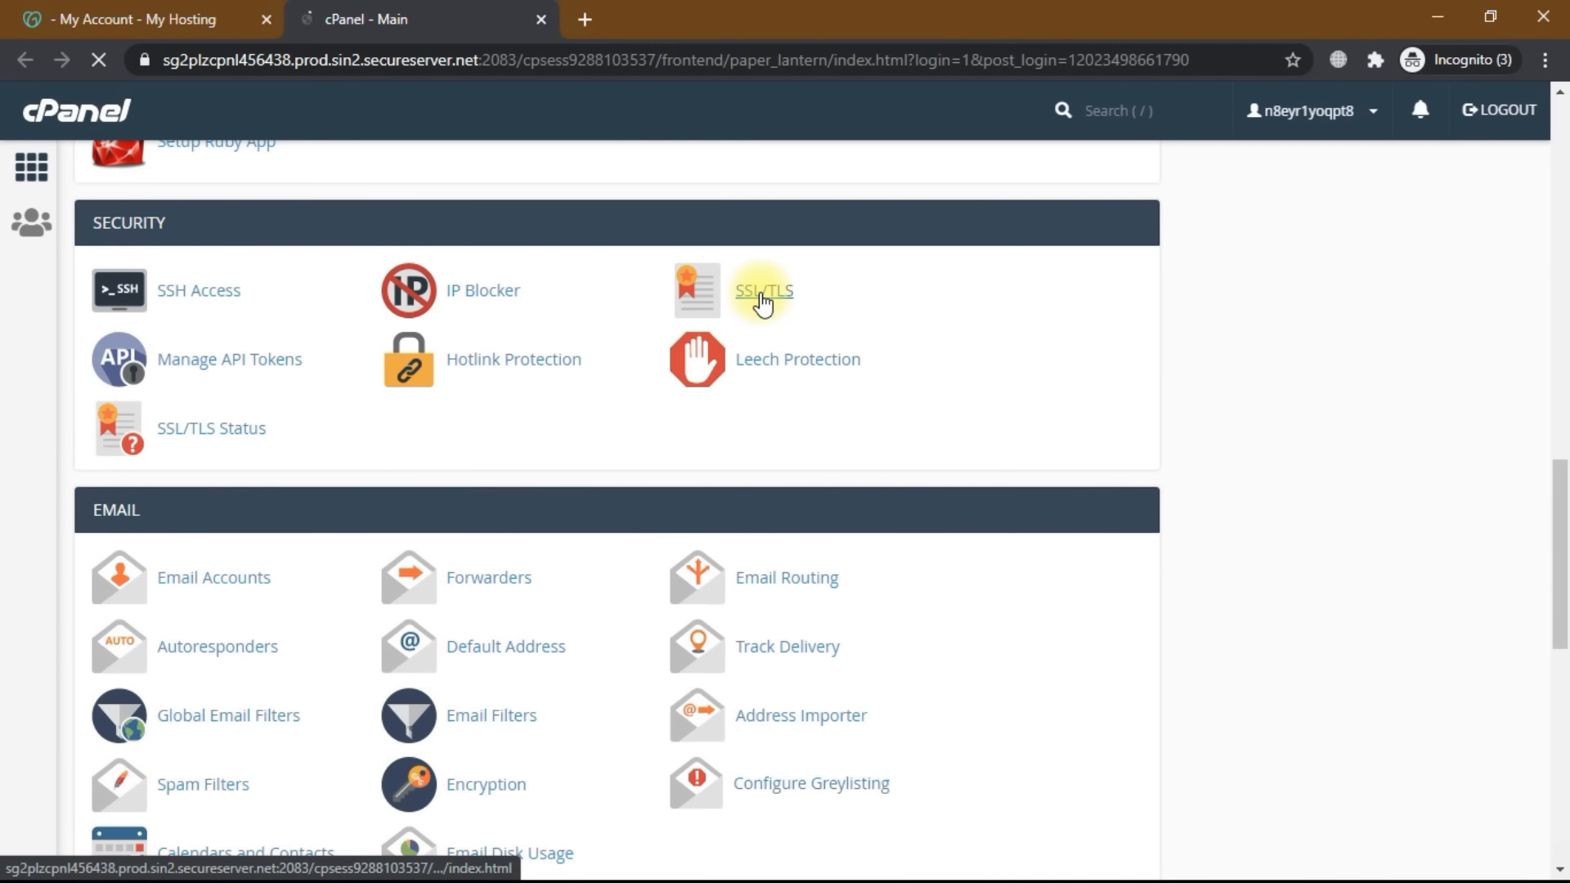
click(763, 293)
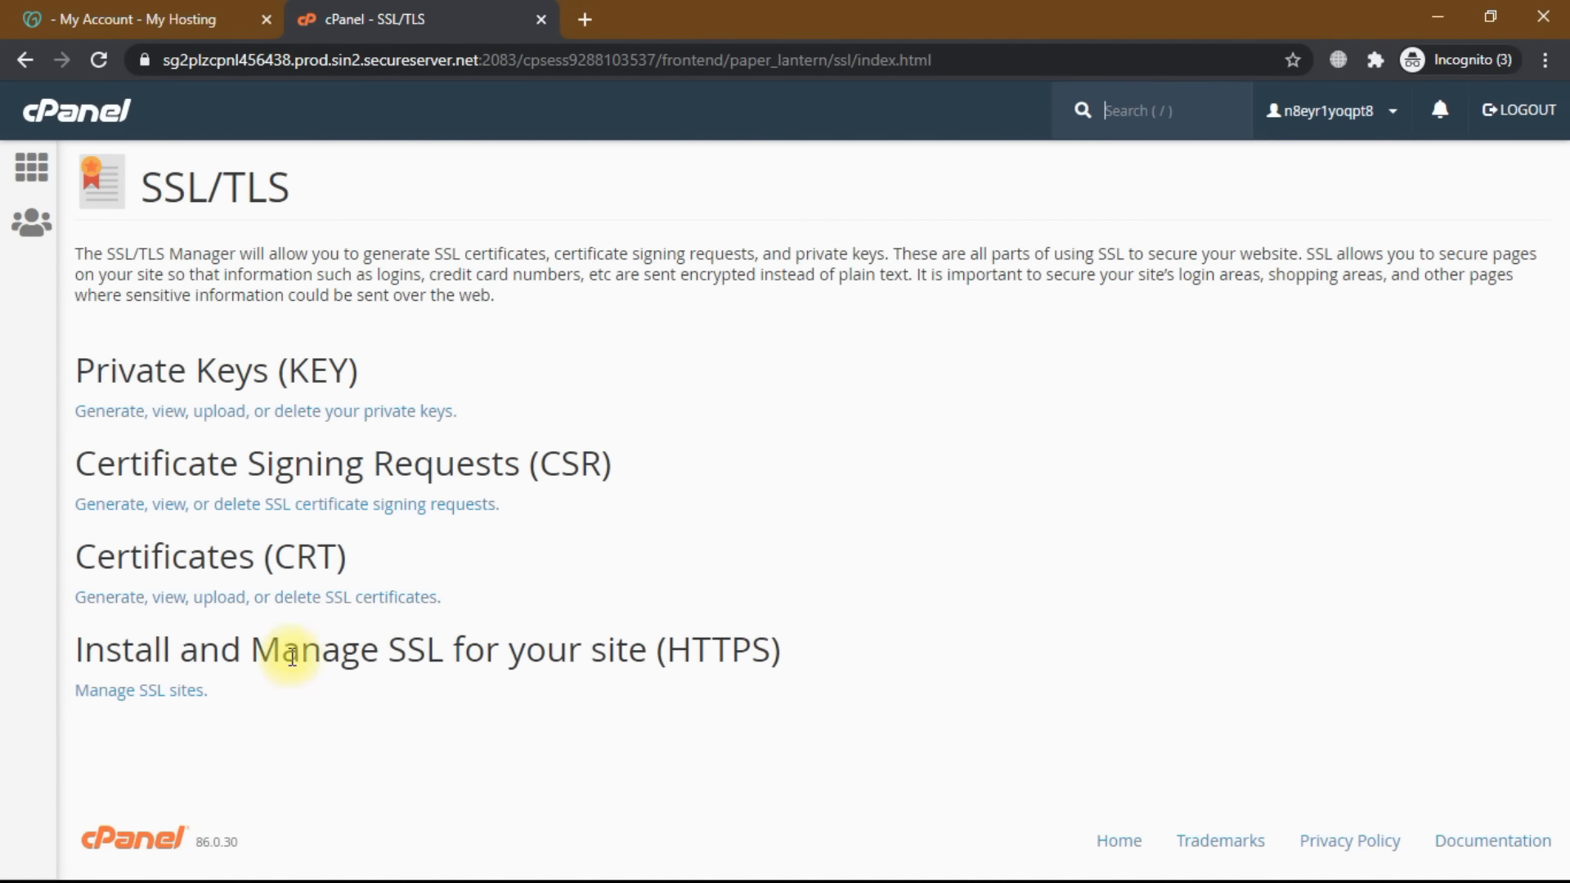
click(166, 692)
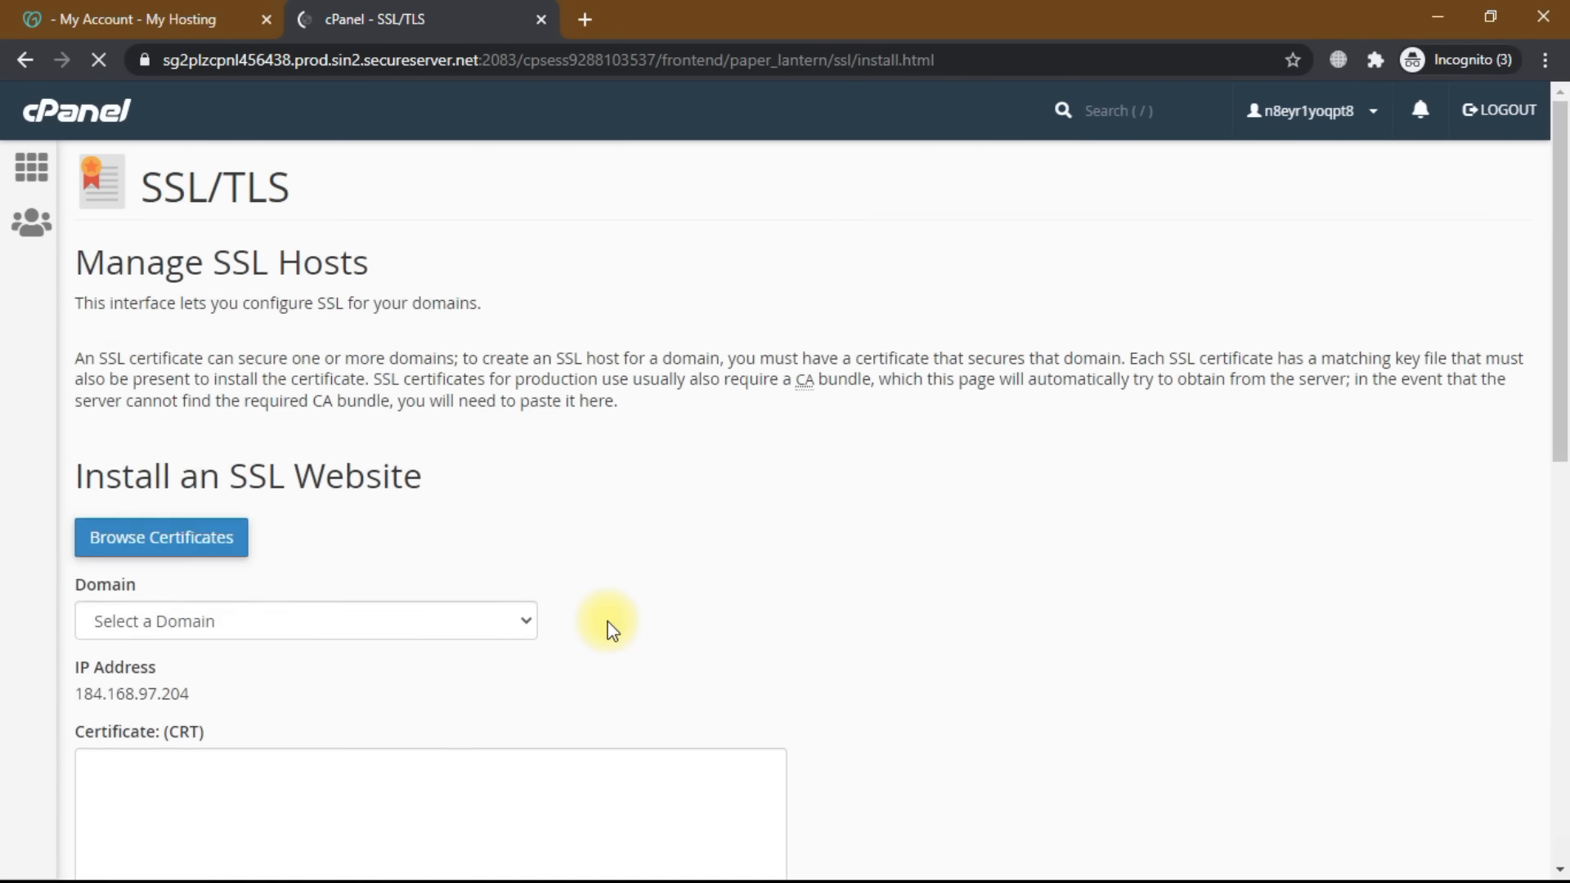
Select aqwebsol.com as the domain for the SSL website and paste the copied origin certificate as its Certificate (CRT)
scroll(606, 624, down, 4)
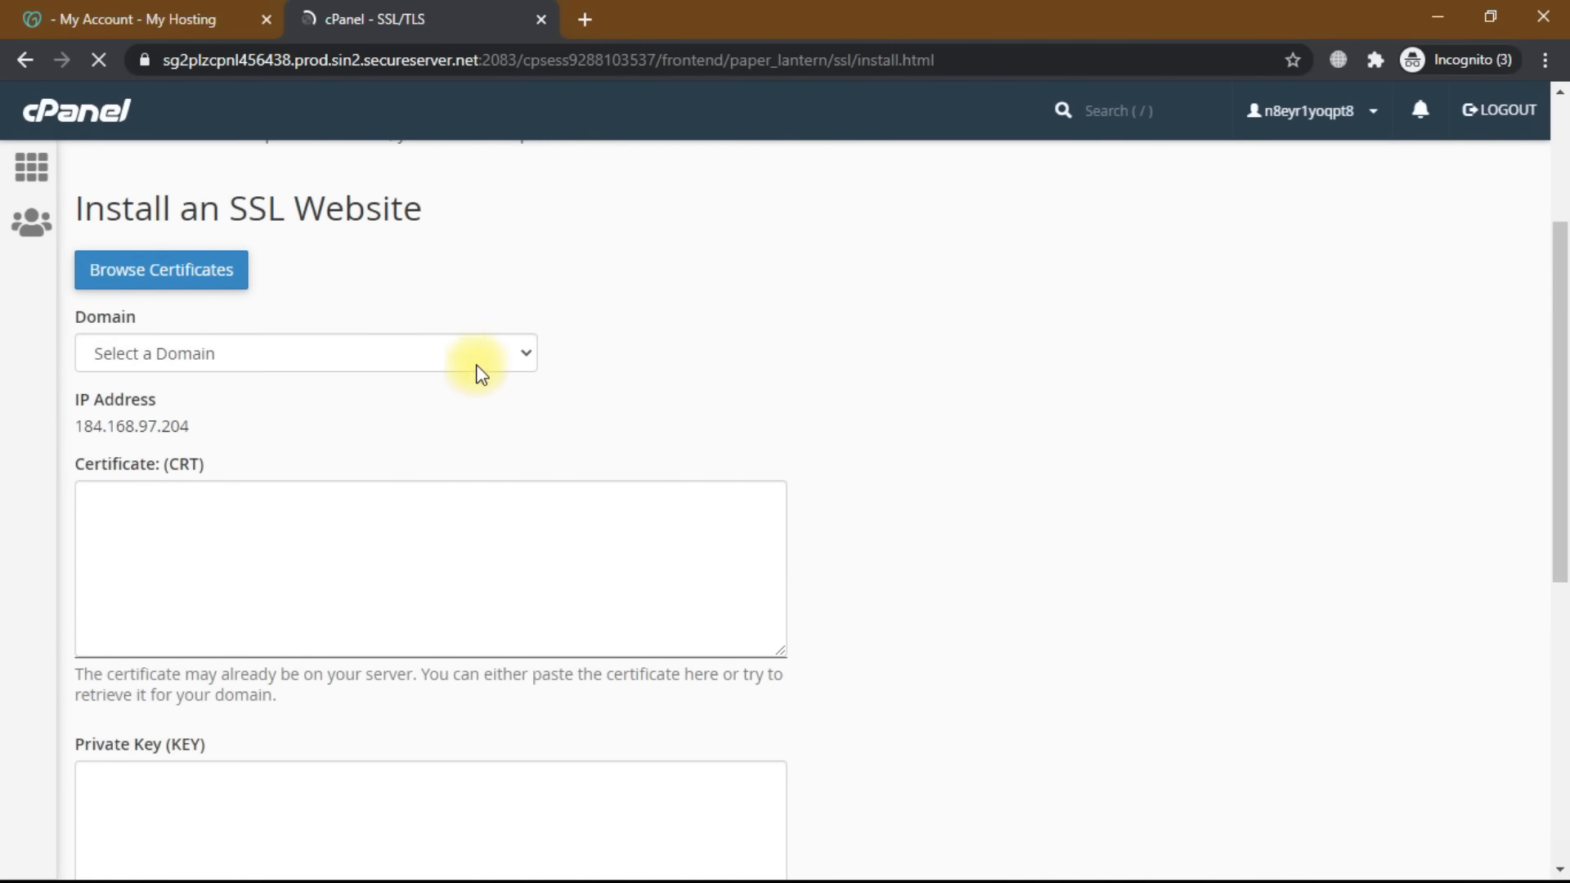
click(477, 353)
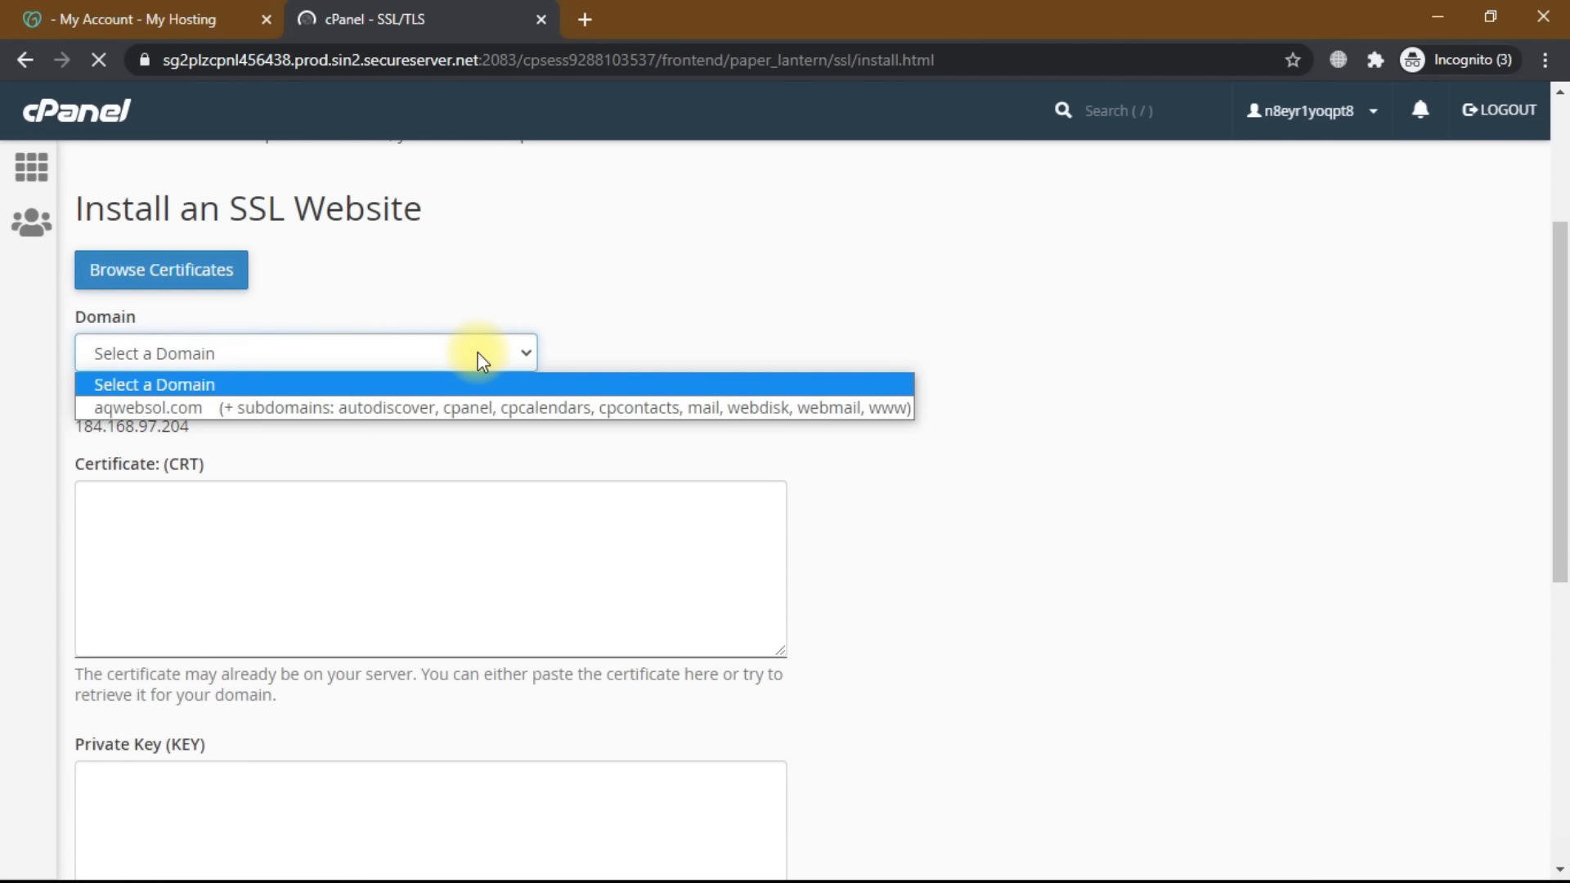
click(365, 407)
scroll(351, 458, down, 1)
click(337, 477)
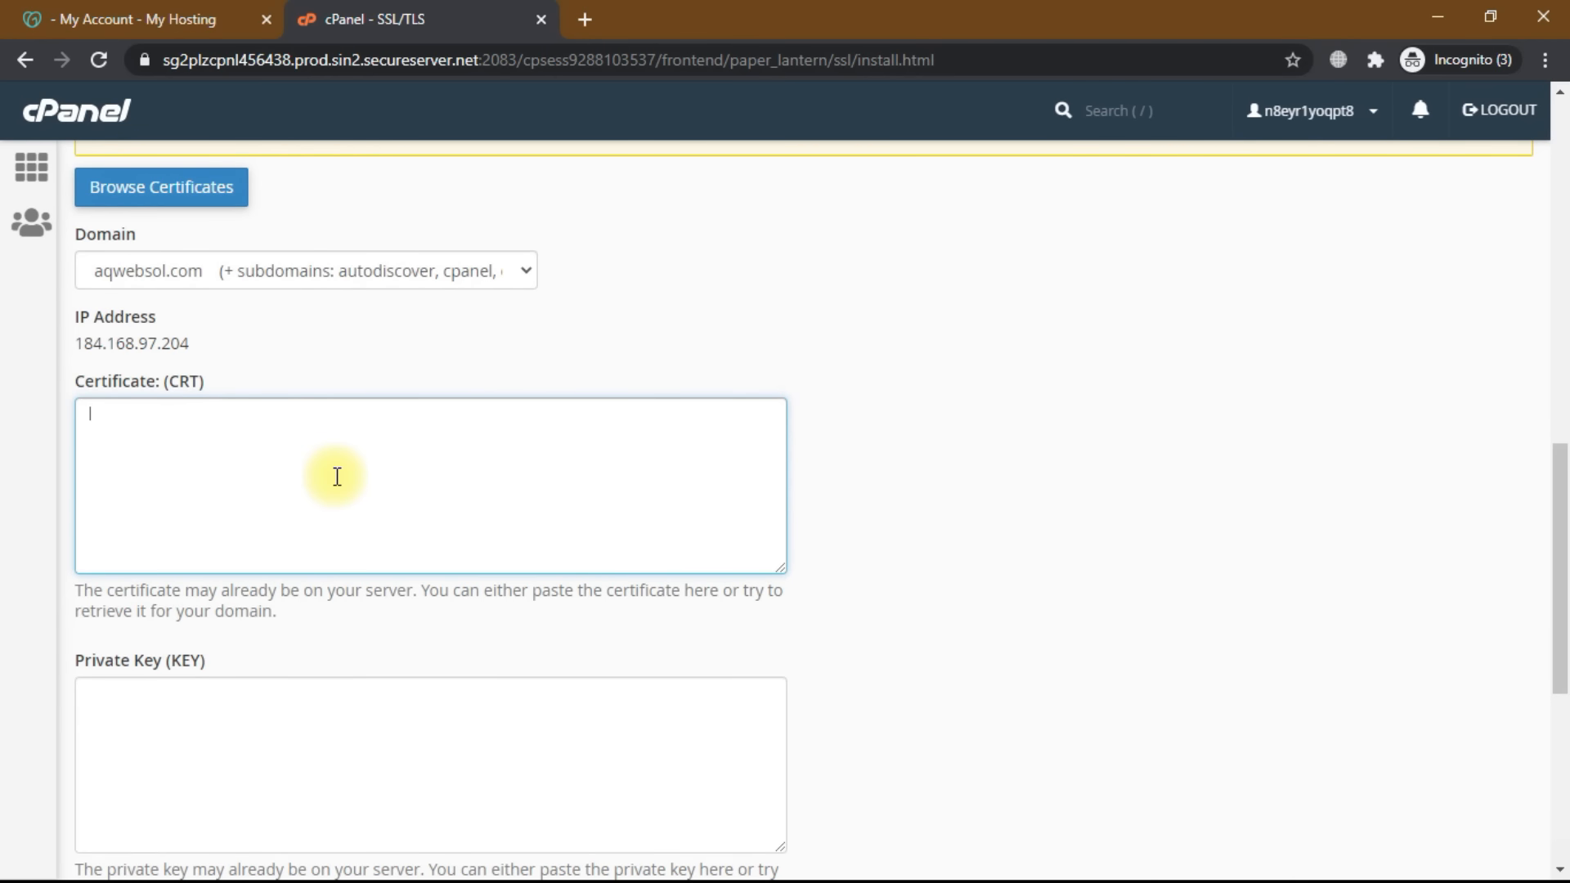
key(ctrl+v)
Switch to Cloudflare and copy the full private key text, including its BEGIN and END PRIVATE KEY lines
key(alt+Tab)
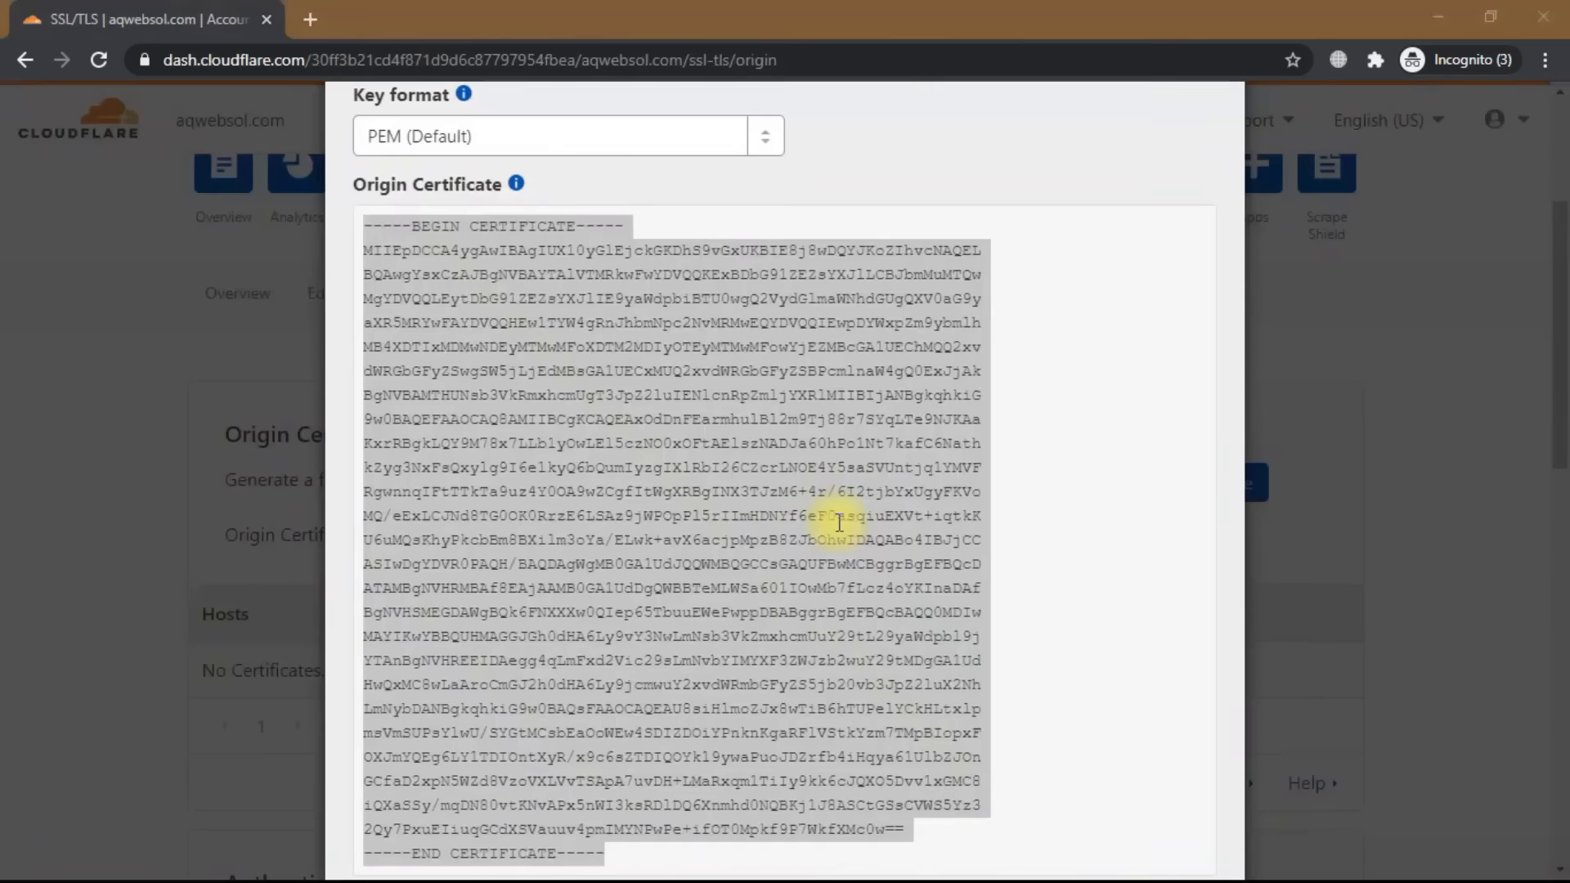
scroll(728, 553, down, 8)
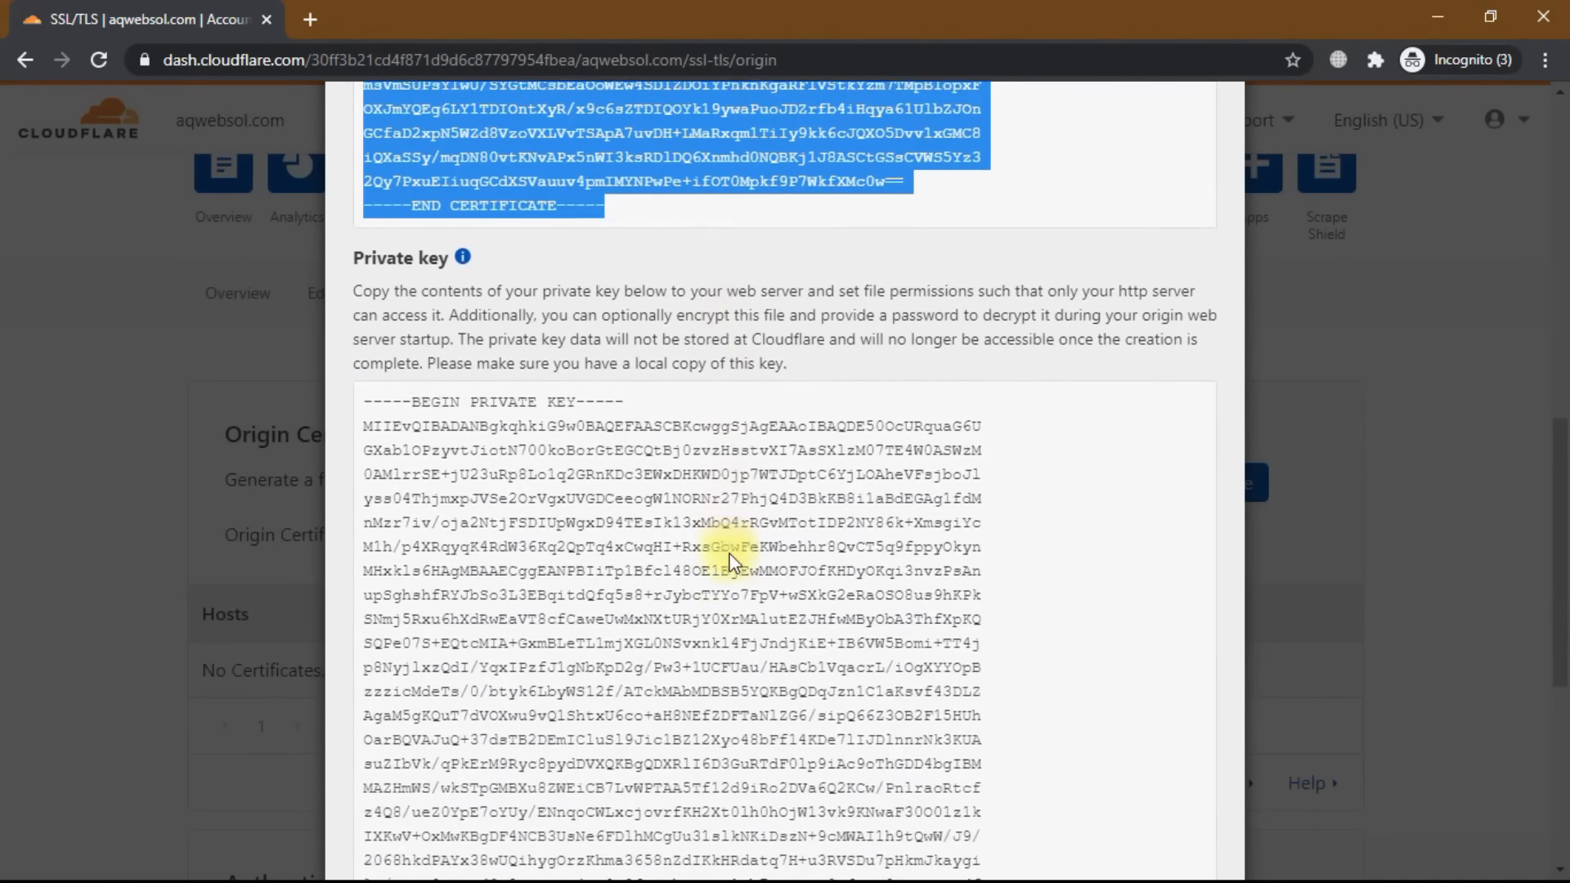
scroll(730, 554, down, 2)
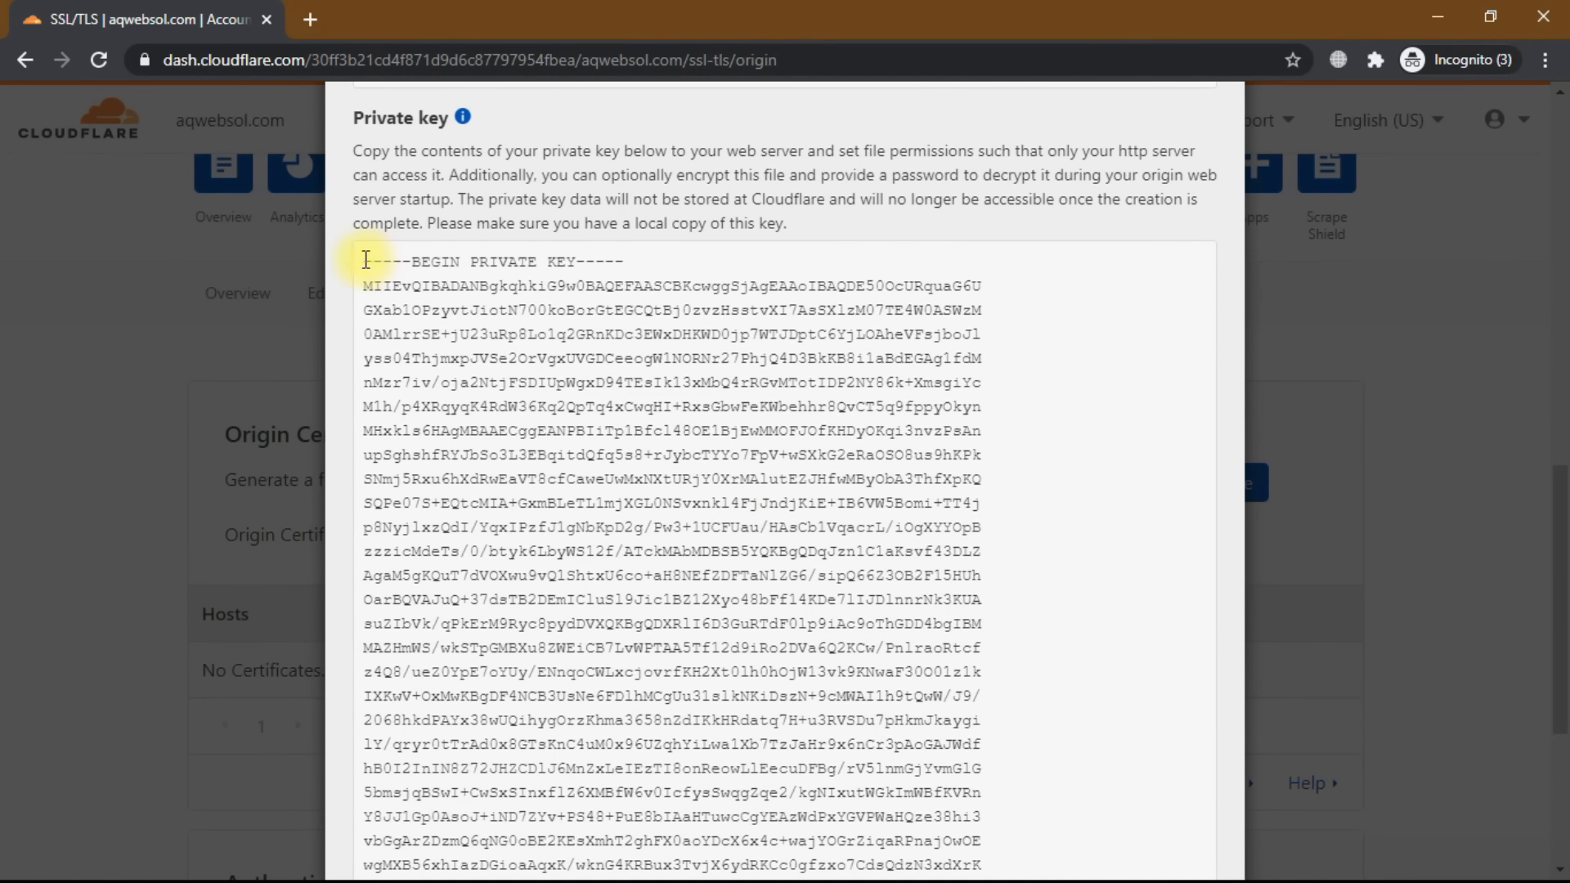
drag(378, 264, 642, 558)
scroll(690, 740, down, 4)
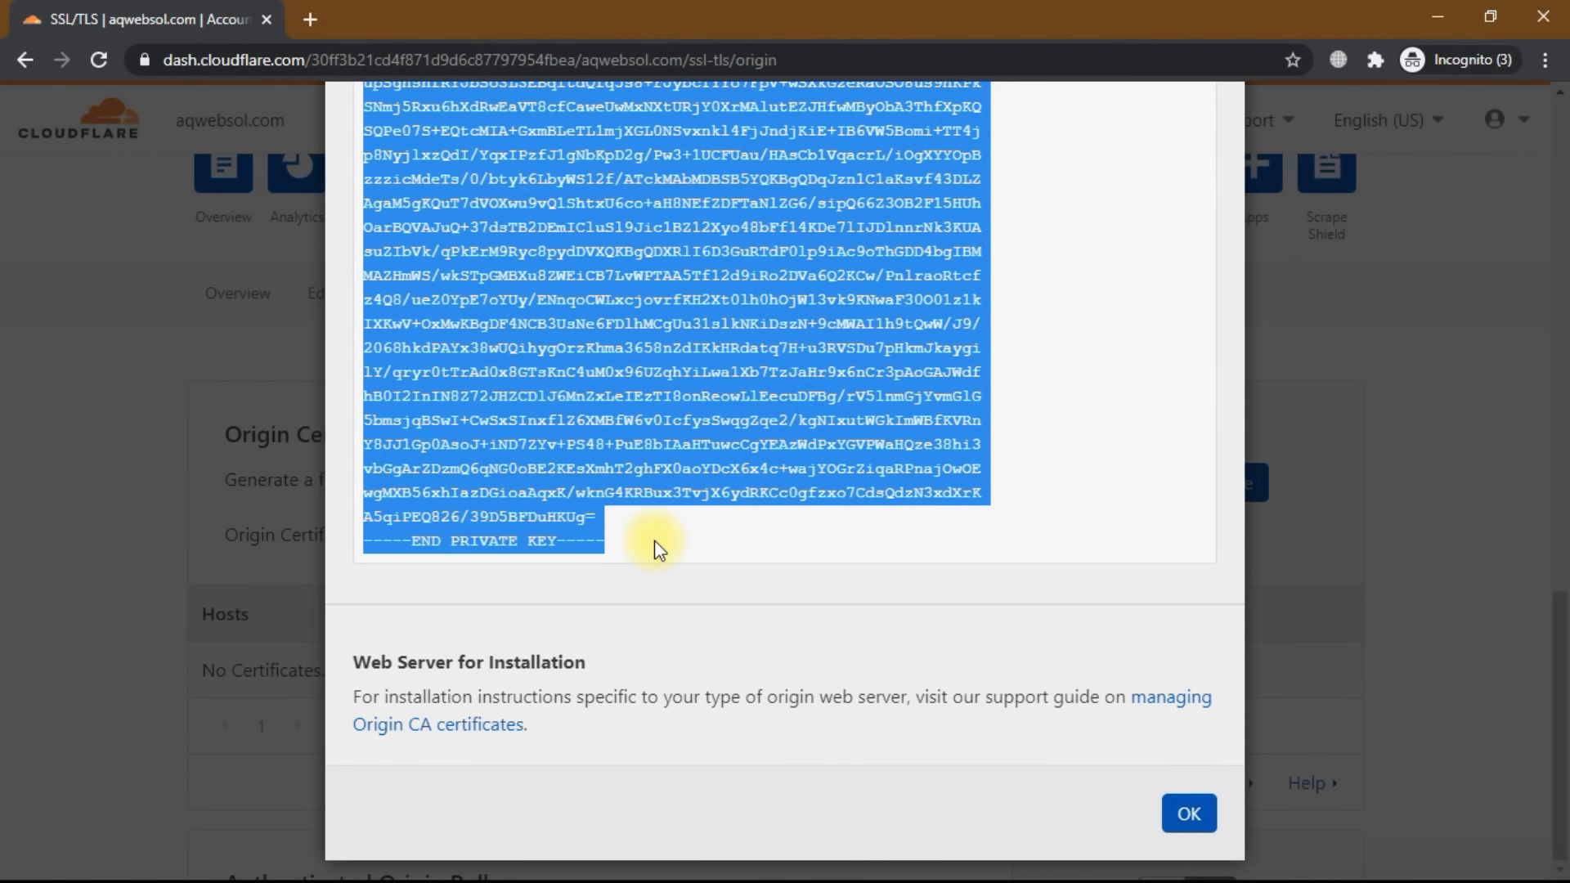
scroll(637, 406, up, 8)
scroll(638, 406, down, 3)
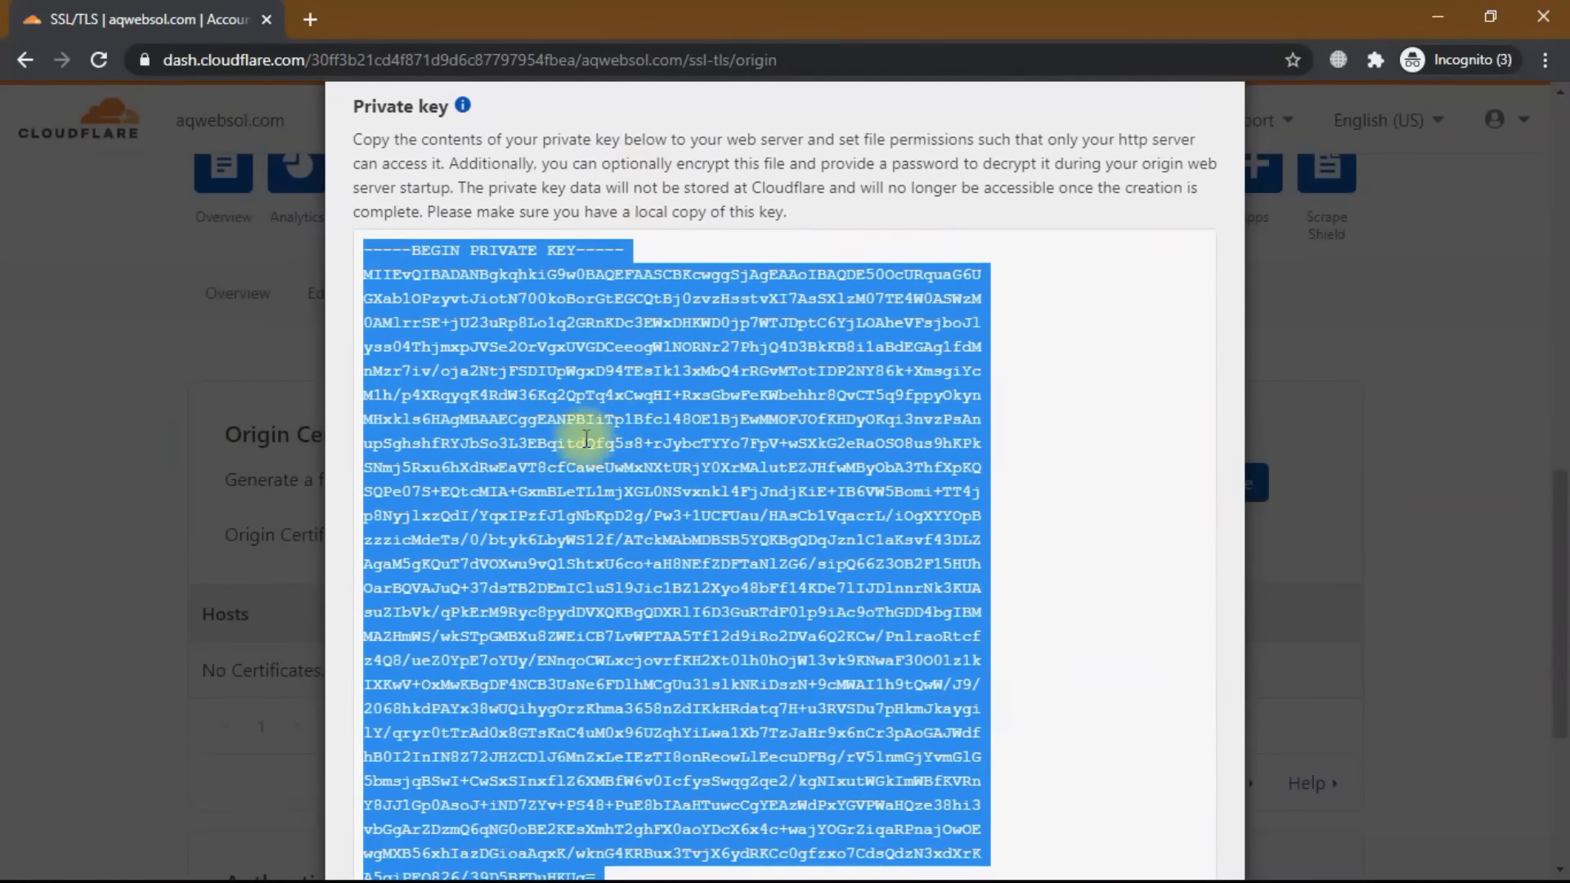
right_click(577, 453)
click(628, 468)
Return to cPanel and paste the copied private key into the Private Key (KEY) field
key(alt+Tab)
click(210, 484)
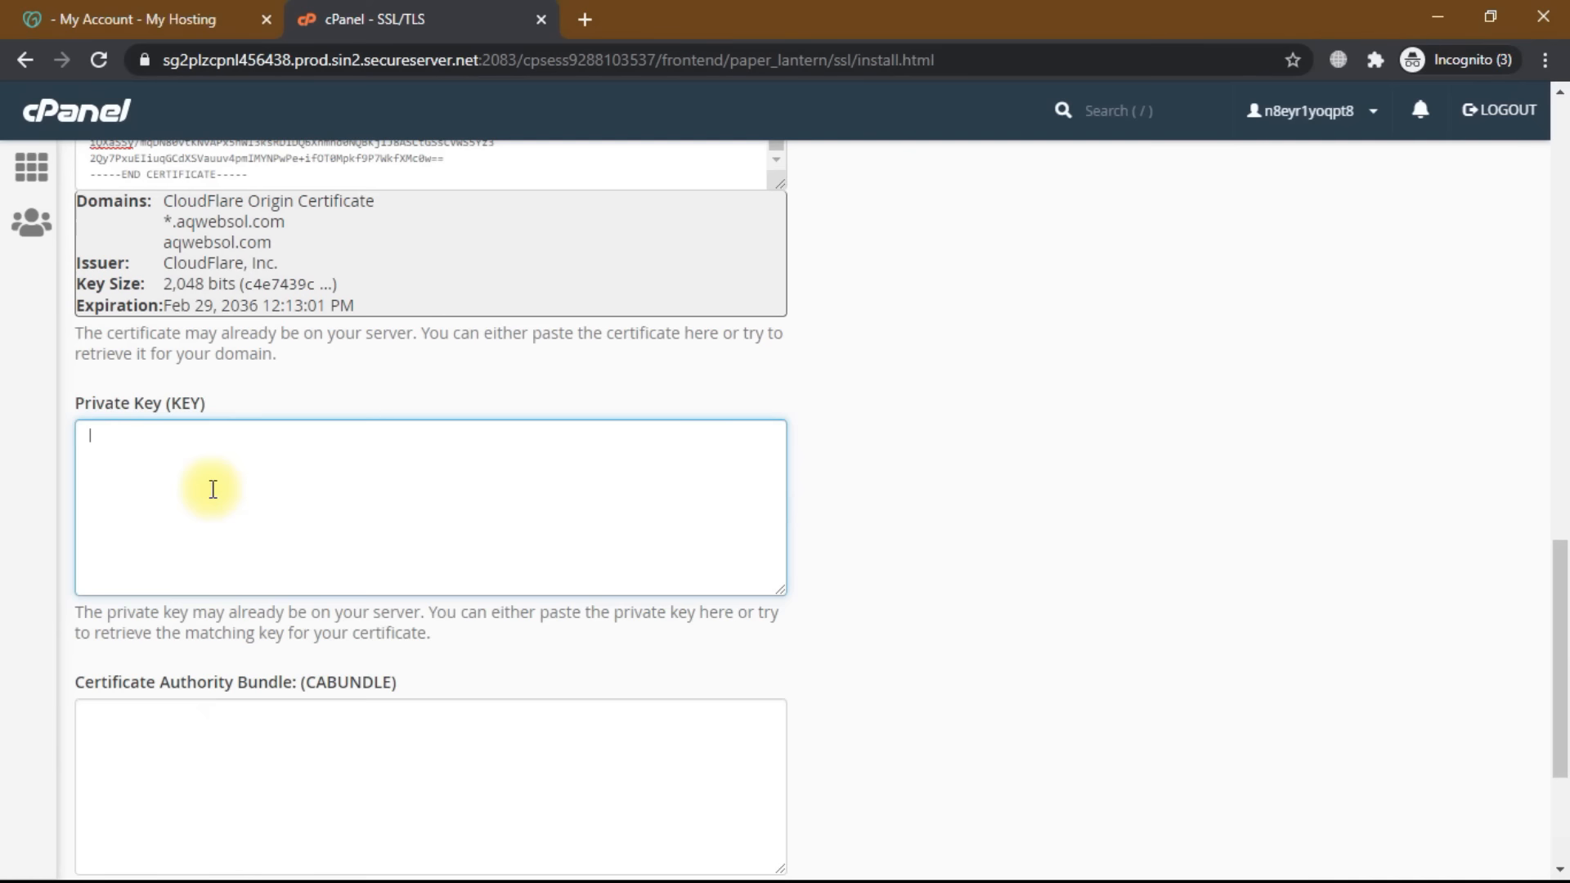
key(ctrl+v)
scroll(354, 476, up, 1)
scroll(354, 476, up, 3)
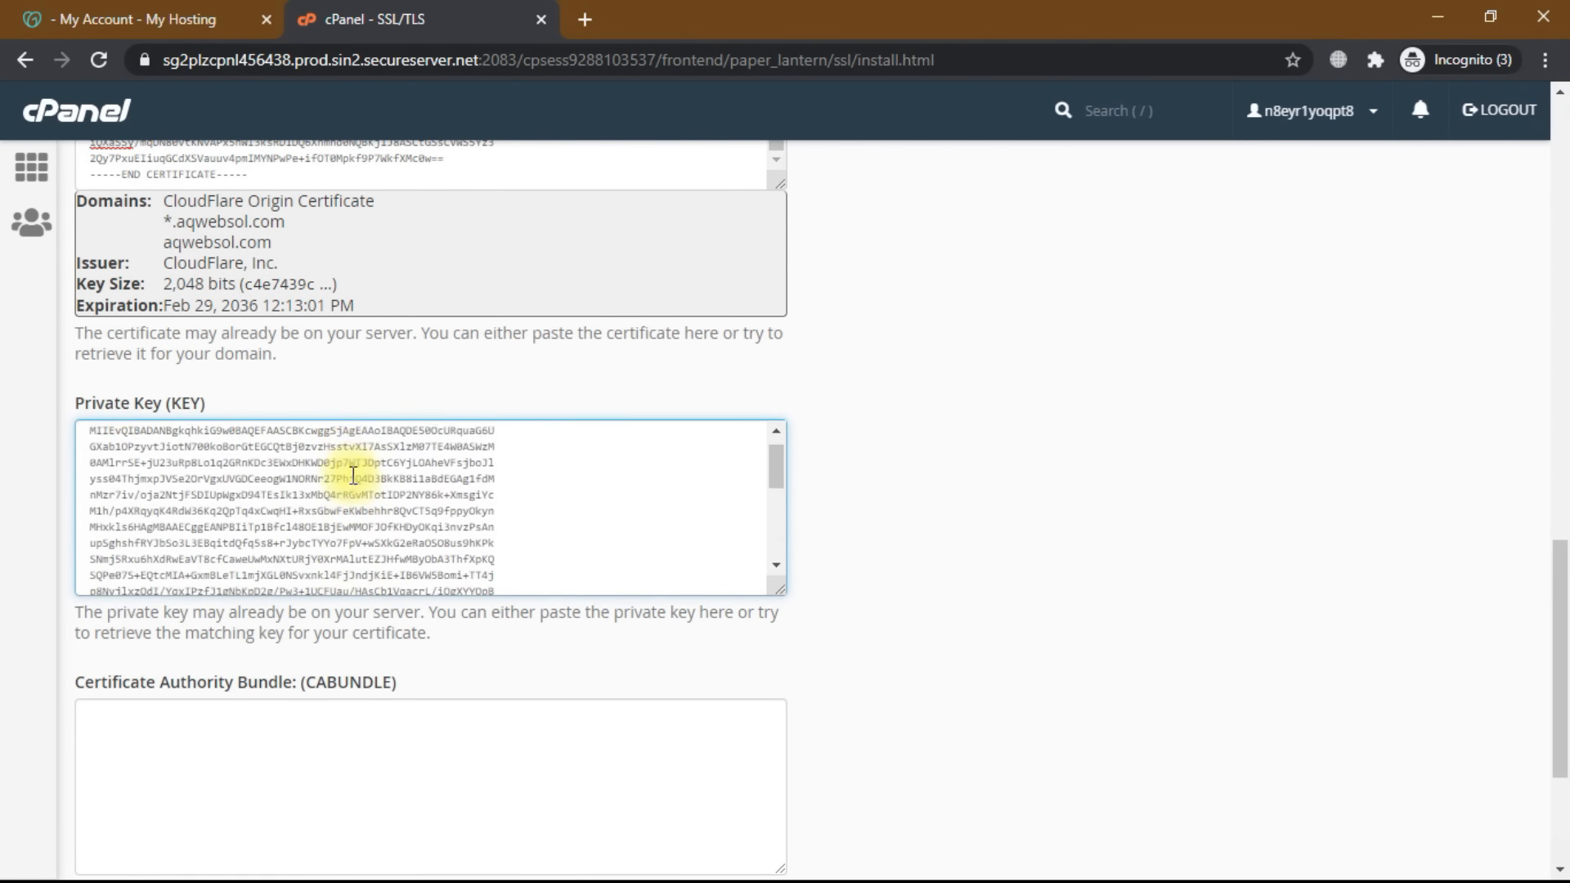
scroll(354, 476, down, 5)
scroll(911, 659, down, 2)
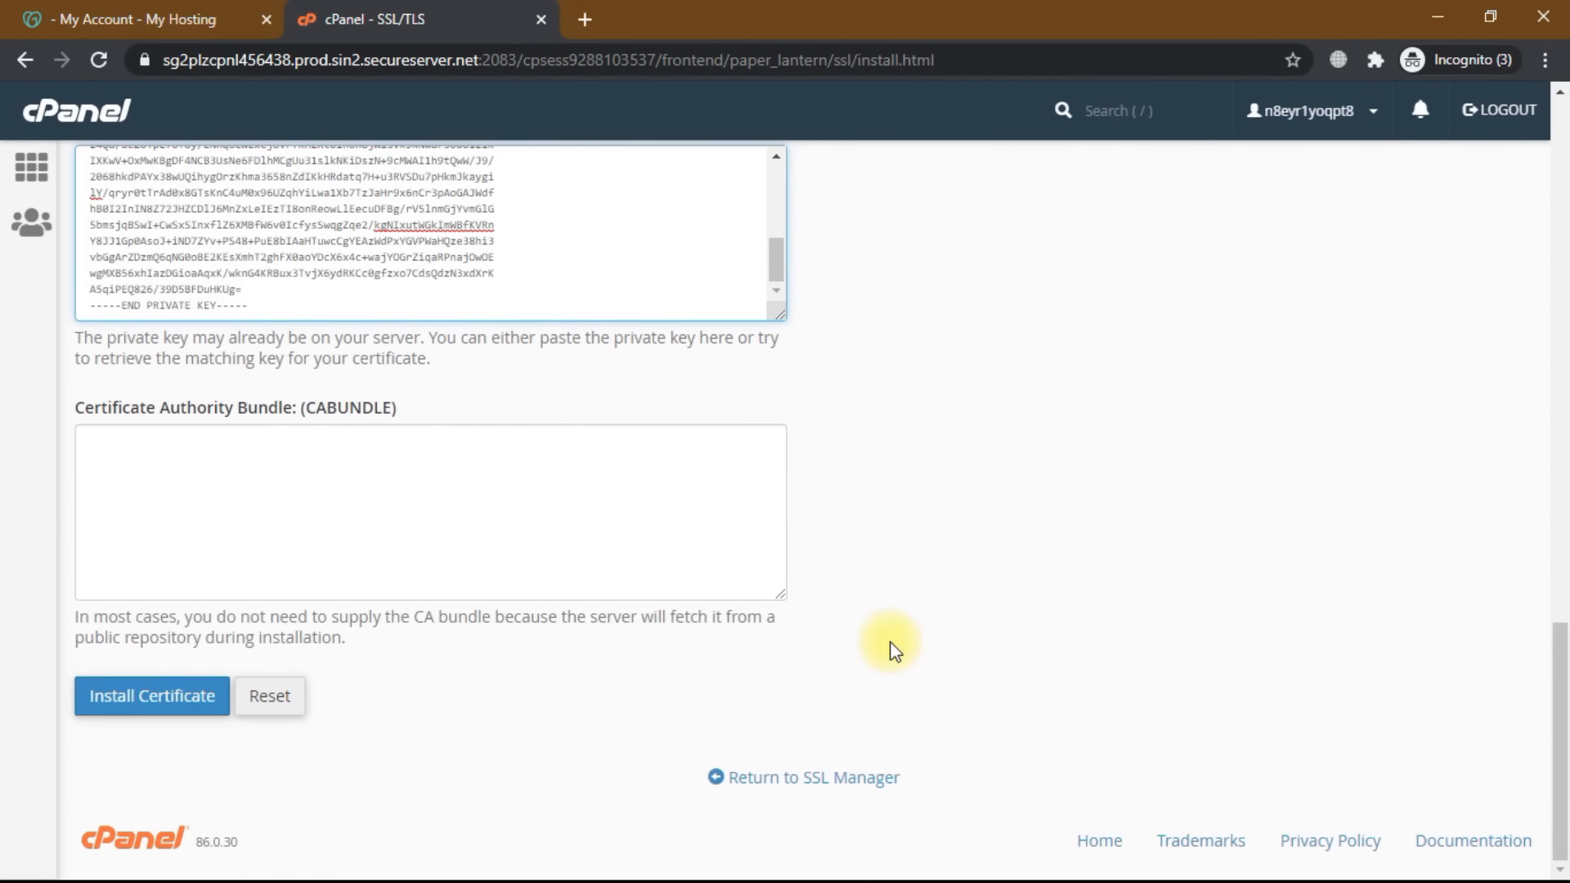
Switch to Cloudflare, open the guide on managing Origin CA certificates and find its optional Step 4 on root certificates
key(alt+Tab)
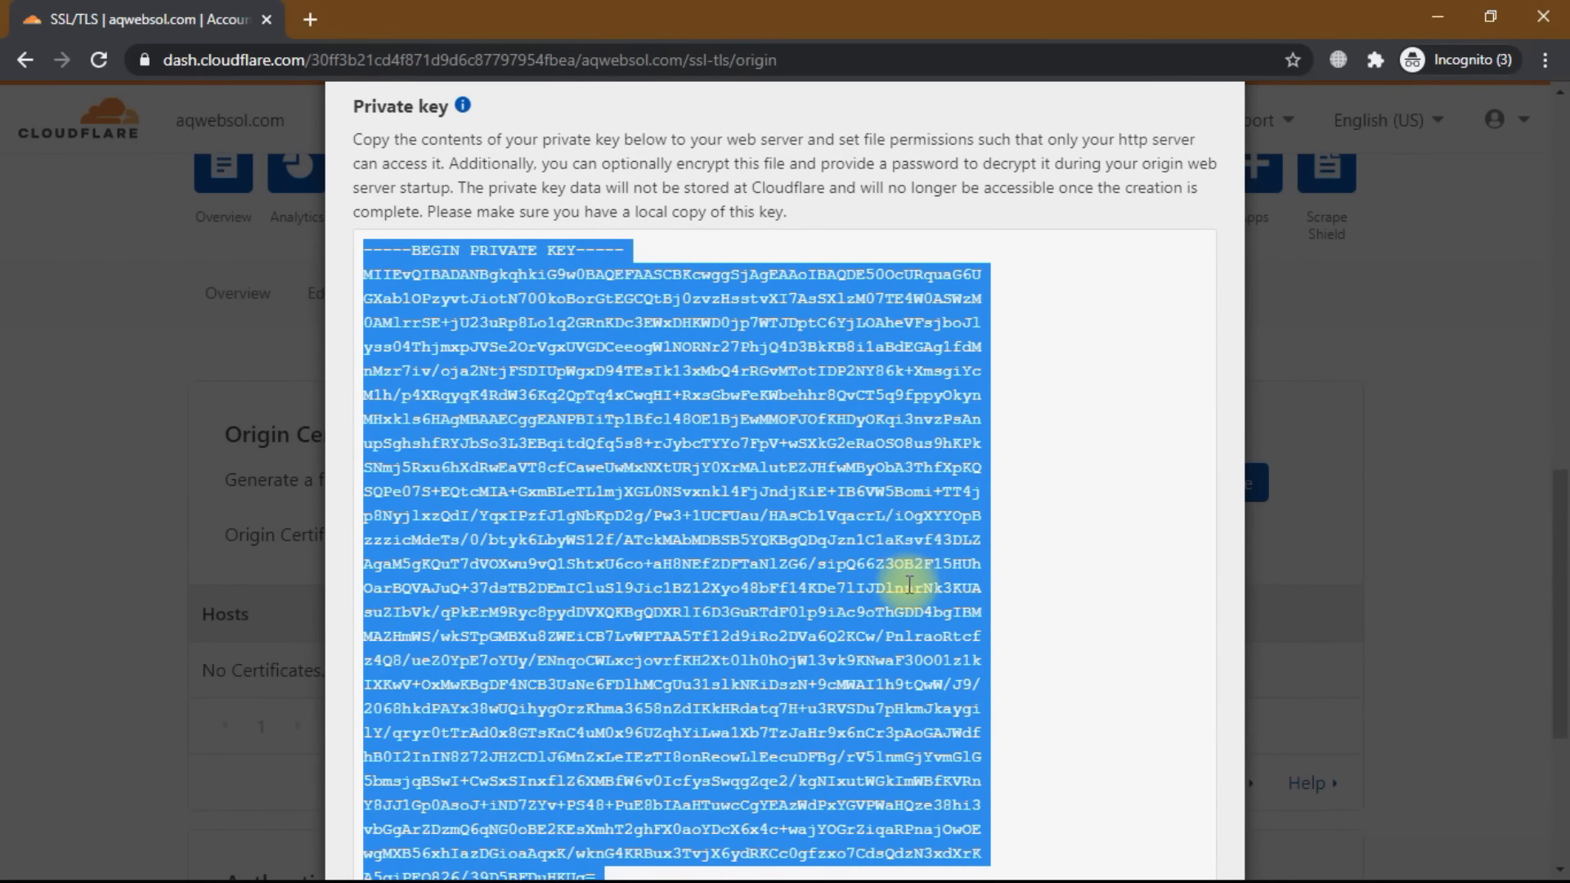
scroll(904, 578, down, 5)
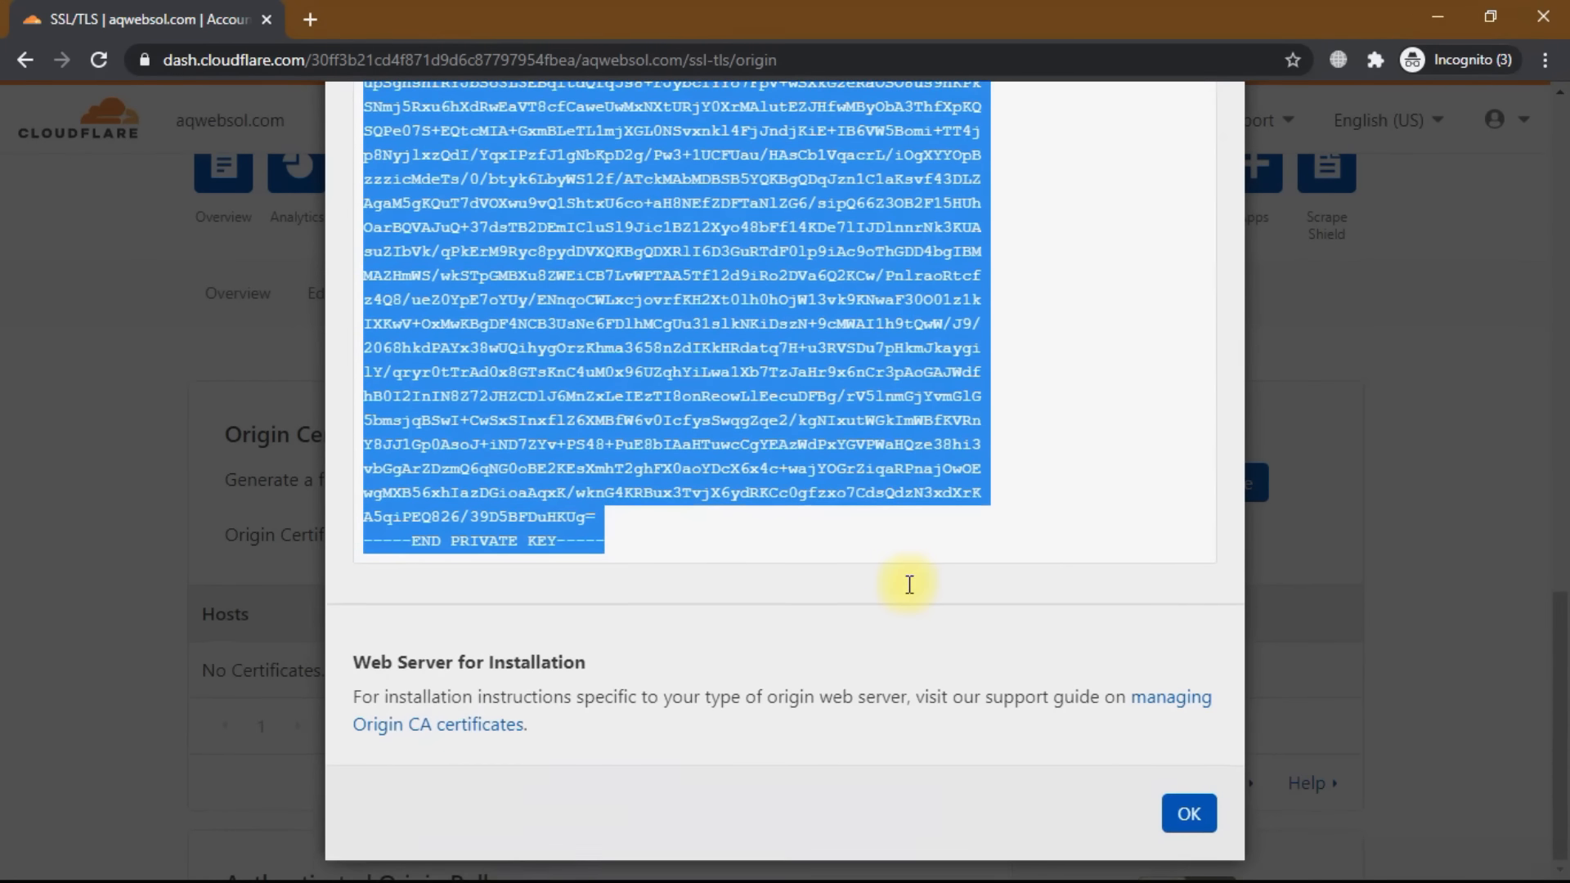
click(480, 726)
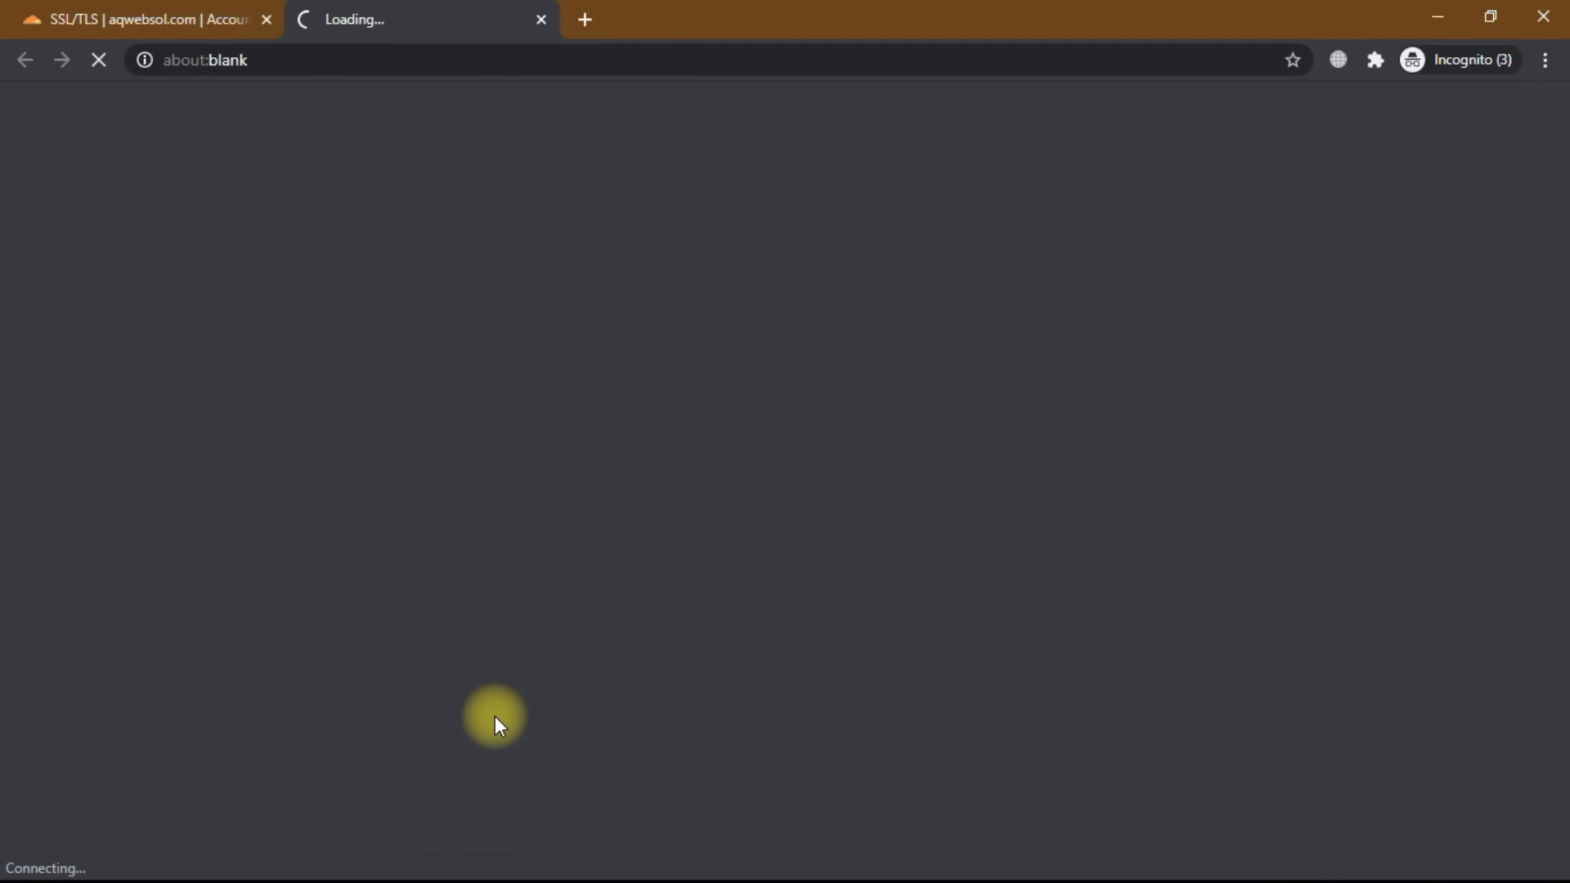
scroll(1002, 498, down, 2)
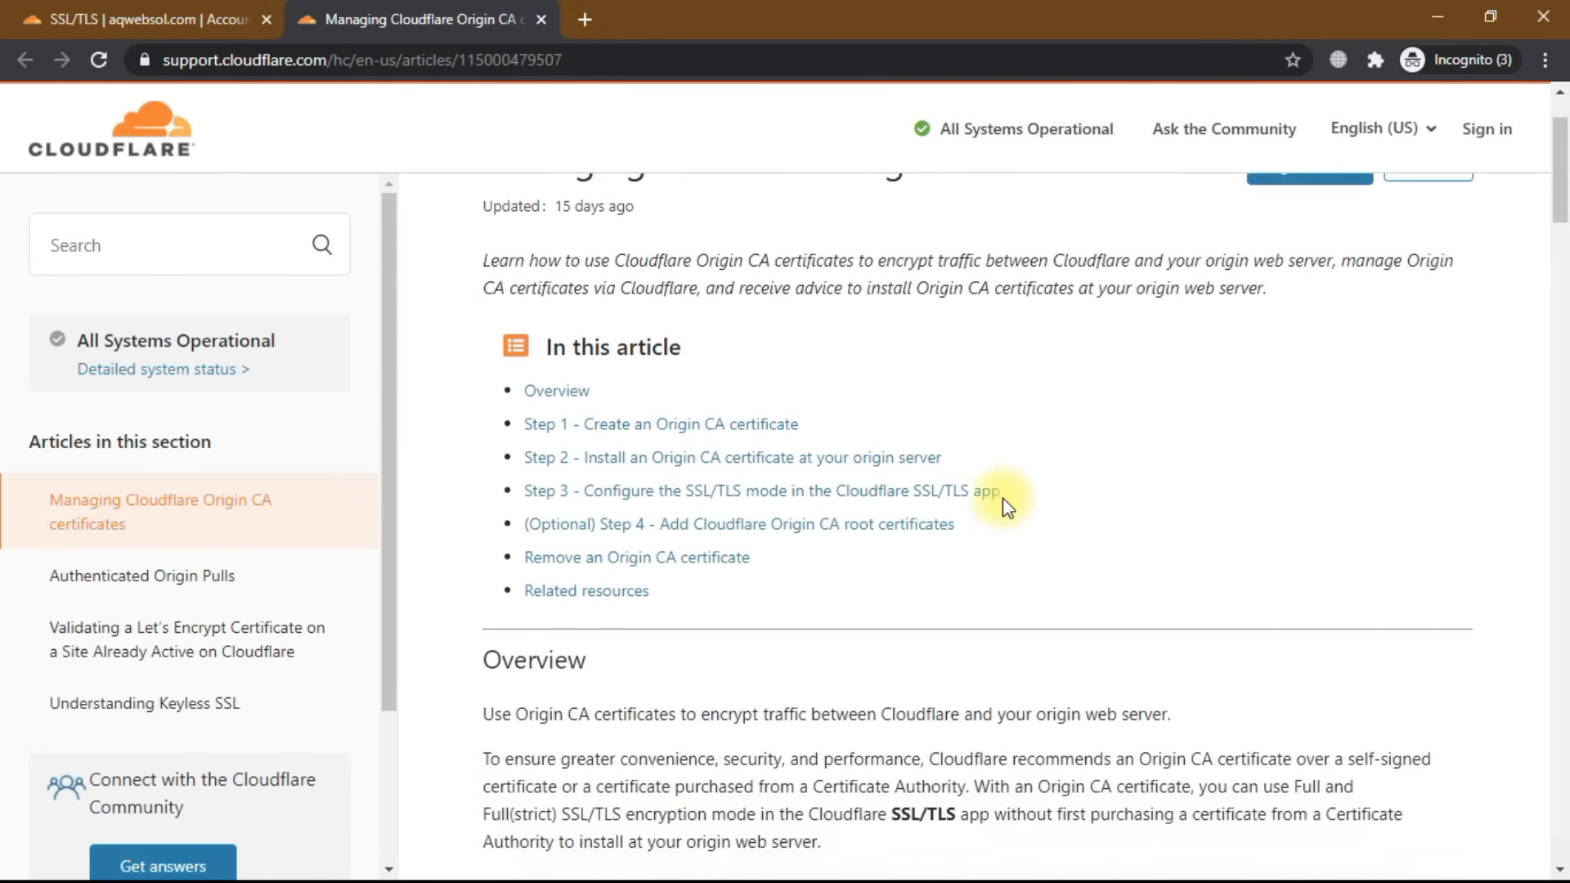
scroll(1002, 498, down, 10)
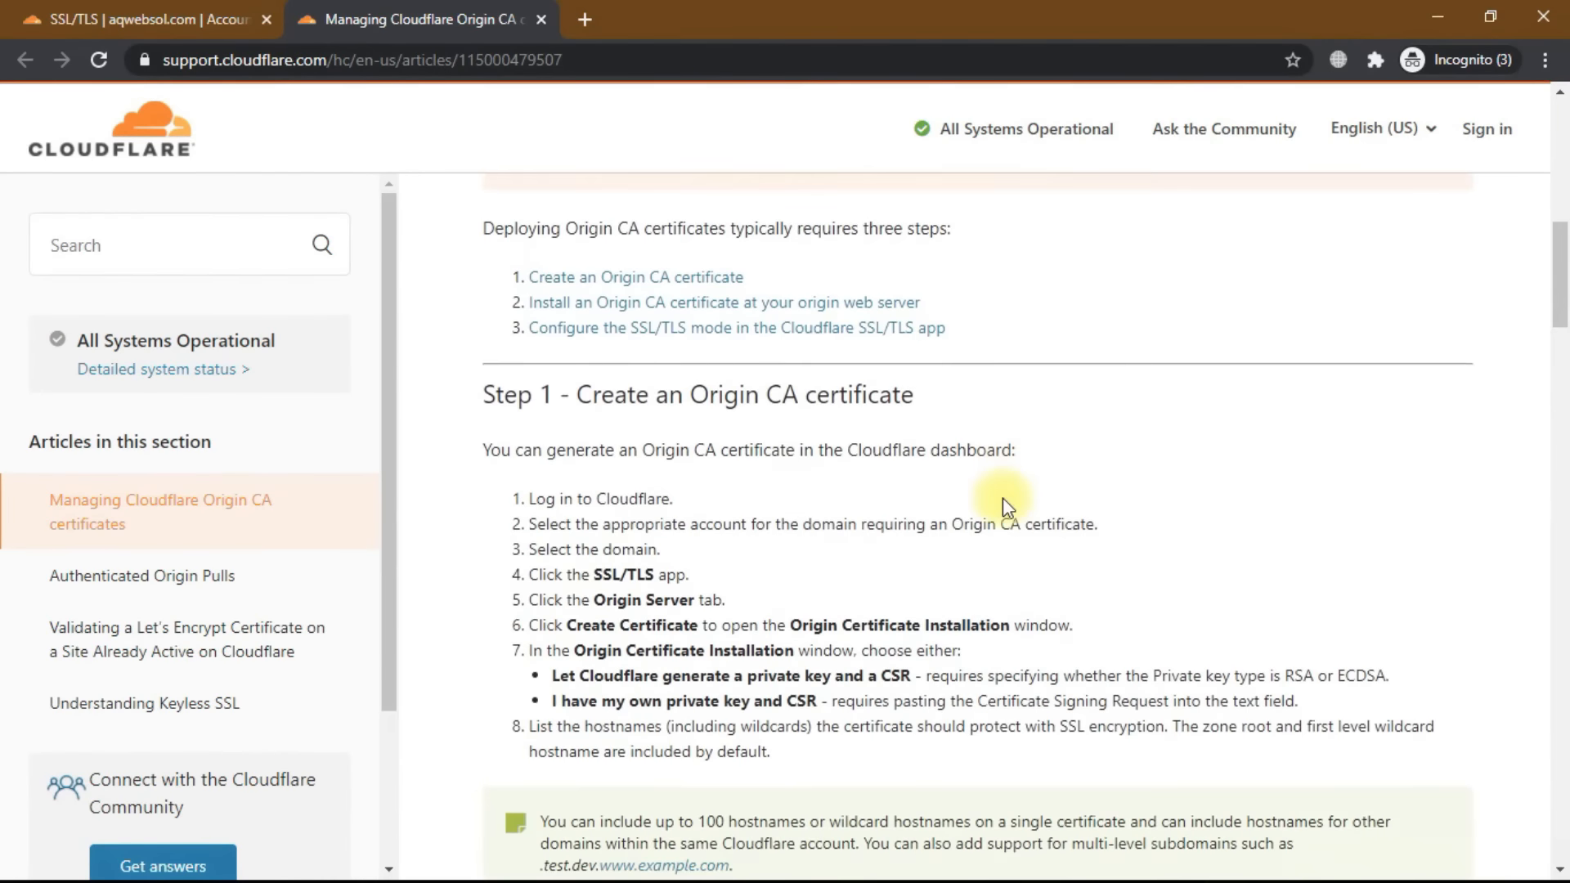
scroll(1002, 498, down, 10)
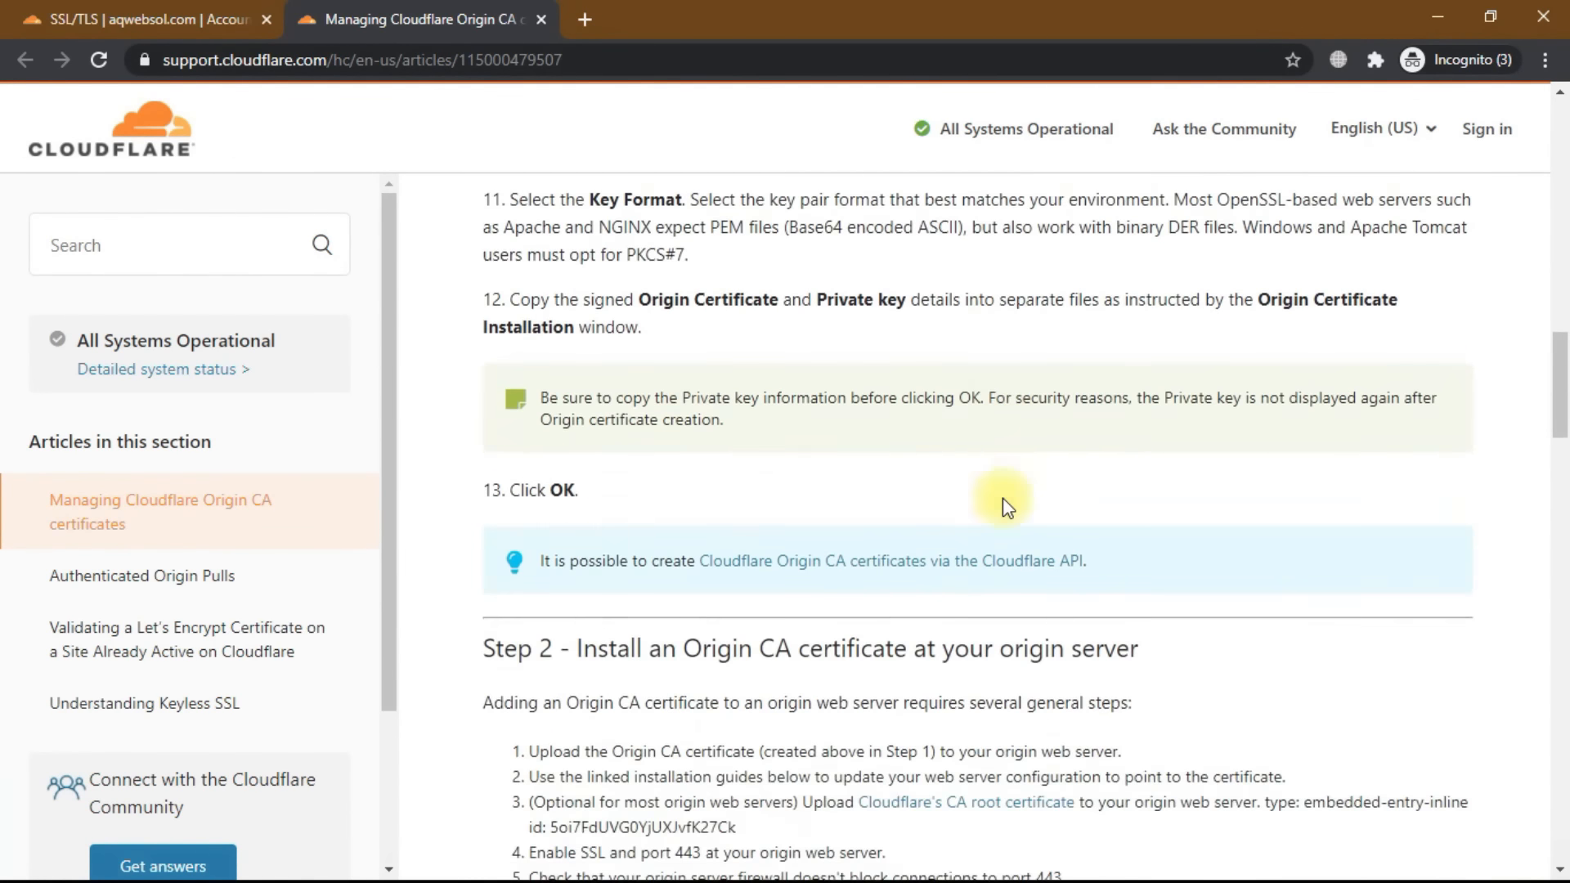
scroll(1002, 498, down, 10)
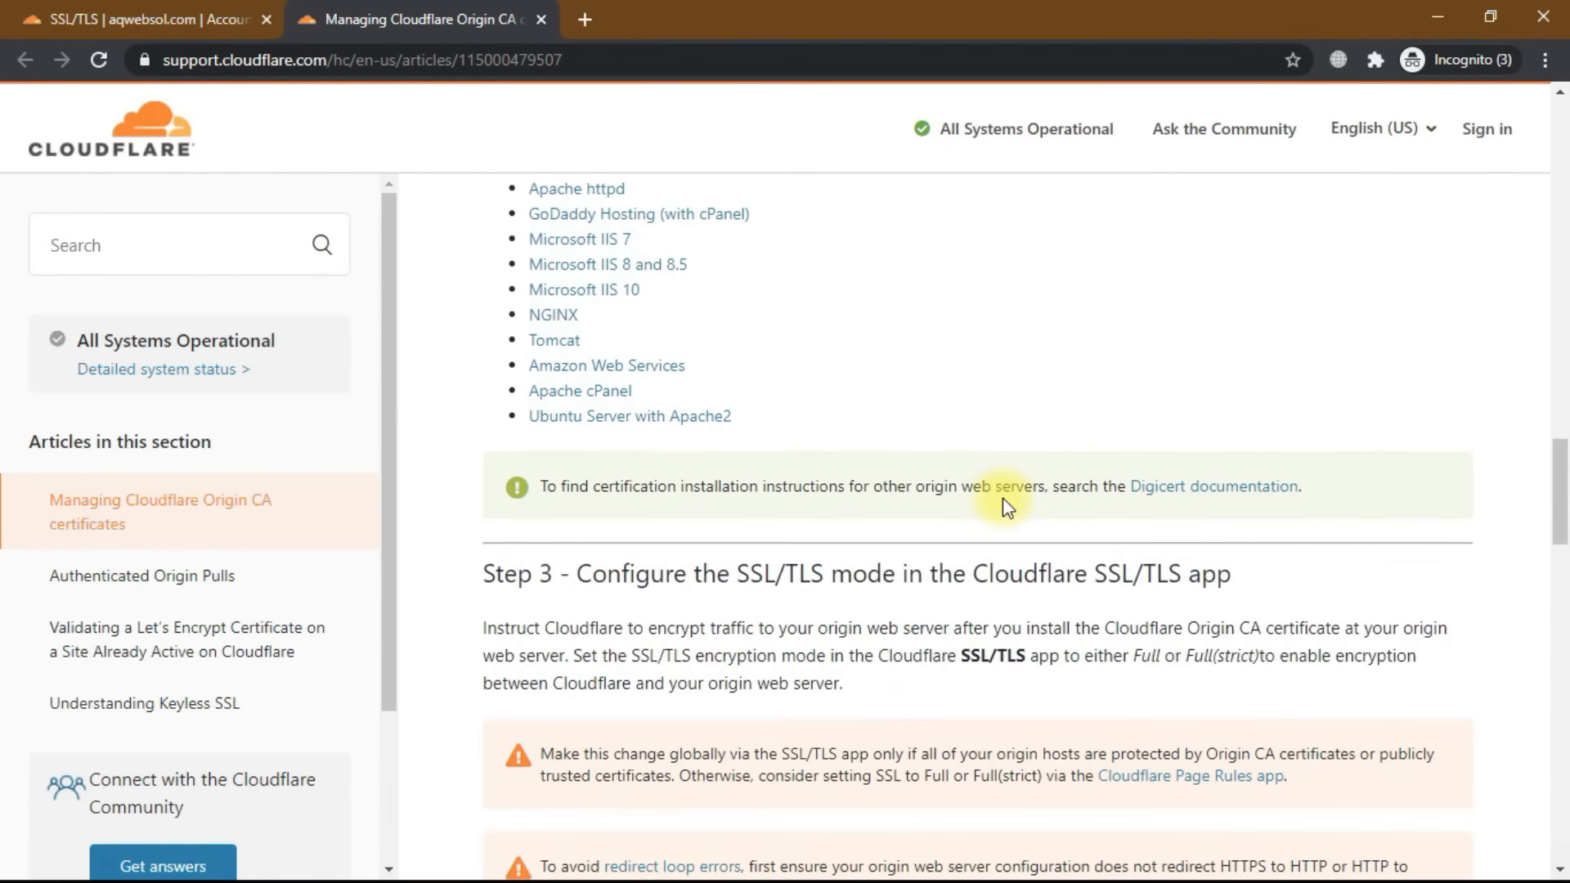
scroll(1003, 498, down, 6)
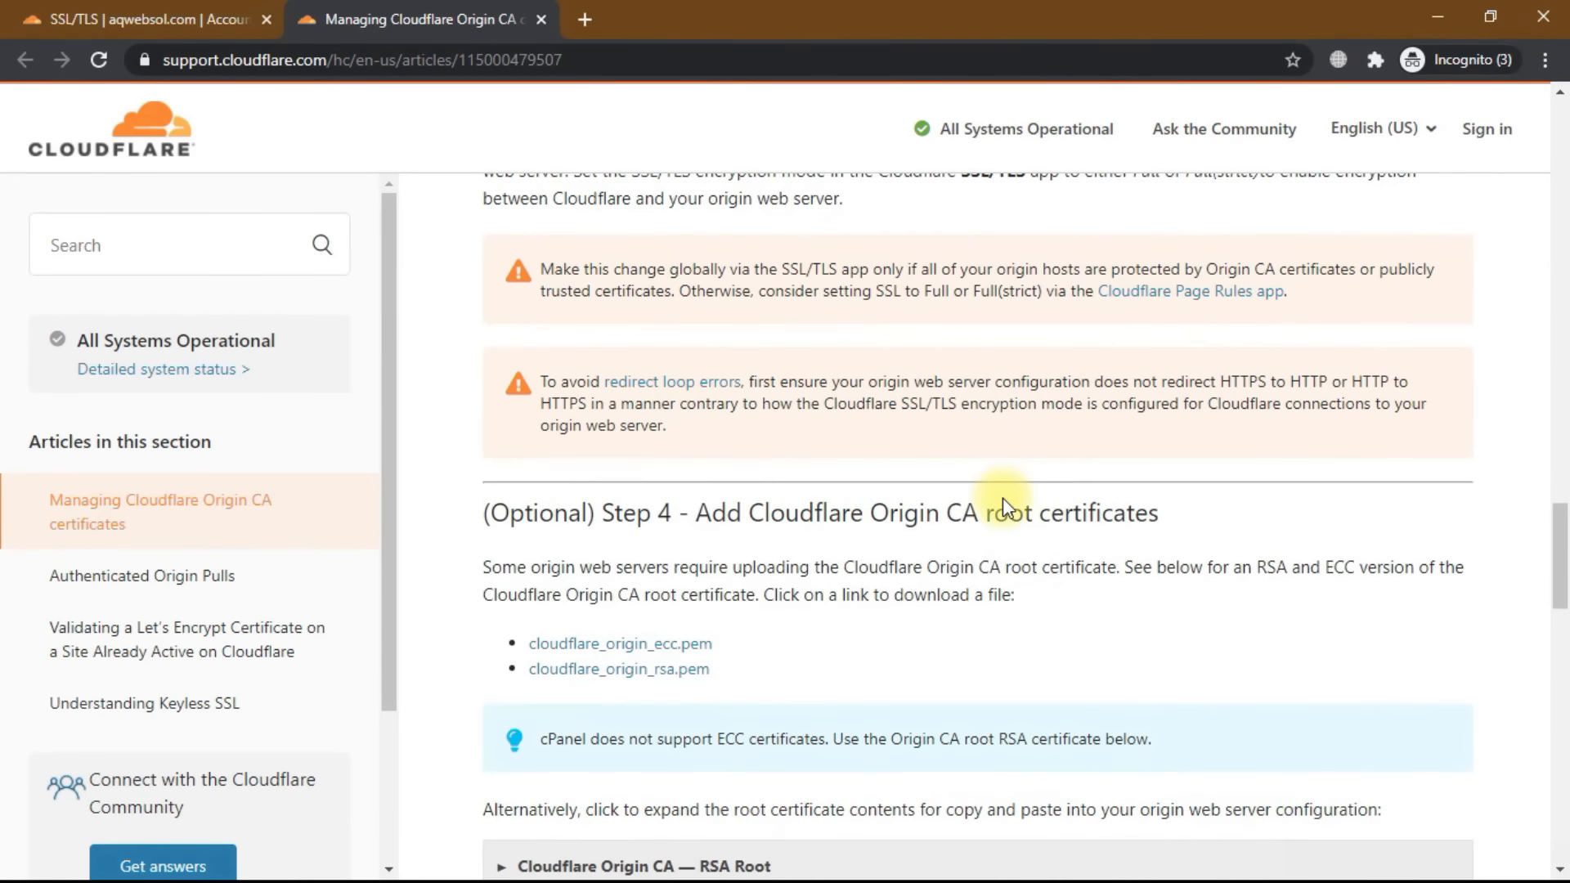
scroll(1003, 497, down, 4)
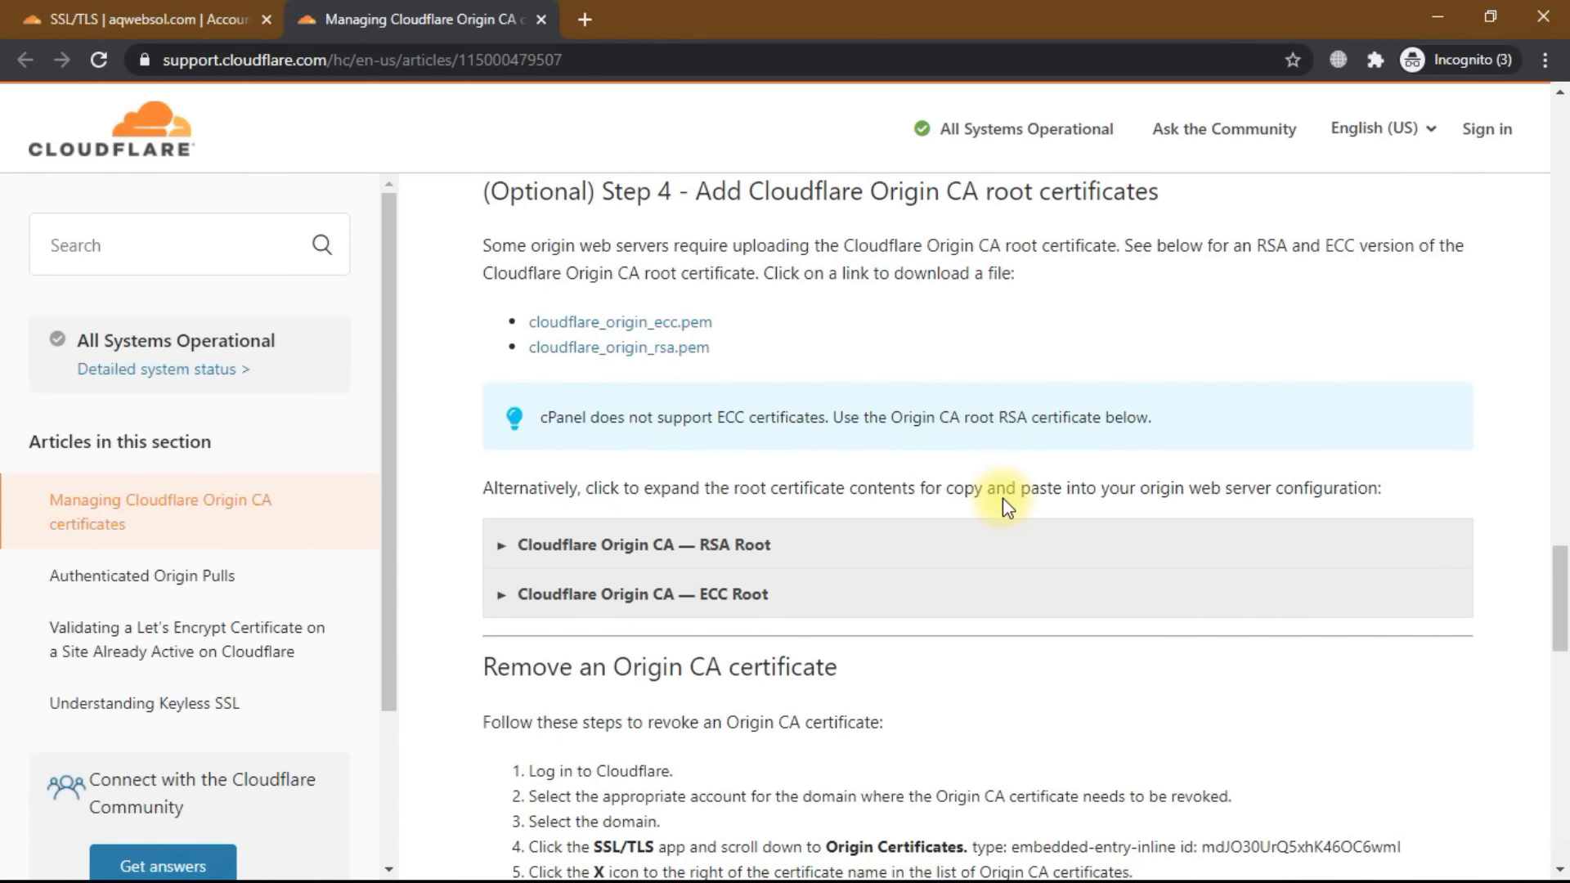
Expand the Cloudflare Origin CA — RSA Root certificate and copy its full text, including the BEGIN and END CERTIFICATE lines
click(692, 557)
scroll(714, 636, down, 7)
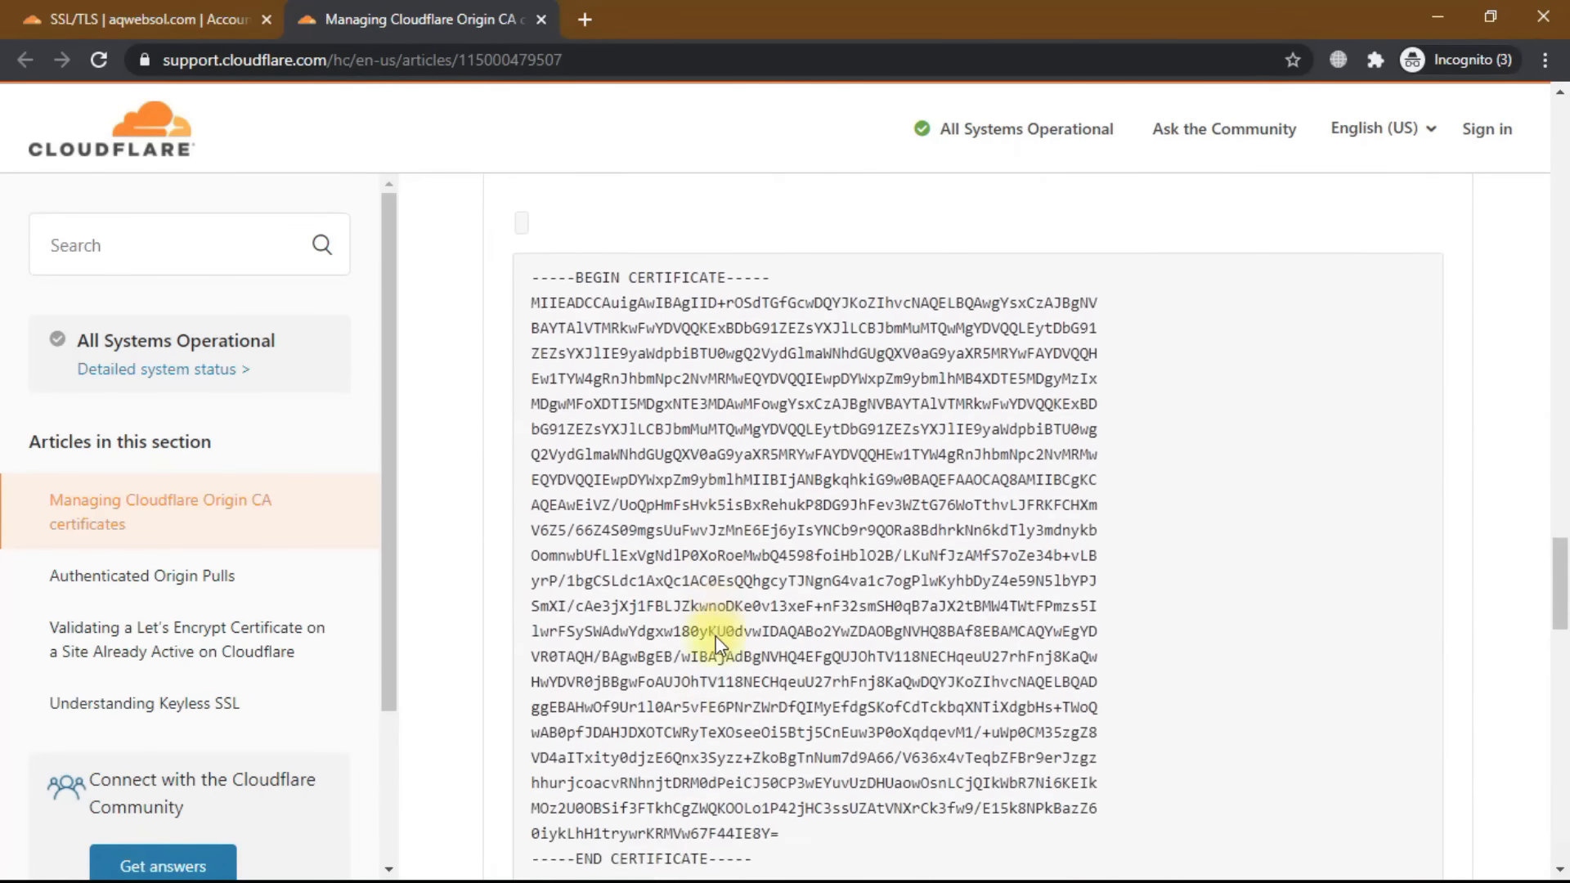
drag(771, 719, 573, 288)
right_click(586, 337)
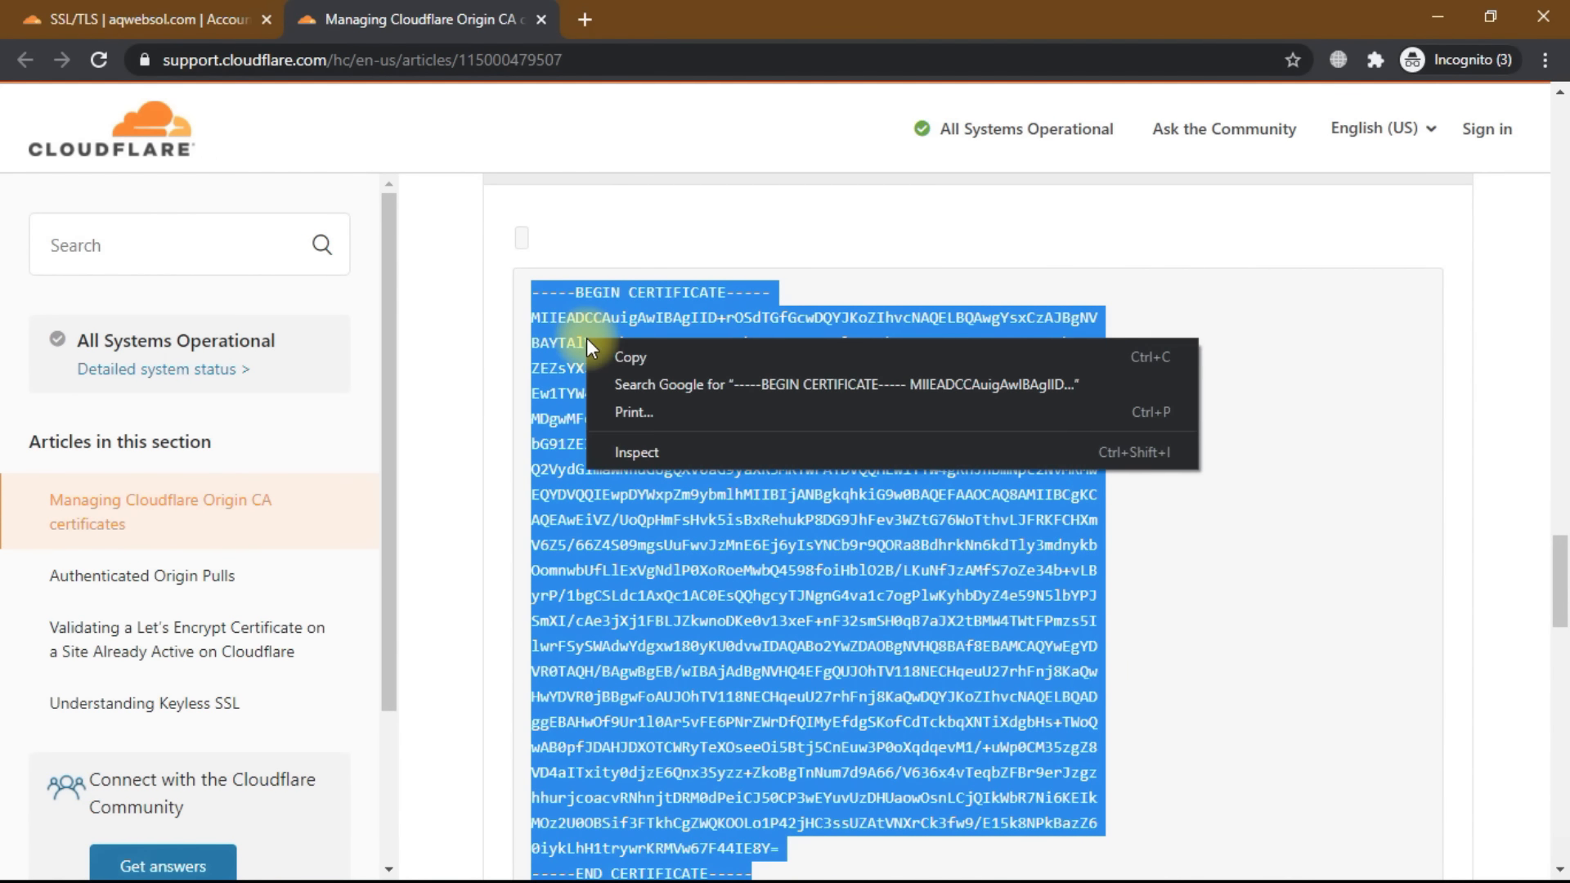
click(627, 350)
Return to cPanel, paste the RSA root certificate as the Certificate Authority Bundle (CABUNDLE), and install the certificate
key(alt+Tab)
click(418, 477)
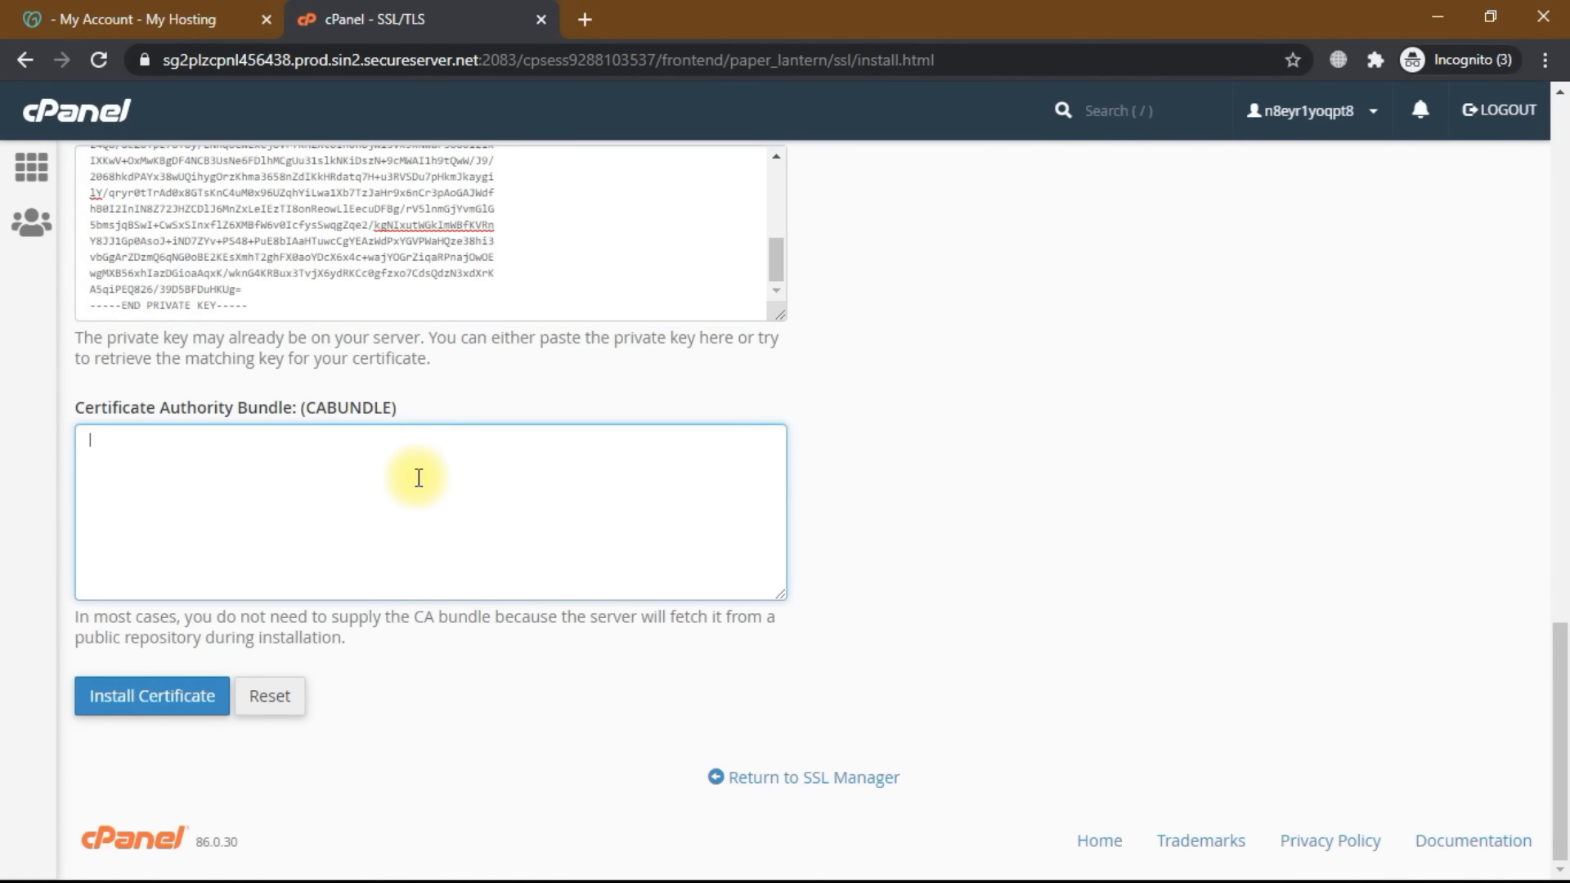
key(ctrl+v)
scroll(476, 490, down, 5)
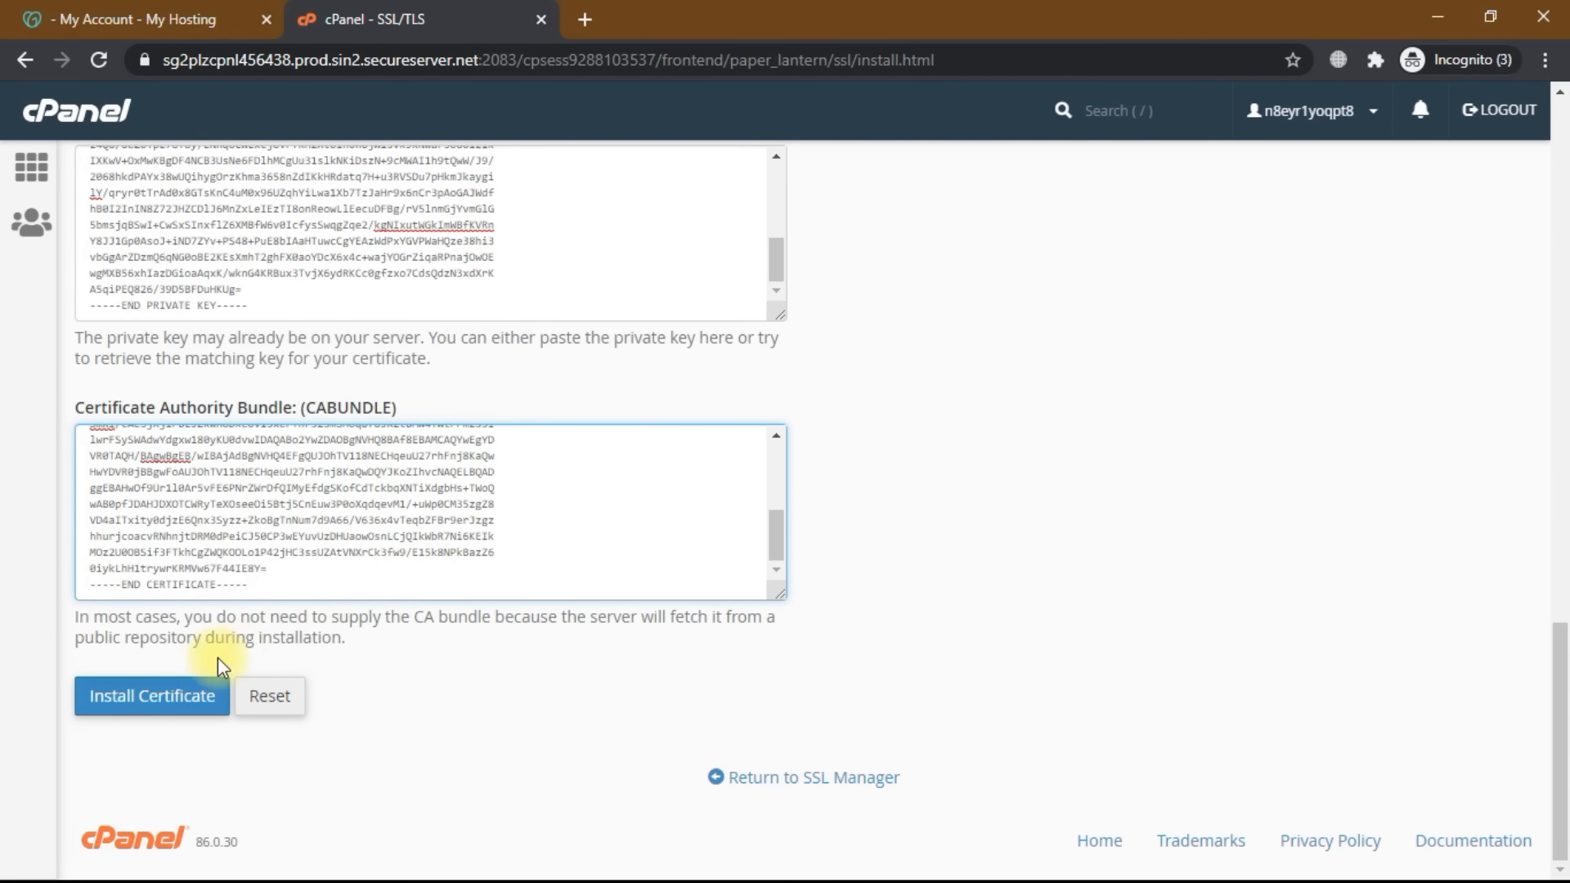
click(191, 704)
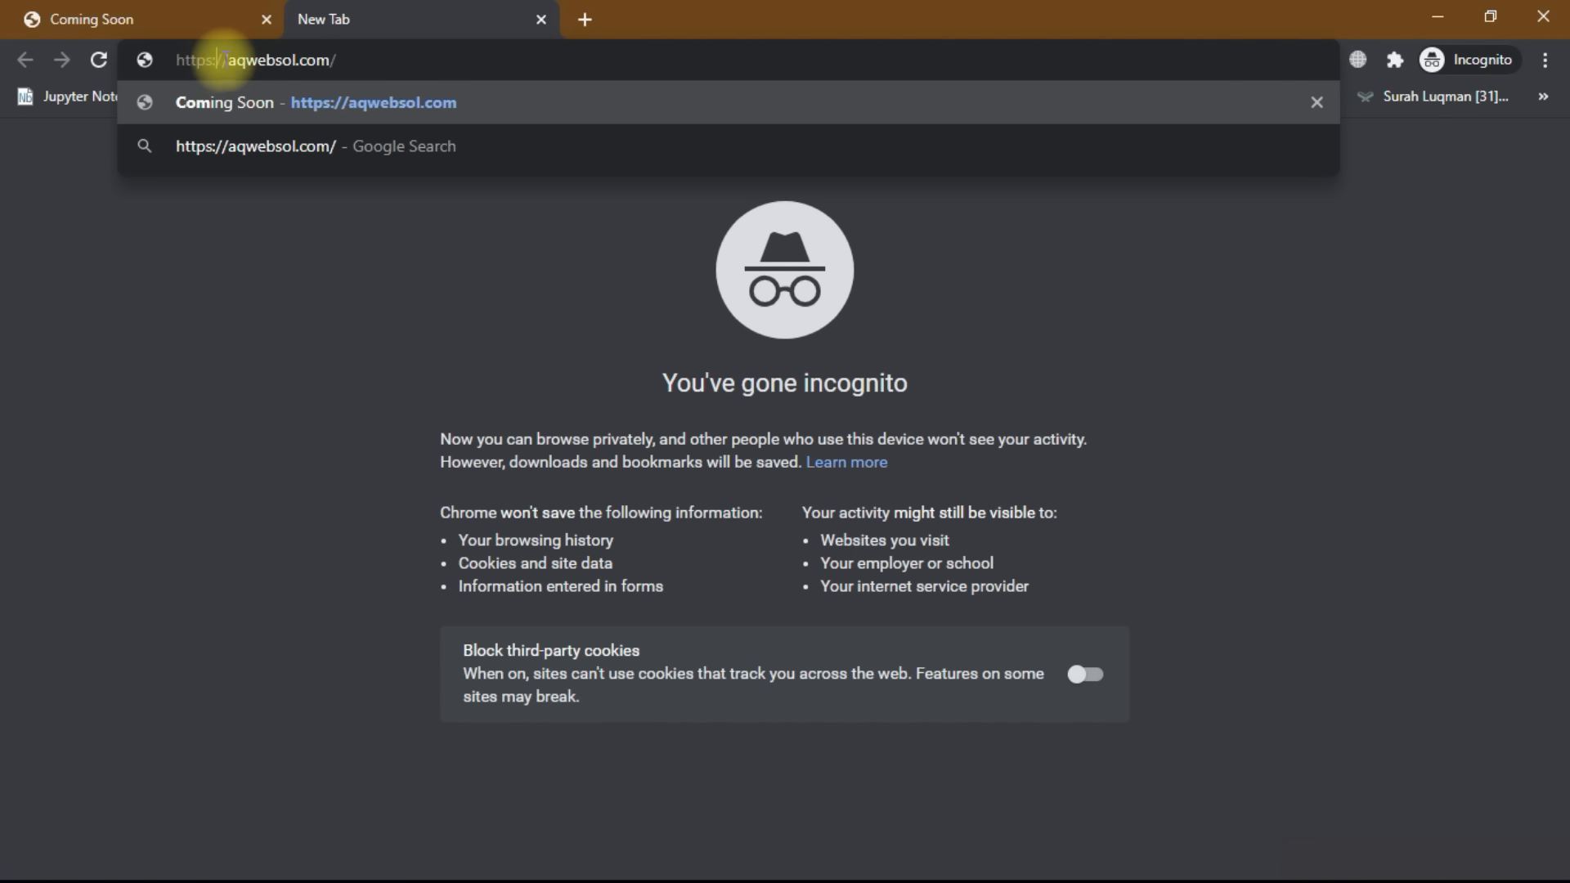
key(Return)
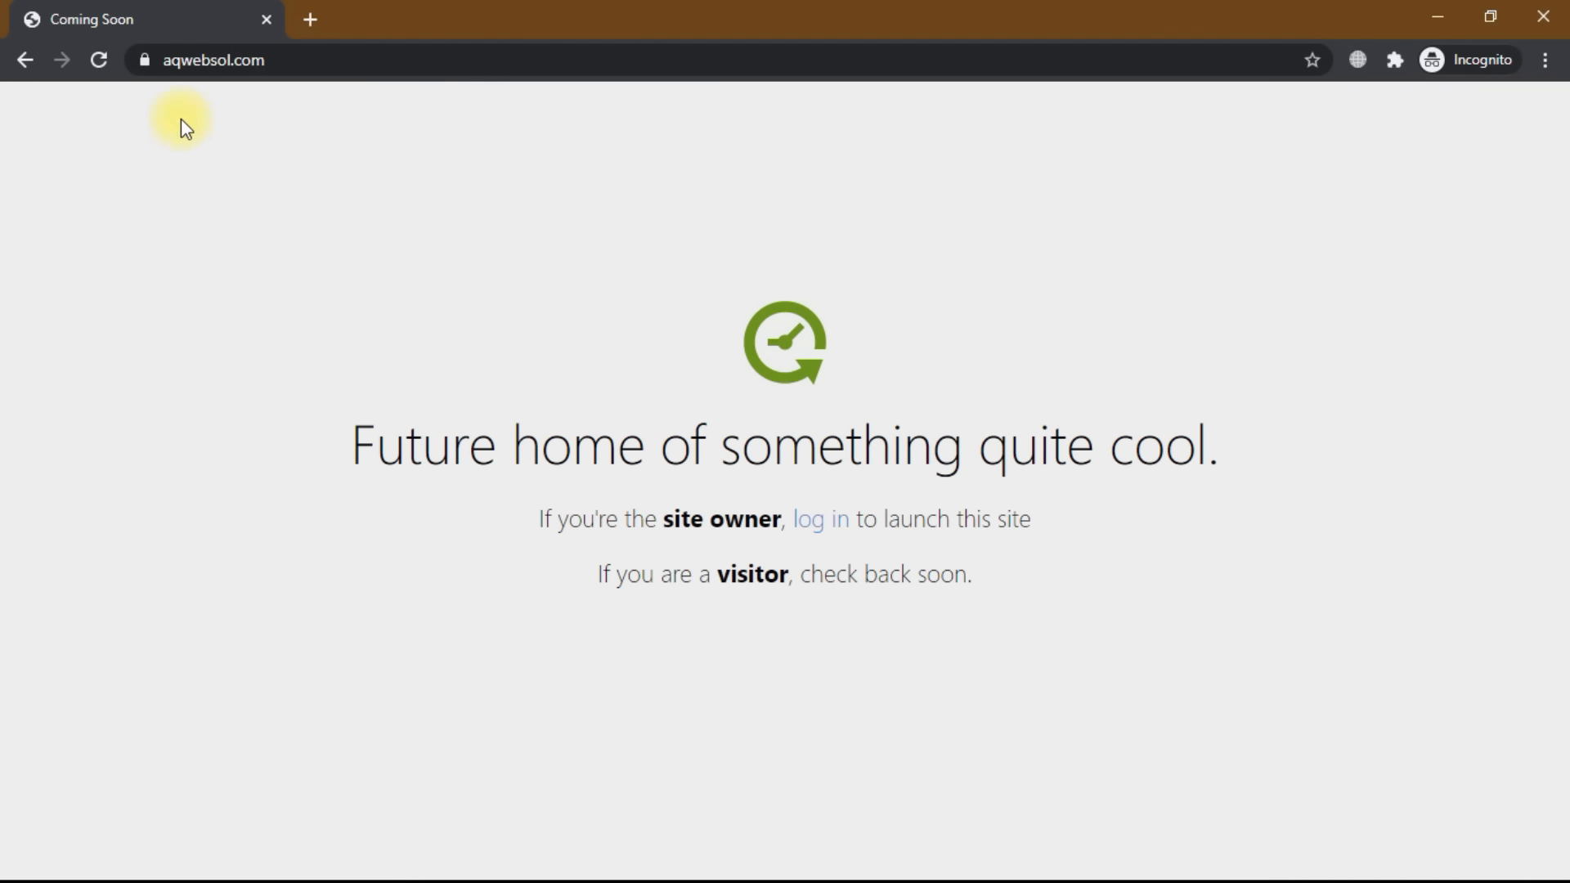
click(146, 63)
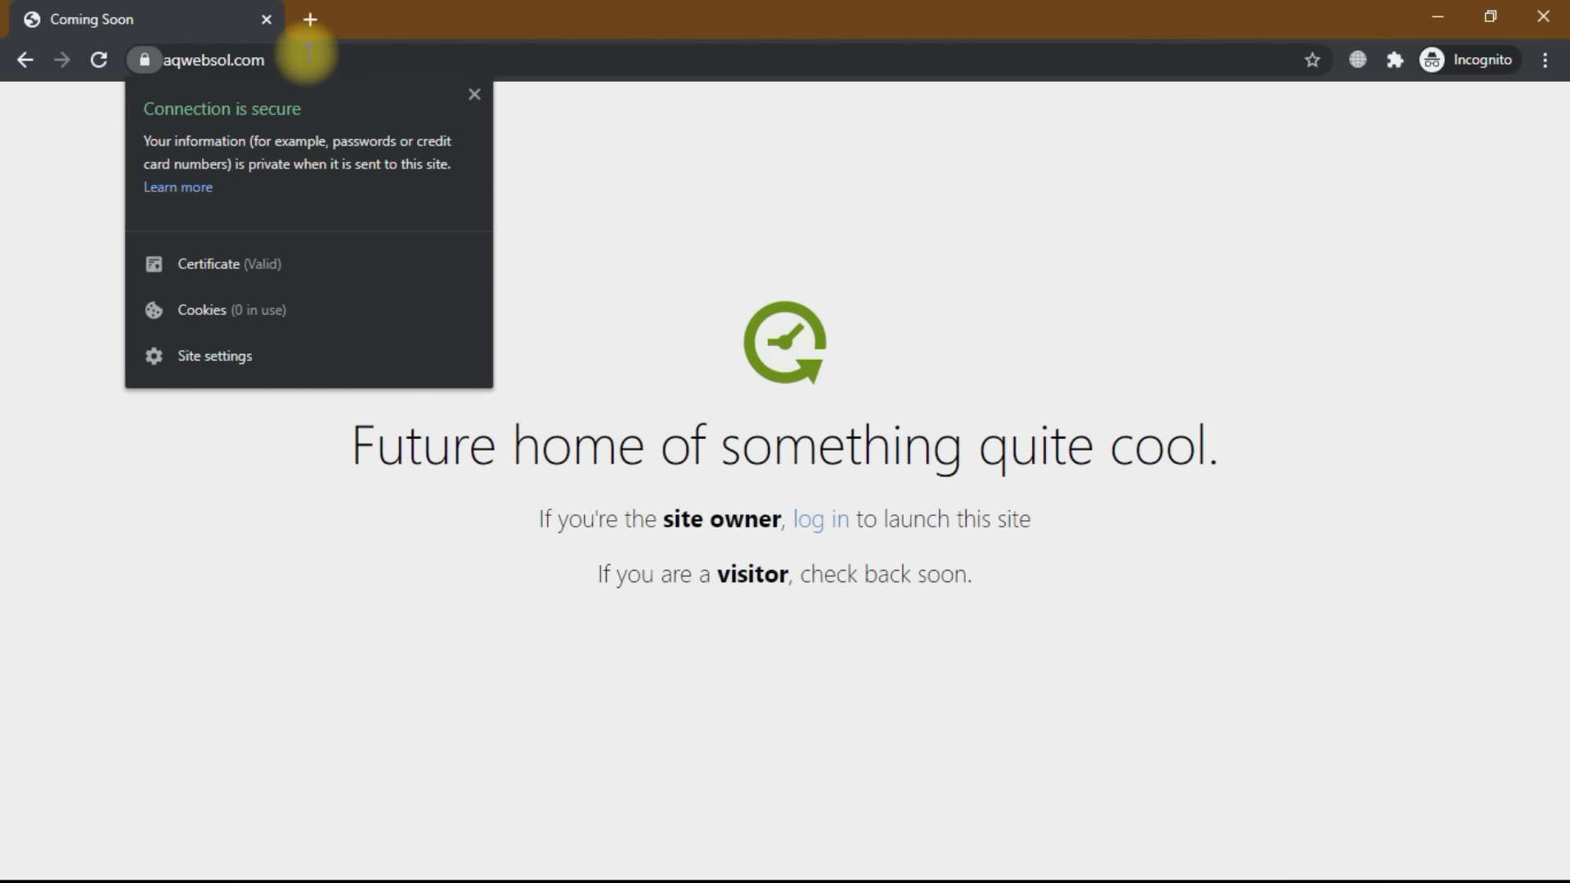
click(309, 52)
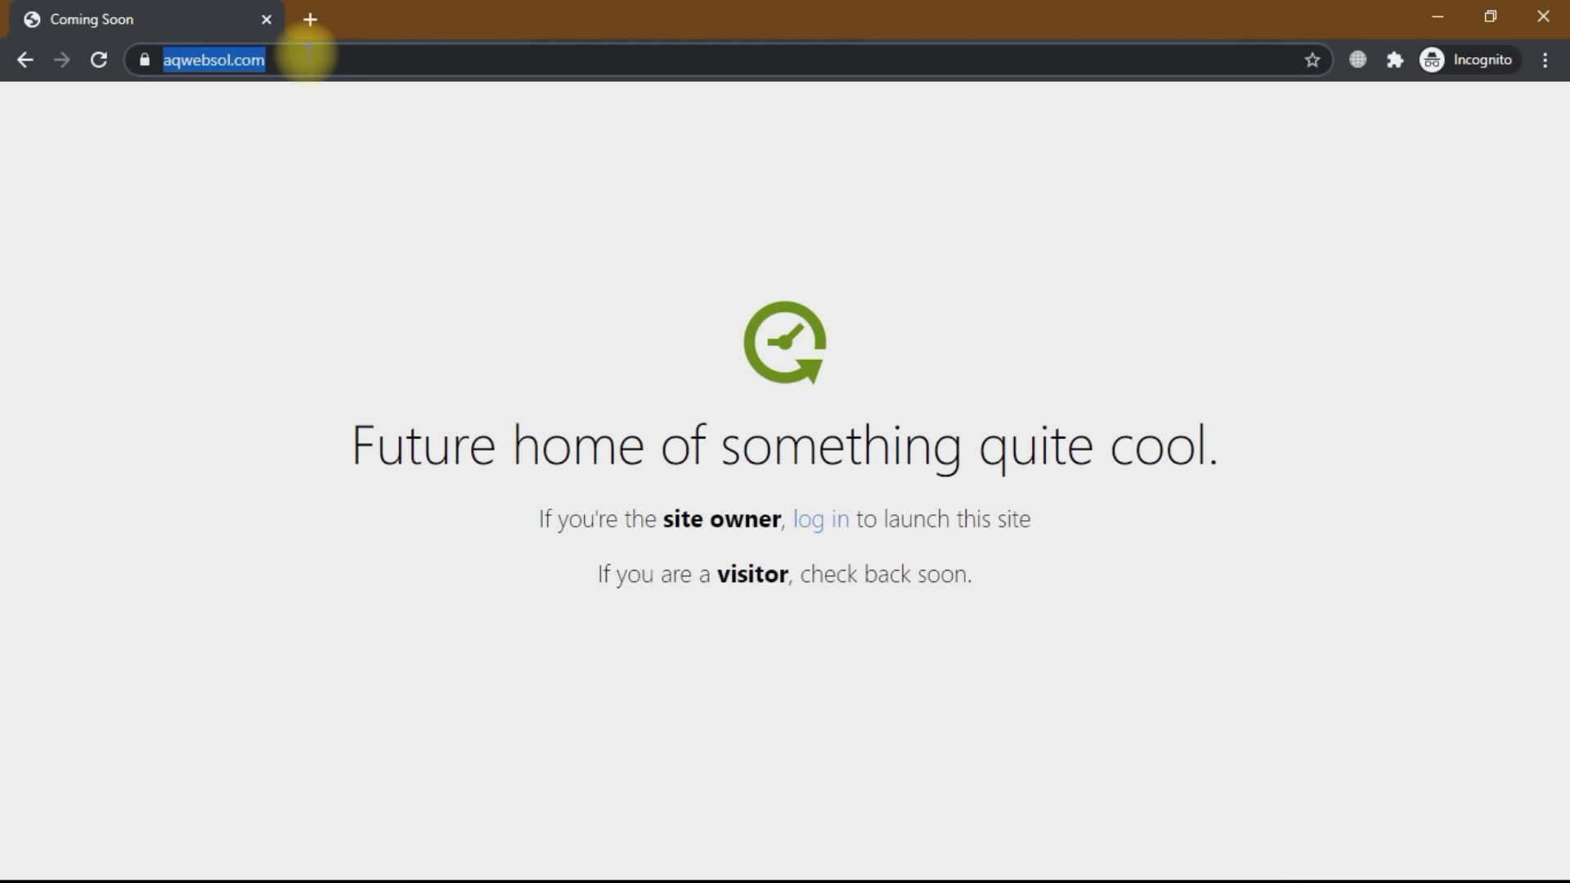